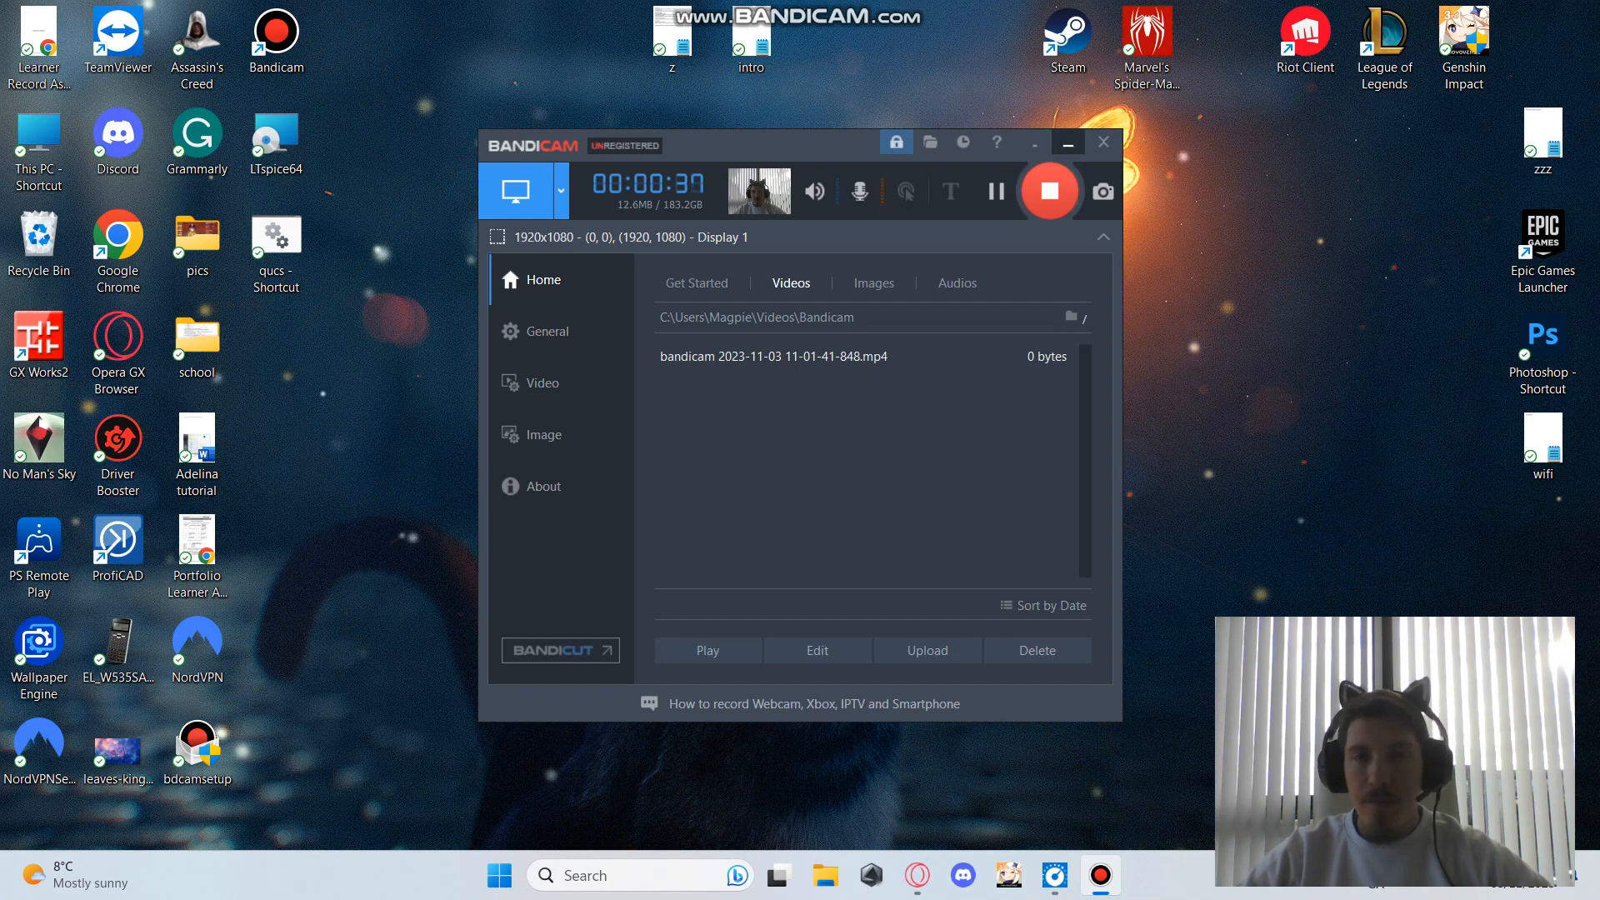
Open ProfiCAD and create a new drawing.
left_click(1068, 144)
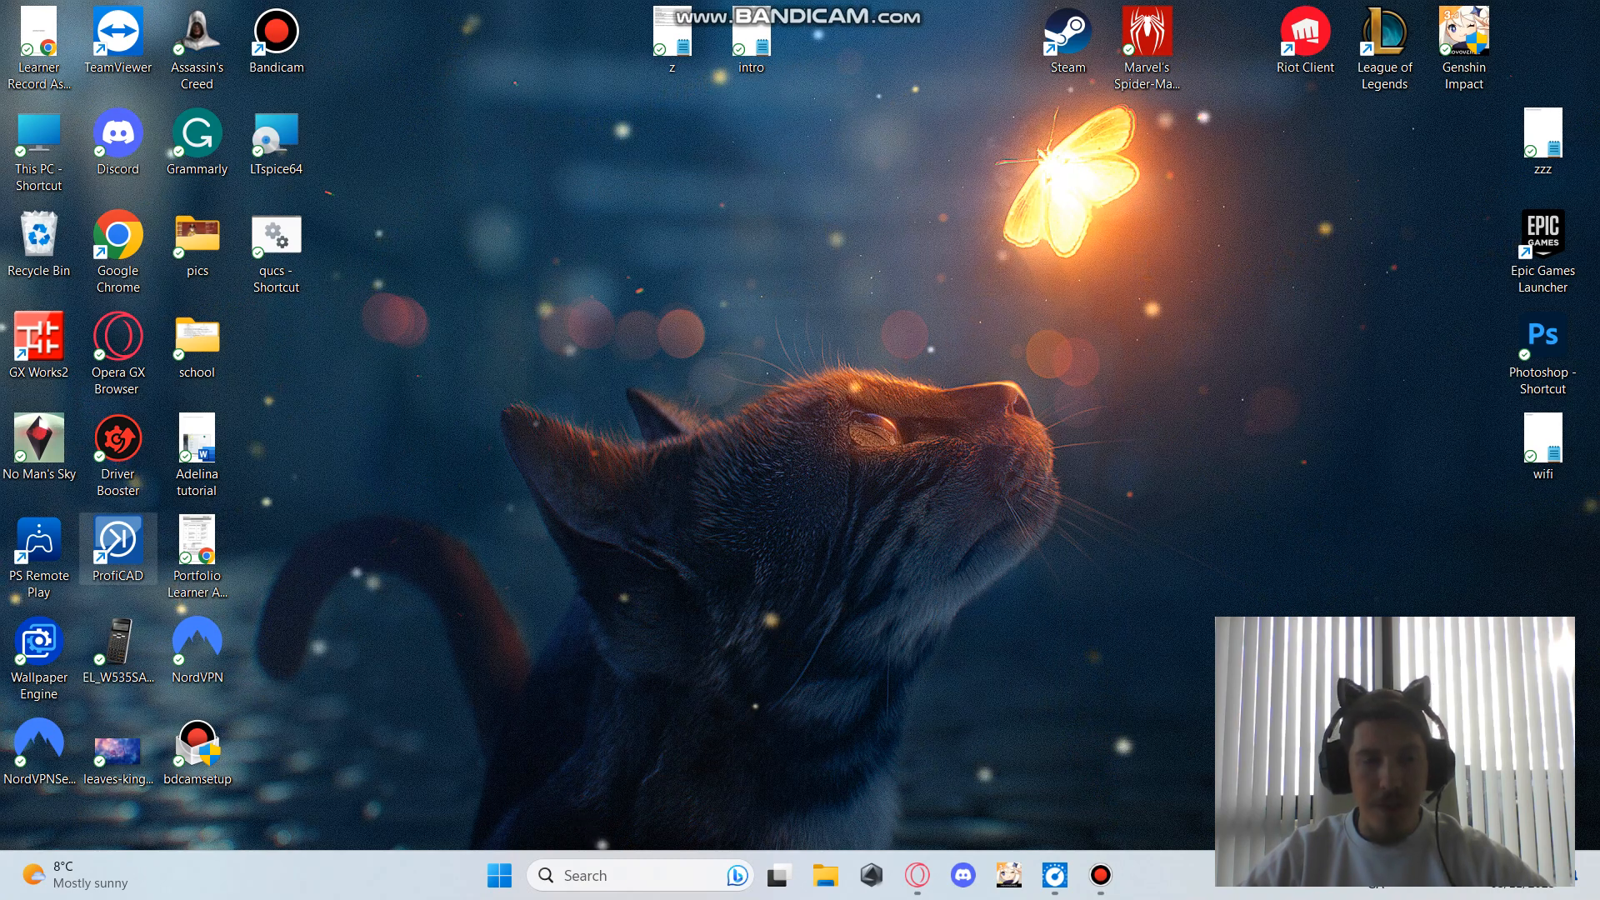
double_click(117, 546)
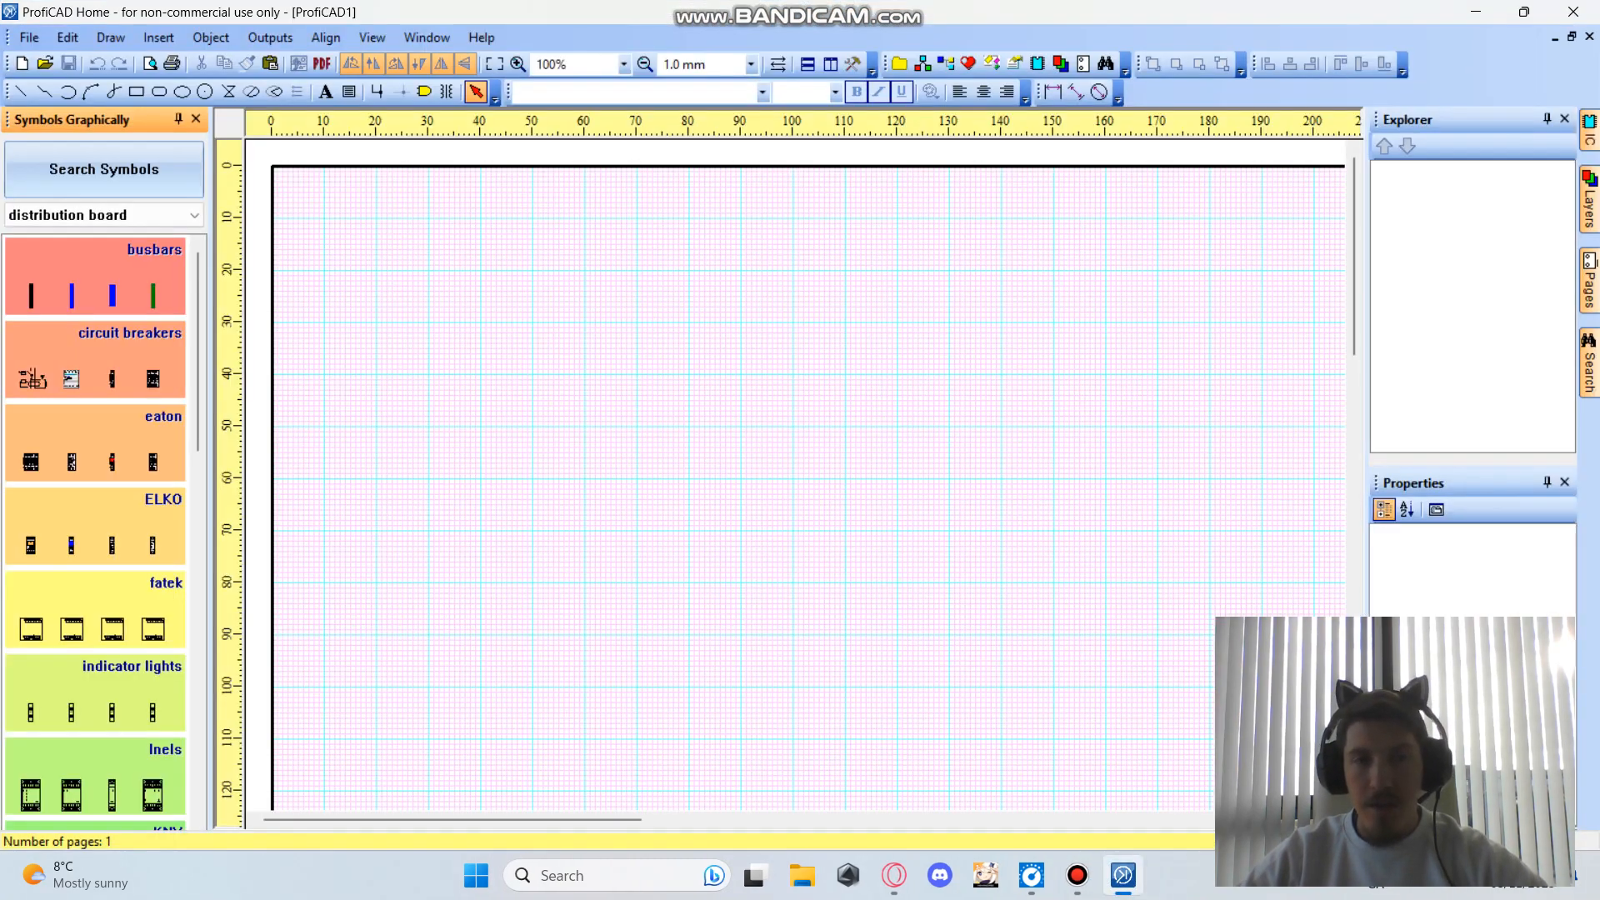
scroll(679, 445, "up", 1)
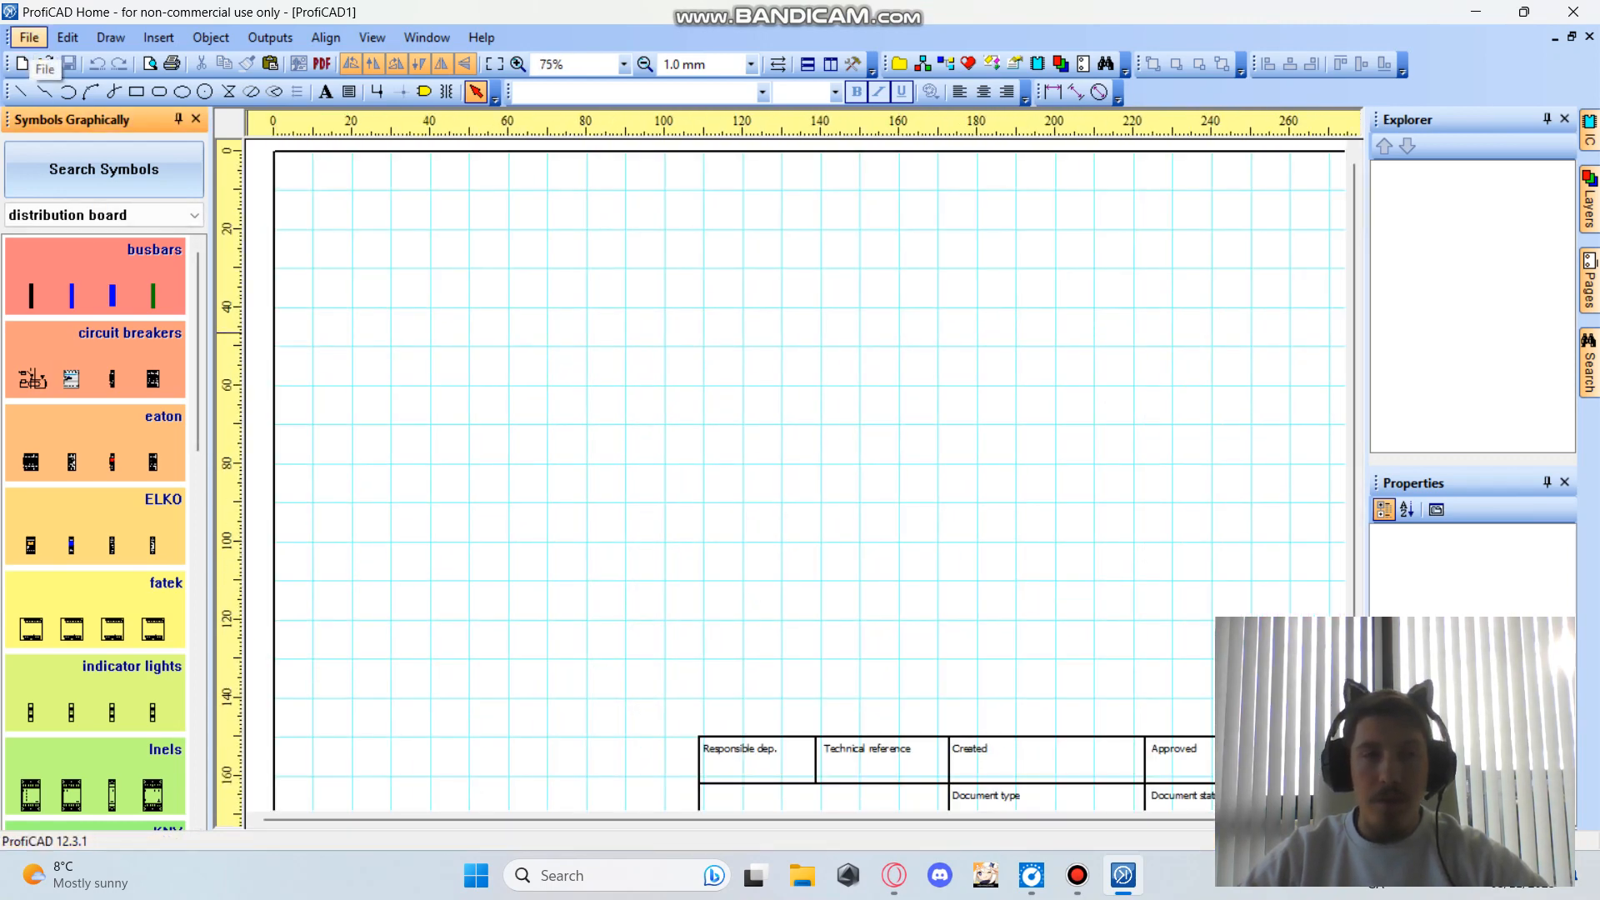
left_click(30, 38)
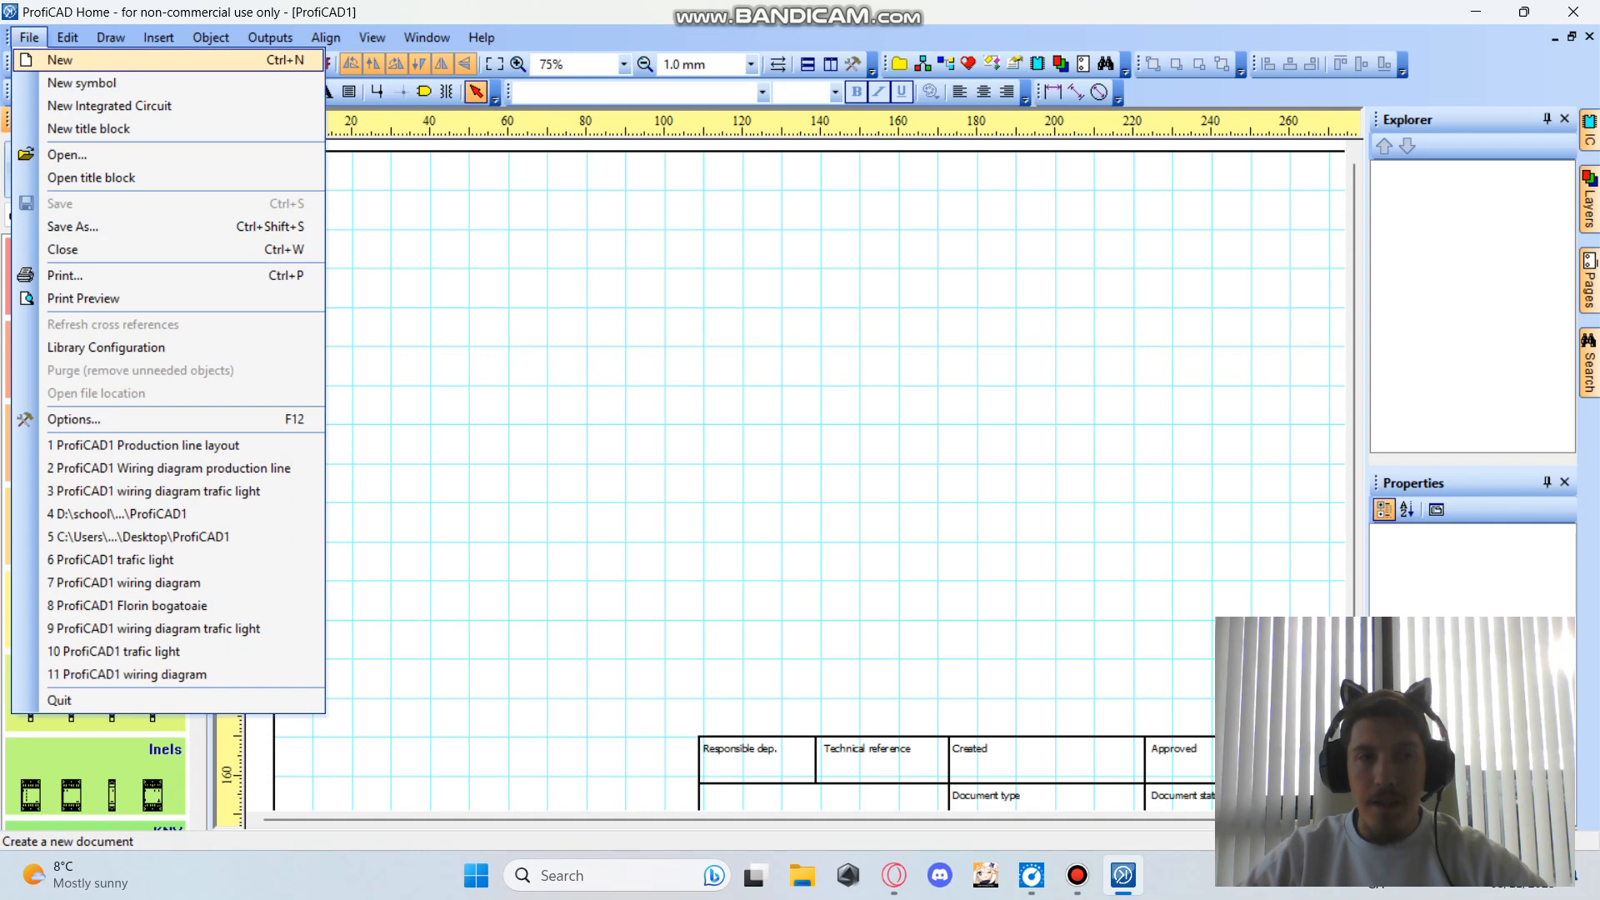
left_click(60, 60)
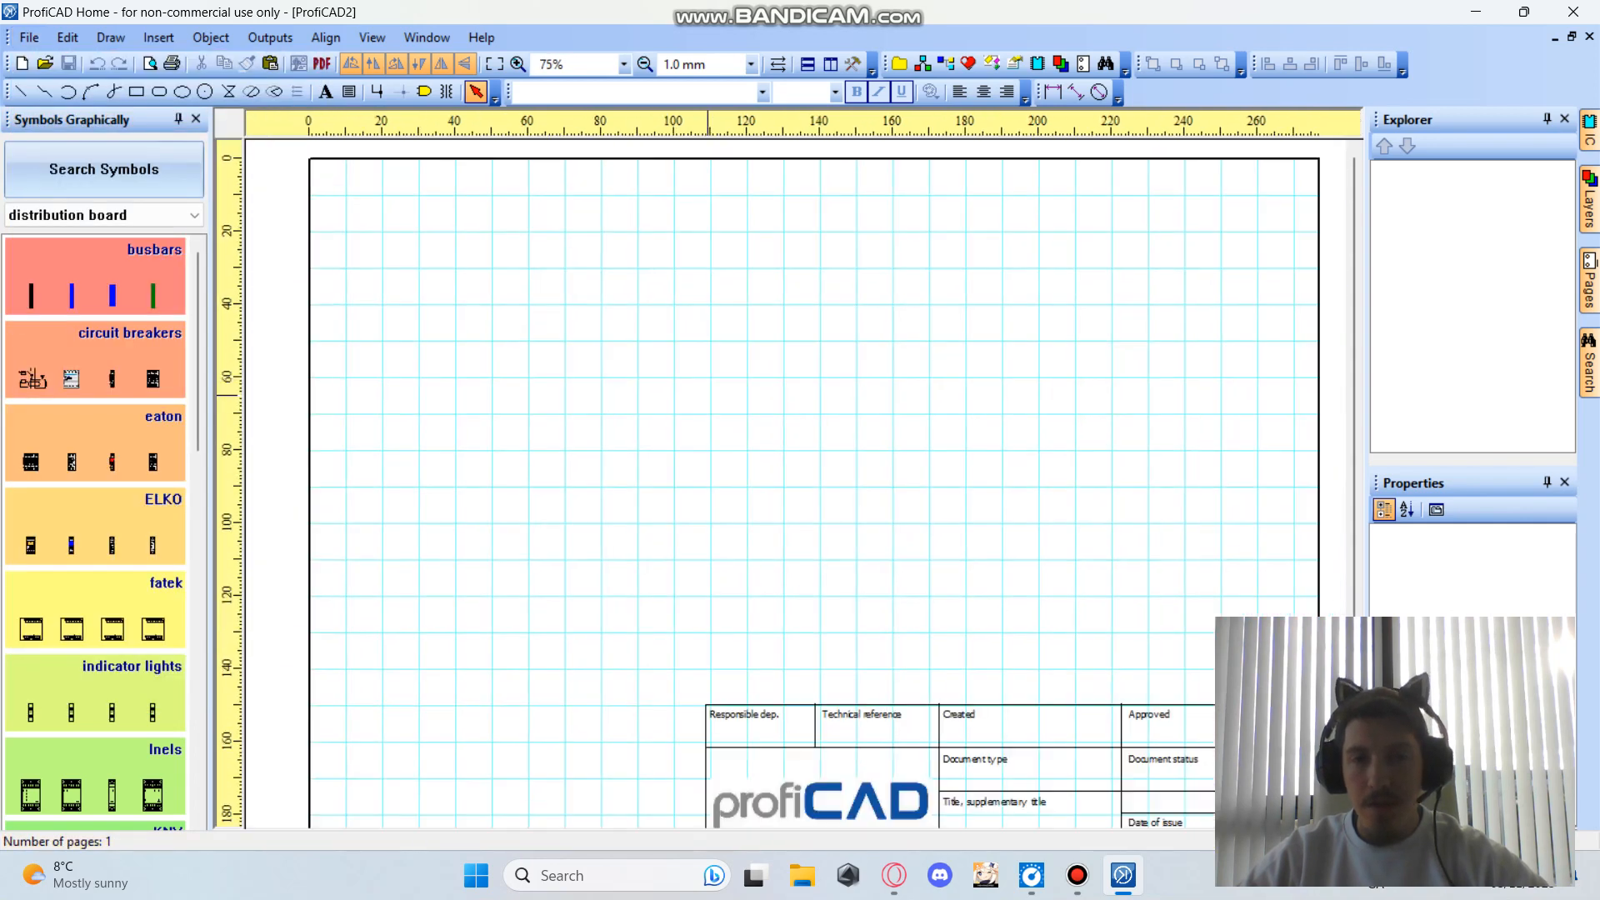
Examine the distribution board symbol categories, including surge diverter and Relays.
scroll(708, 395, "up", 1)
scroll(744, 351, "down", 1)
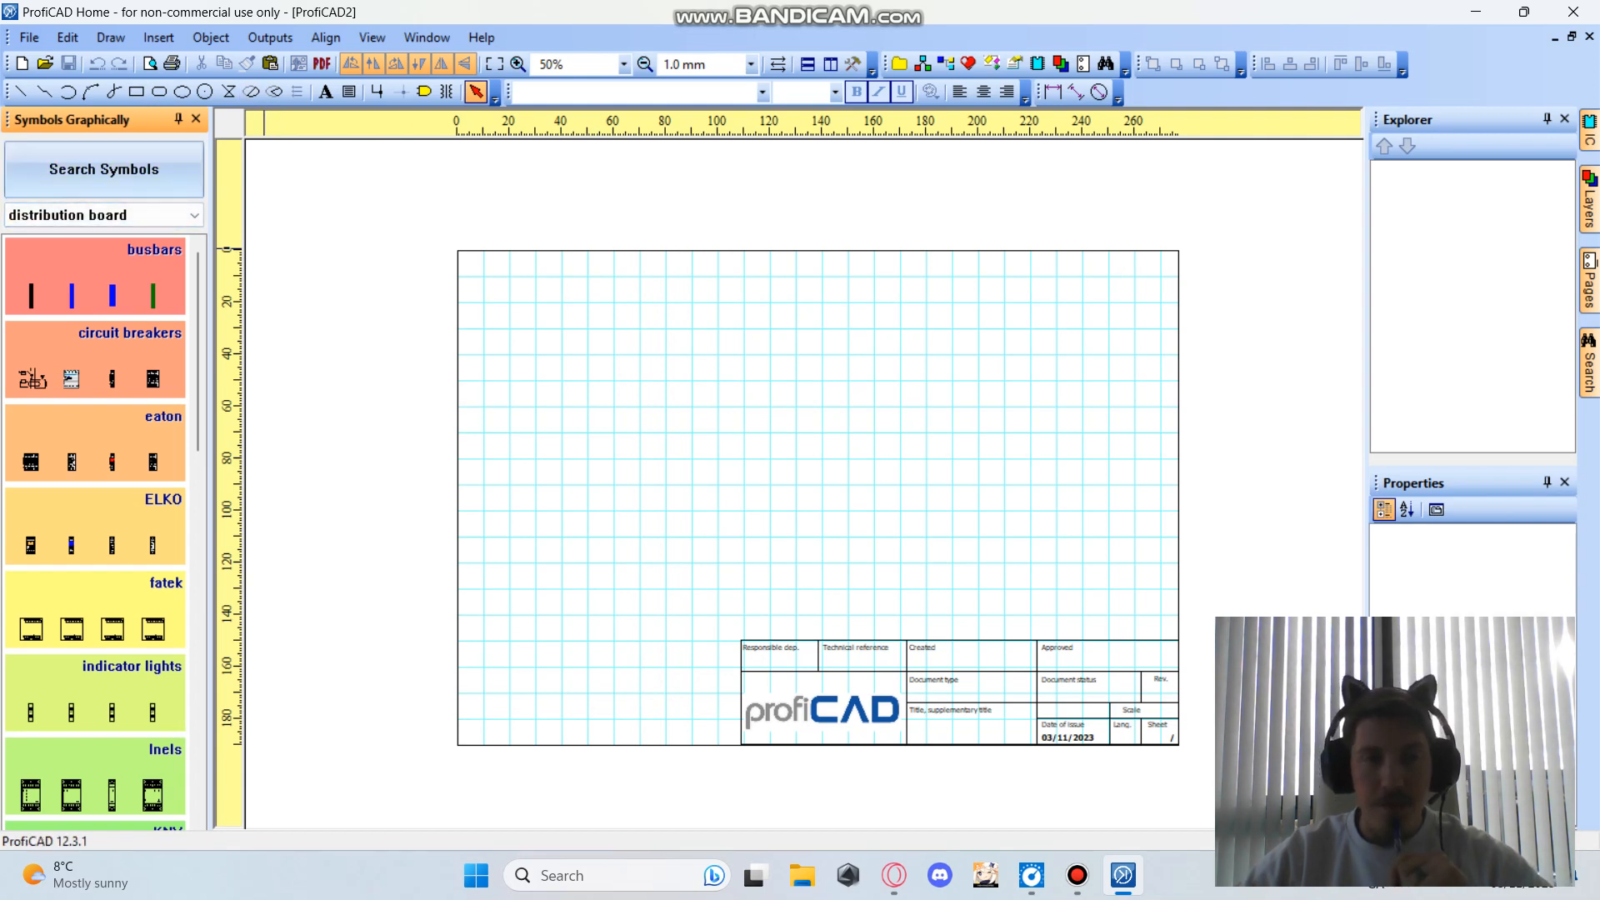
scroll(96, 525, "down", 11)
mouse_move(96, 525)
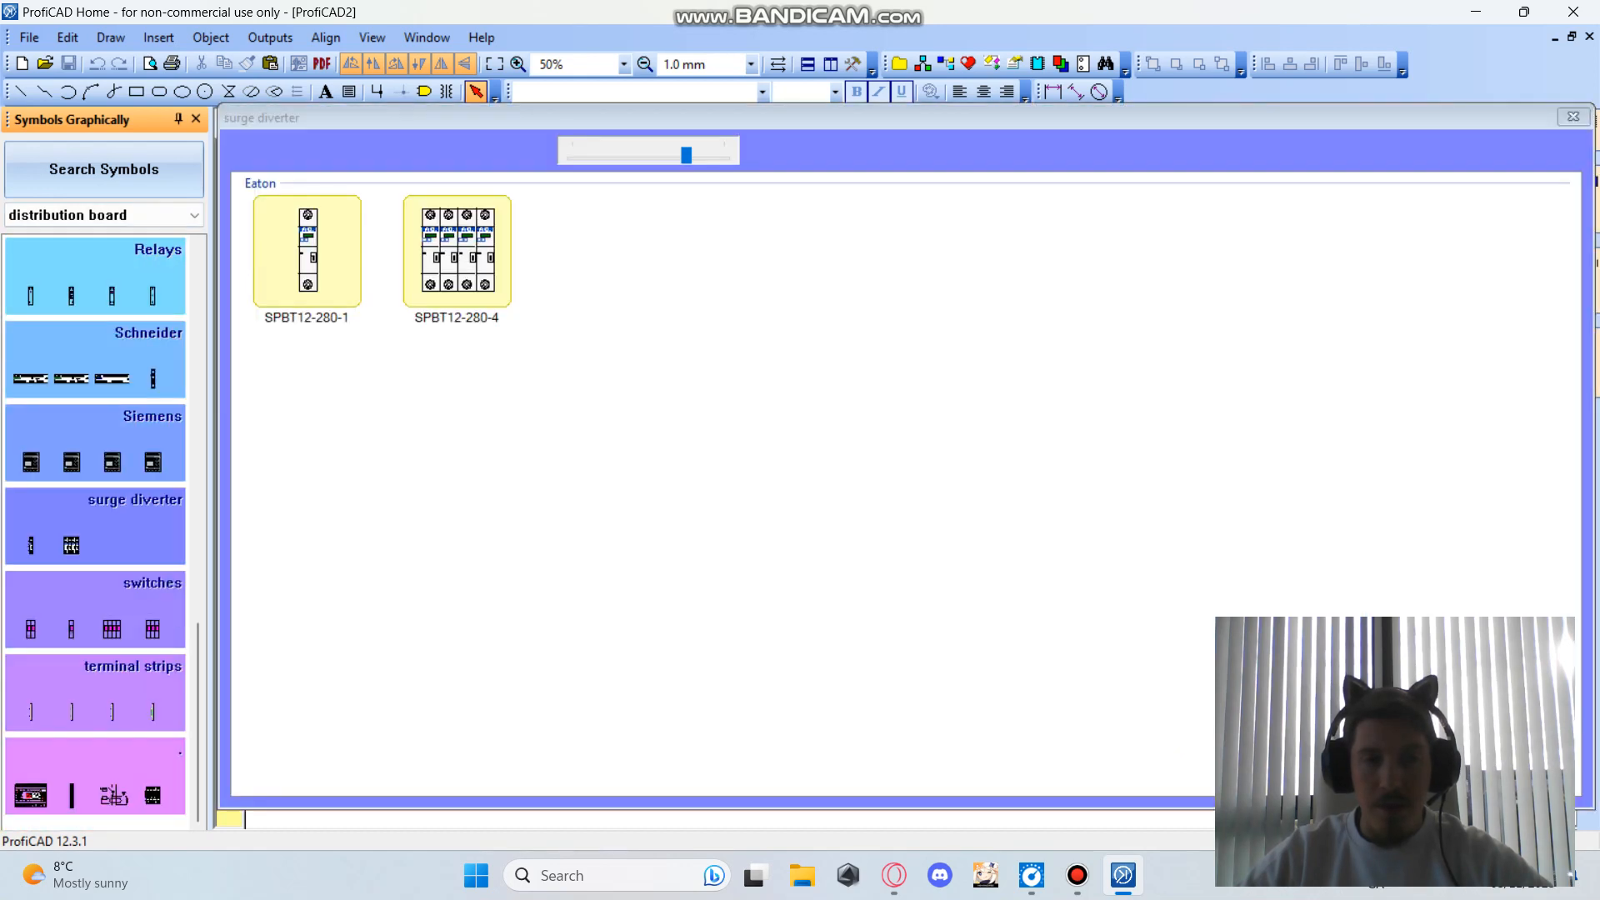
mouse_move(96, 279)
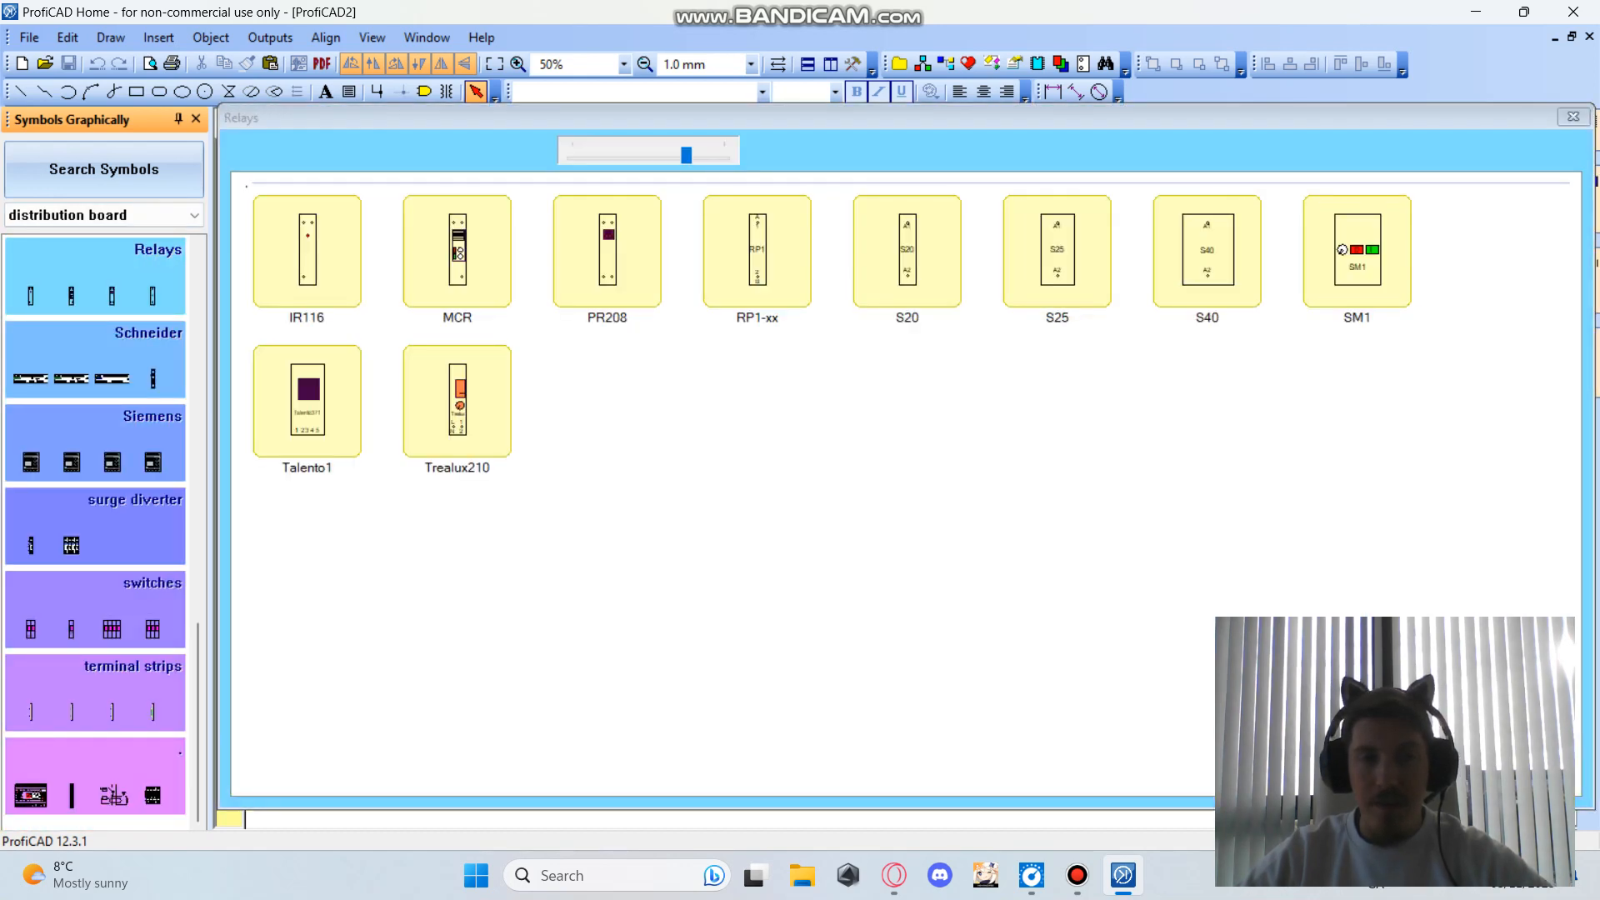
mouse_move(96, 693)
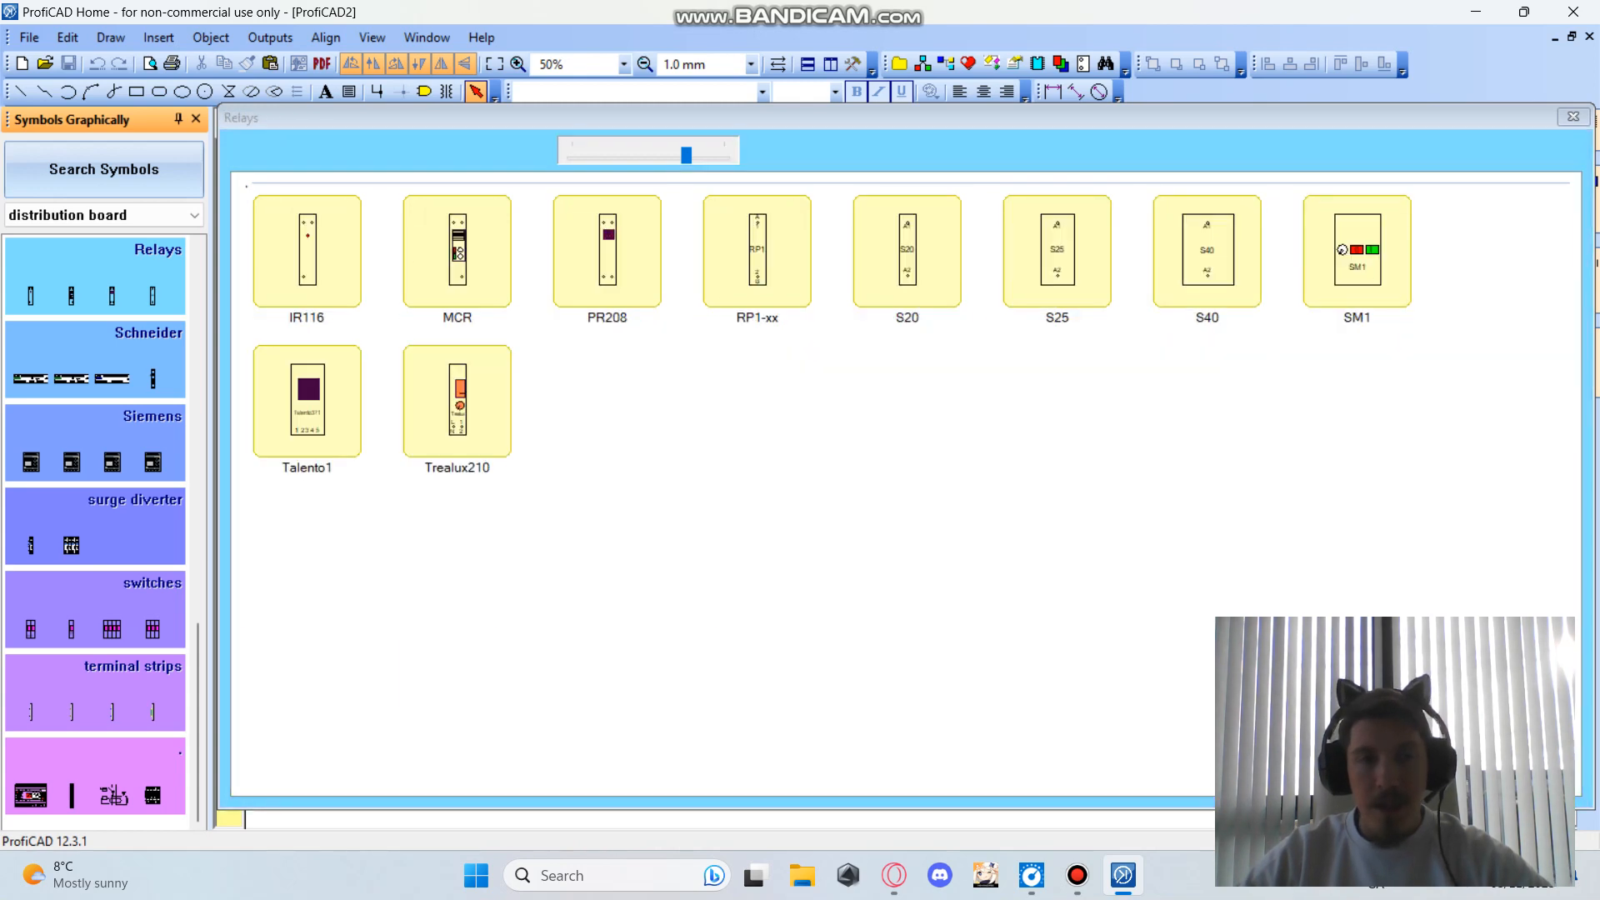
scroll(96, 279, "up", 5)
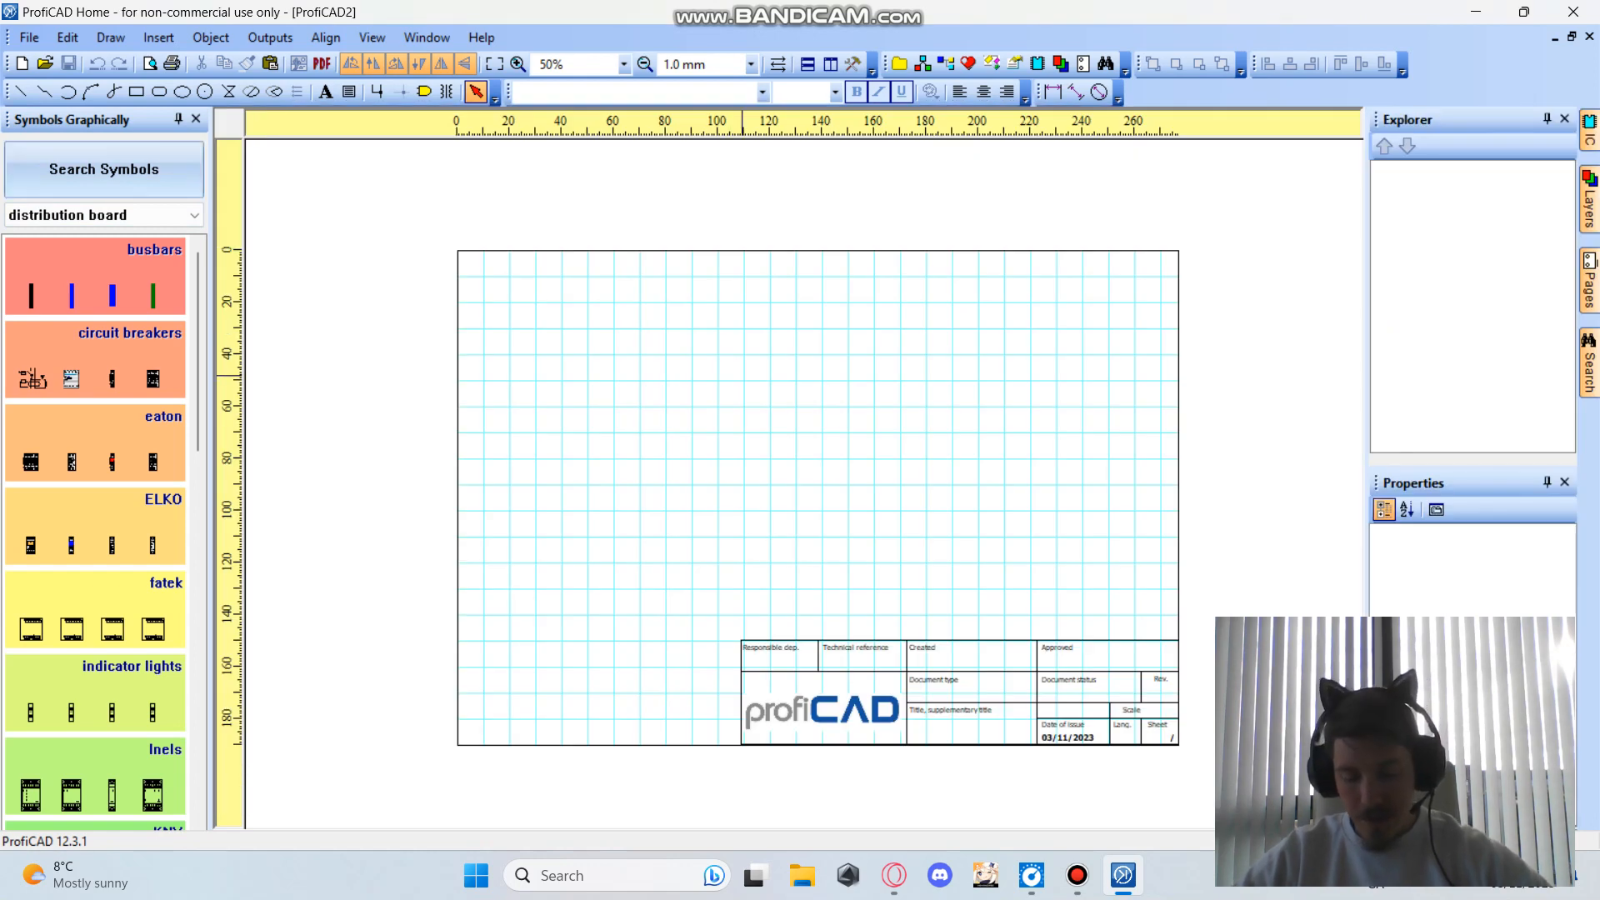
Draw a straight line starting near the sheet's upper-left corner.
left_click(20, 92)
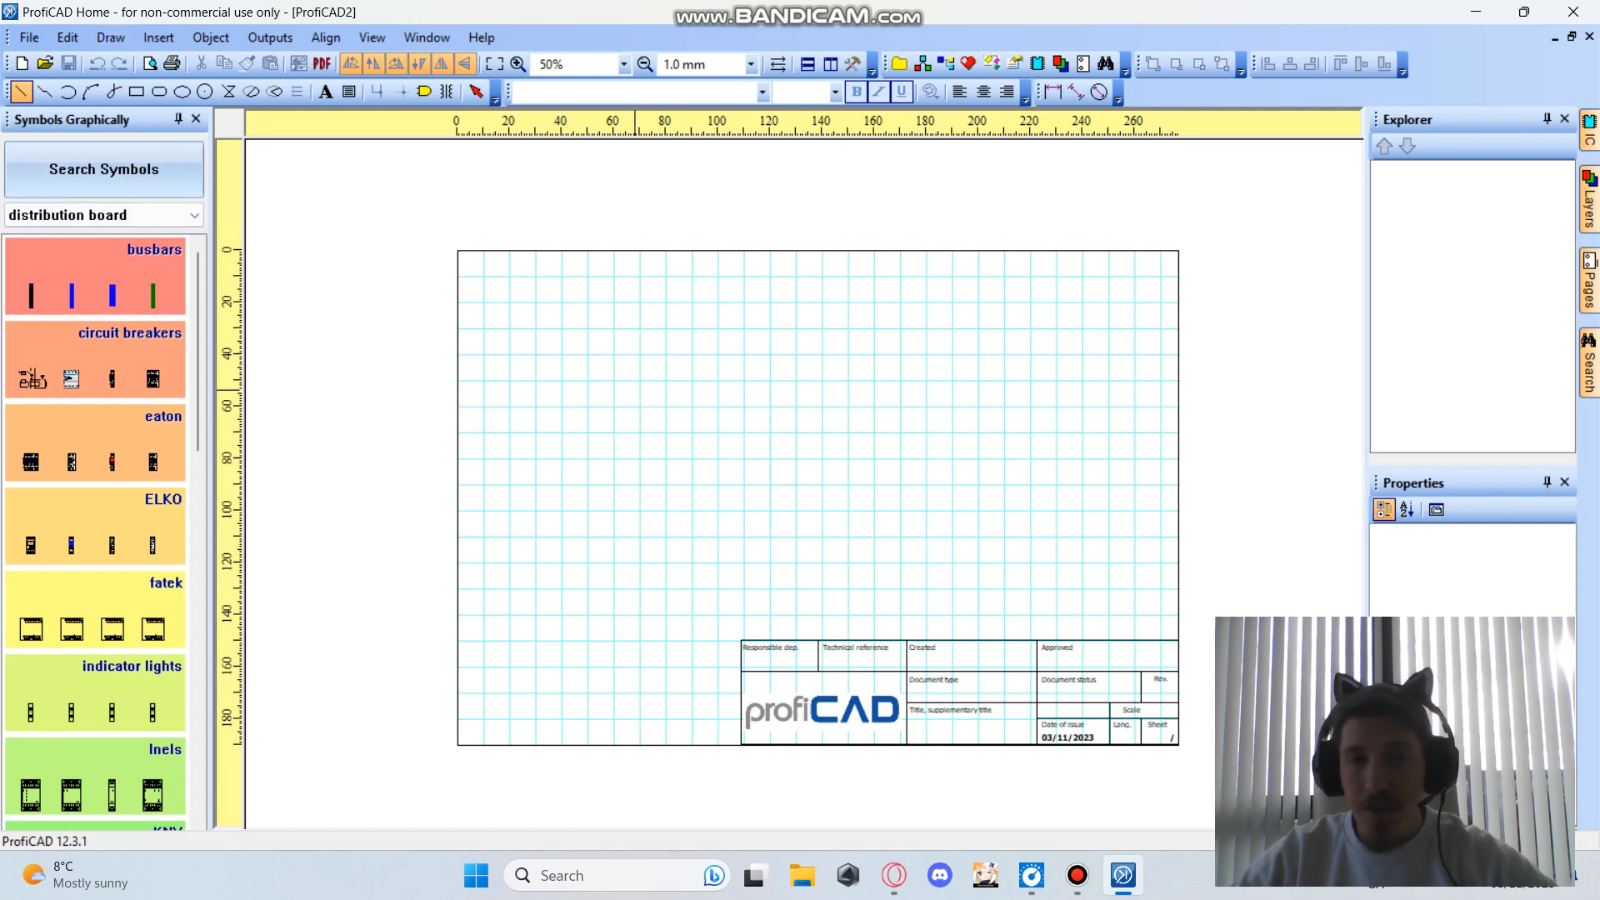
scroll(631, 389, "up", 2)
scroll(588, 362, "down", 2)
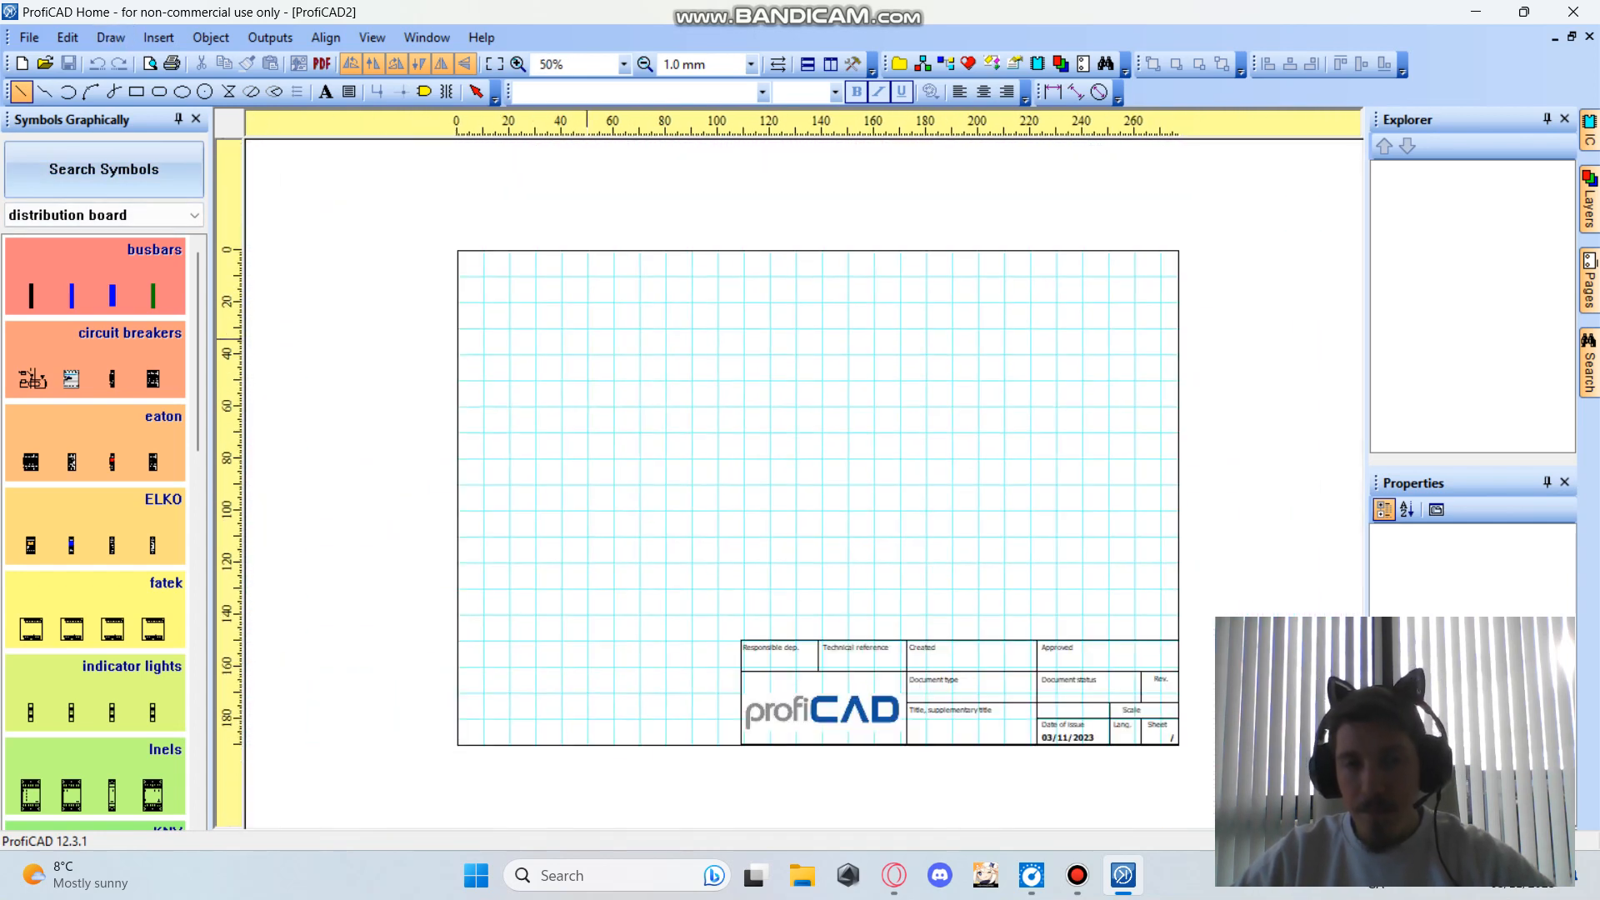
left_click(551, 319)
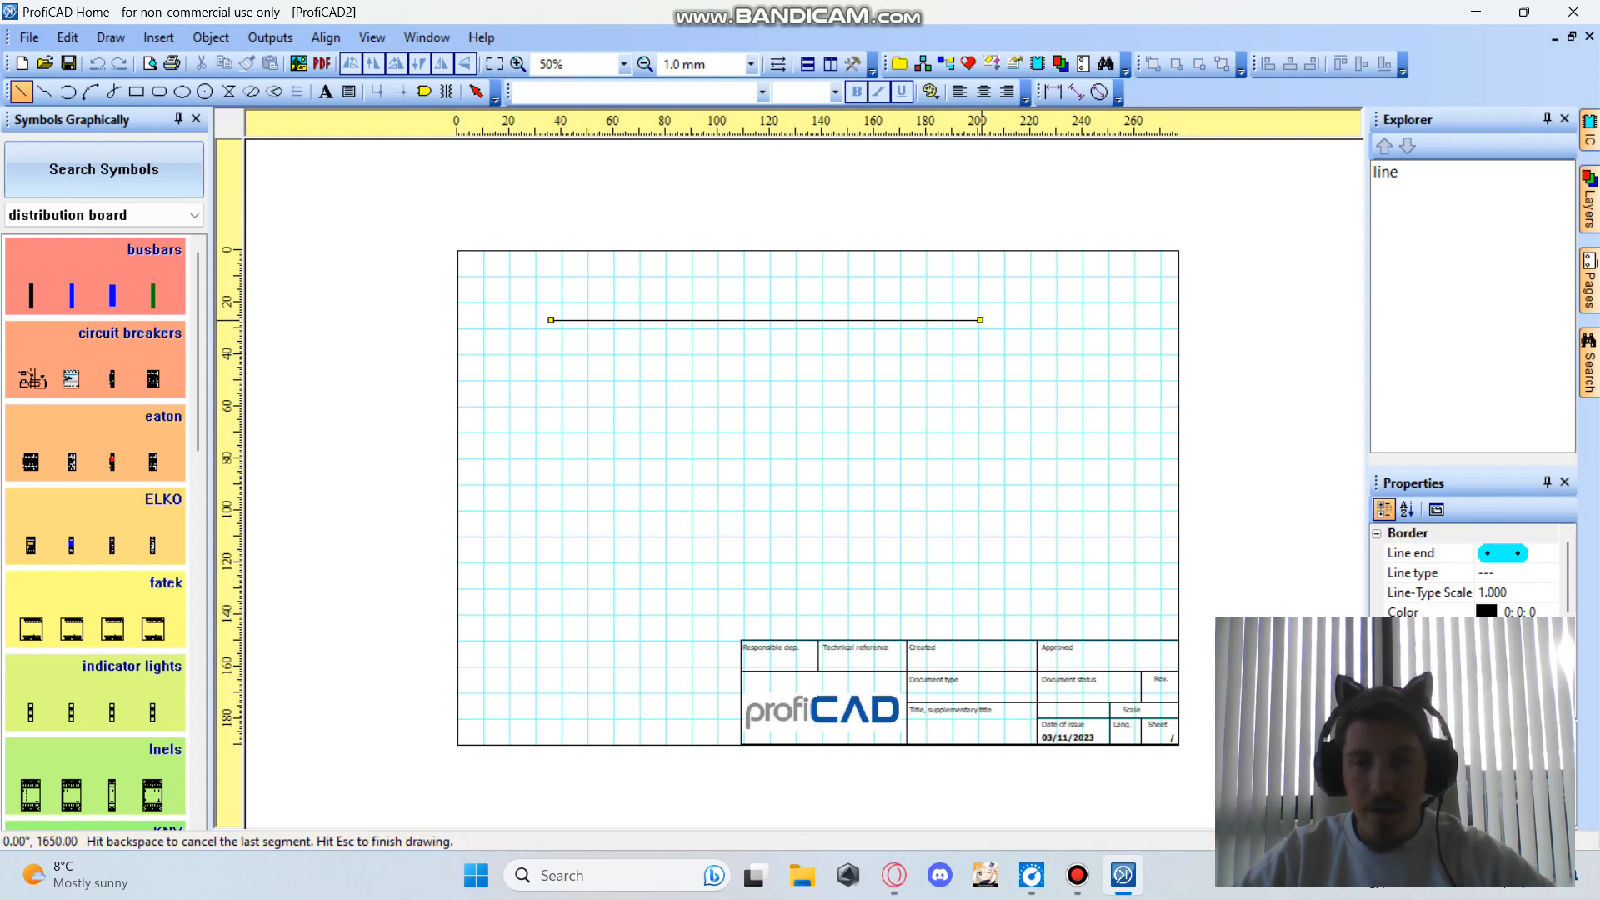
key("Escape")
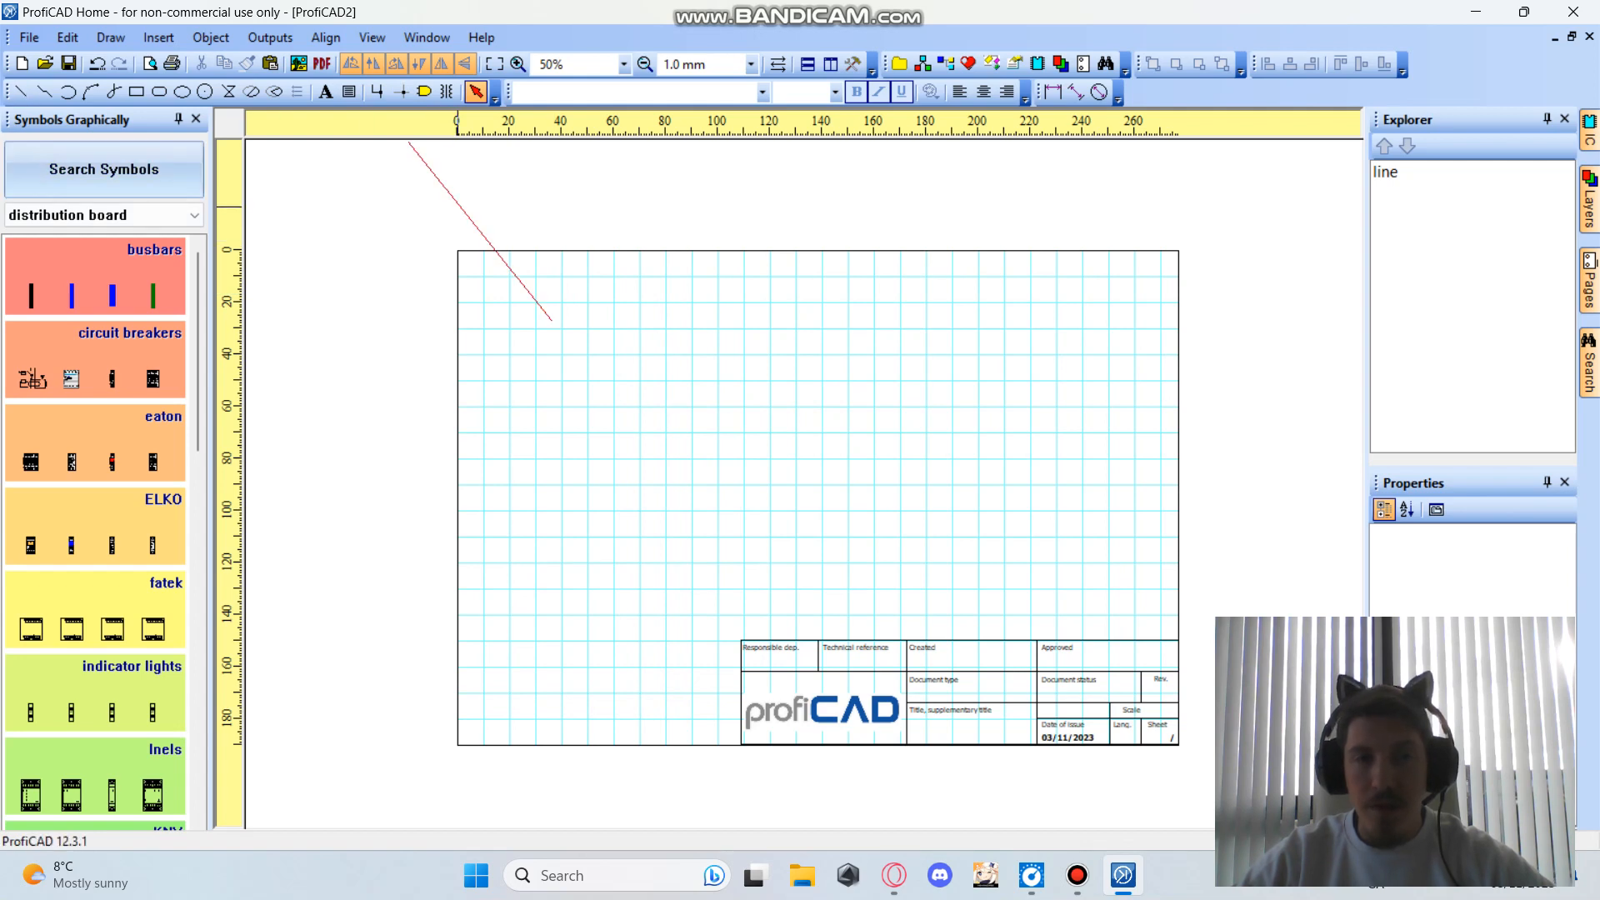
Delete the drawn line from the sheet.
left_click(458, 206)
key("Delete")
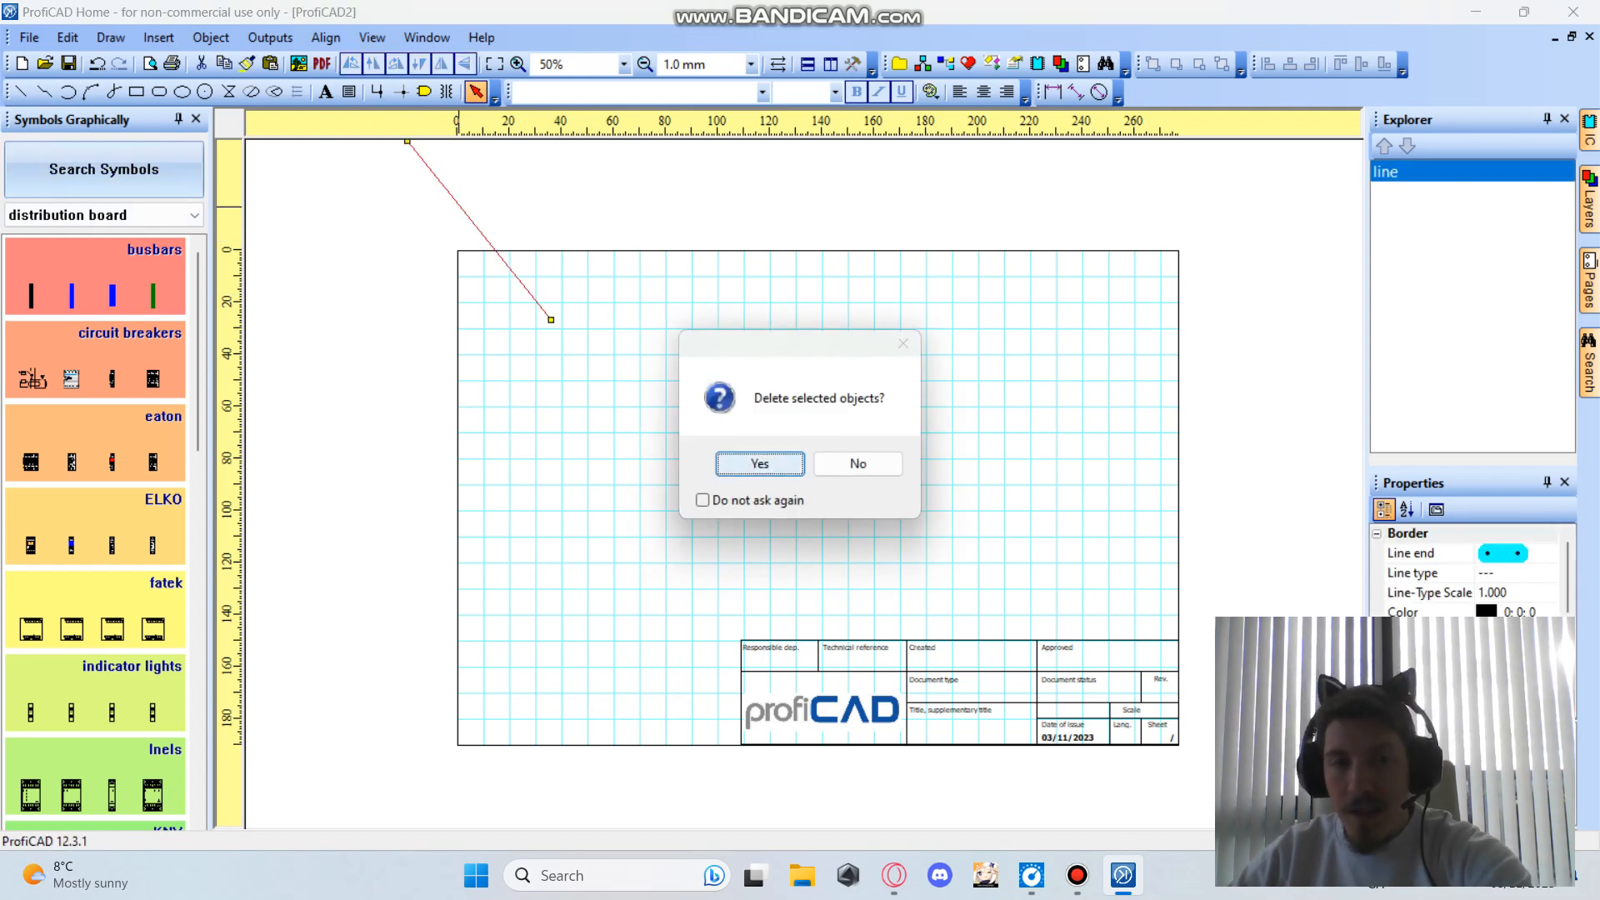
key("Return")
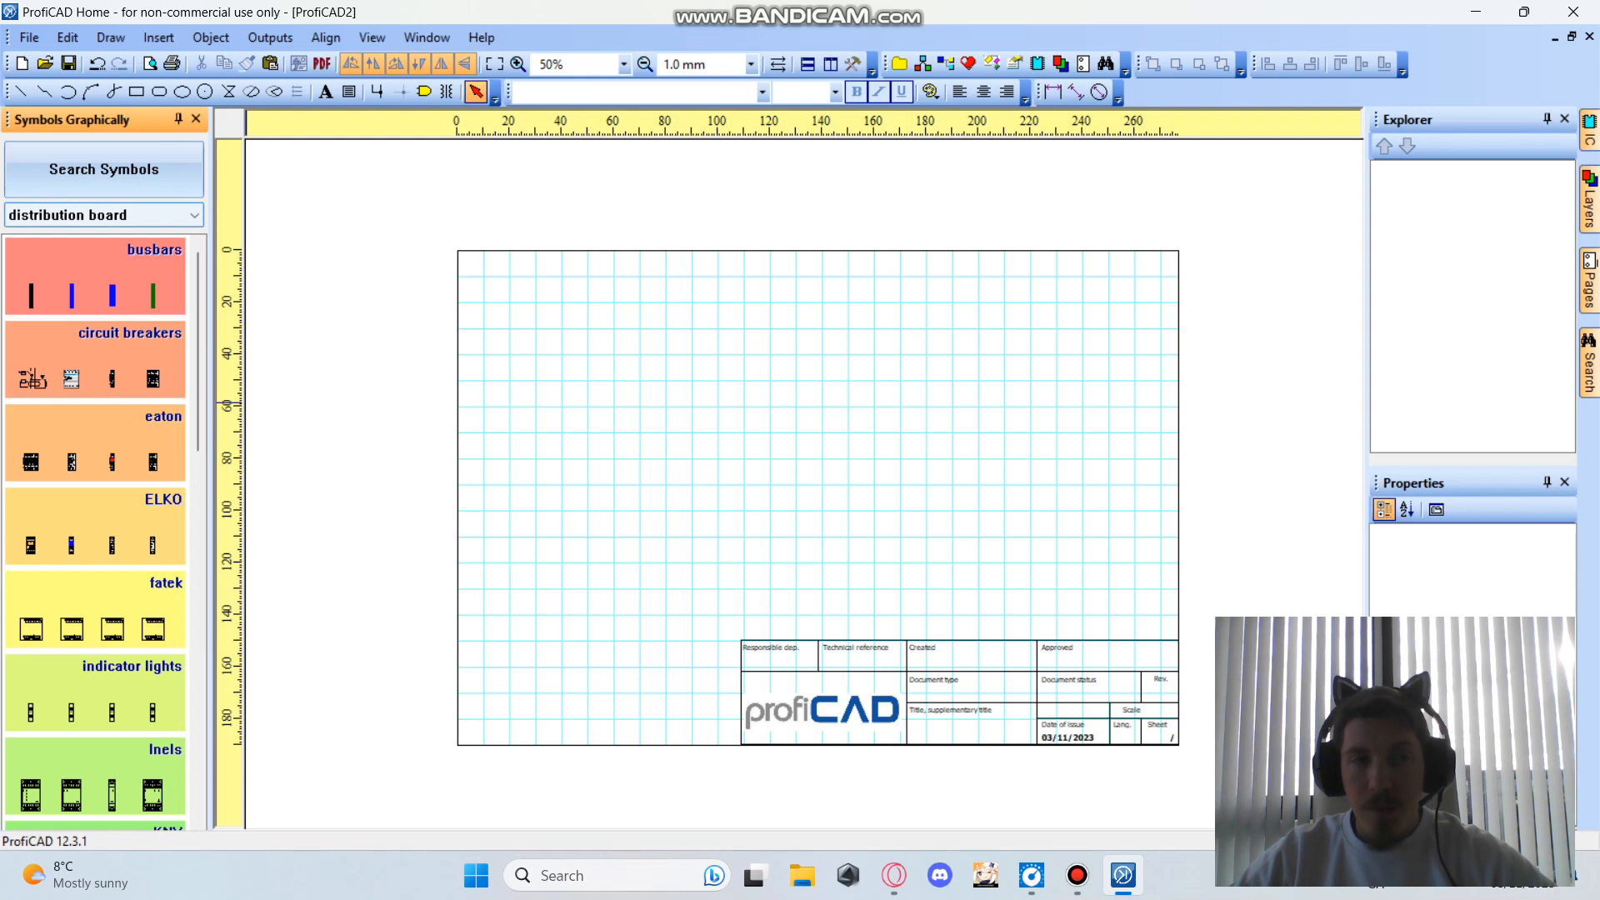
Search the symbols for diode and place two "diode bridge, + right" symbols side by side in the sheet's upper-left corner.
left_click(104, 170)
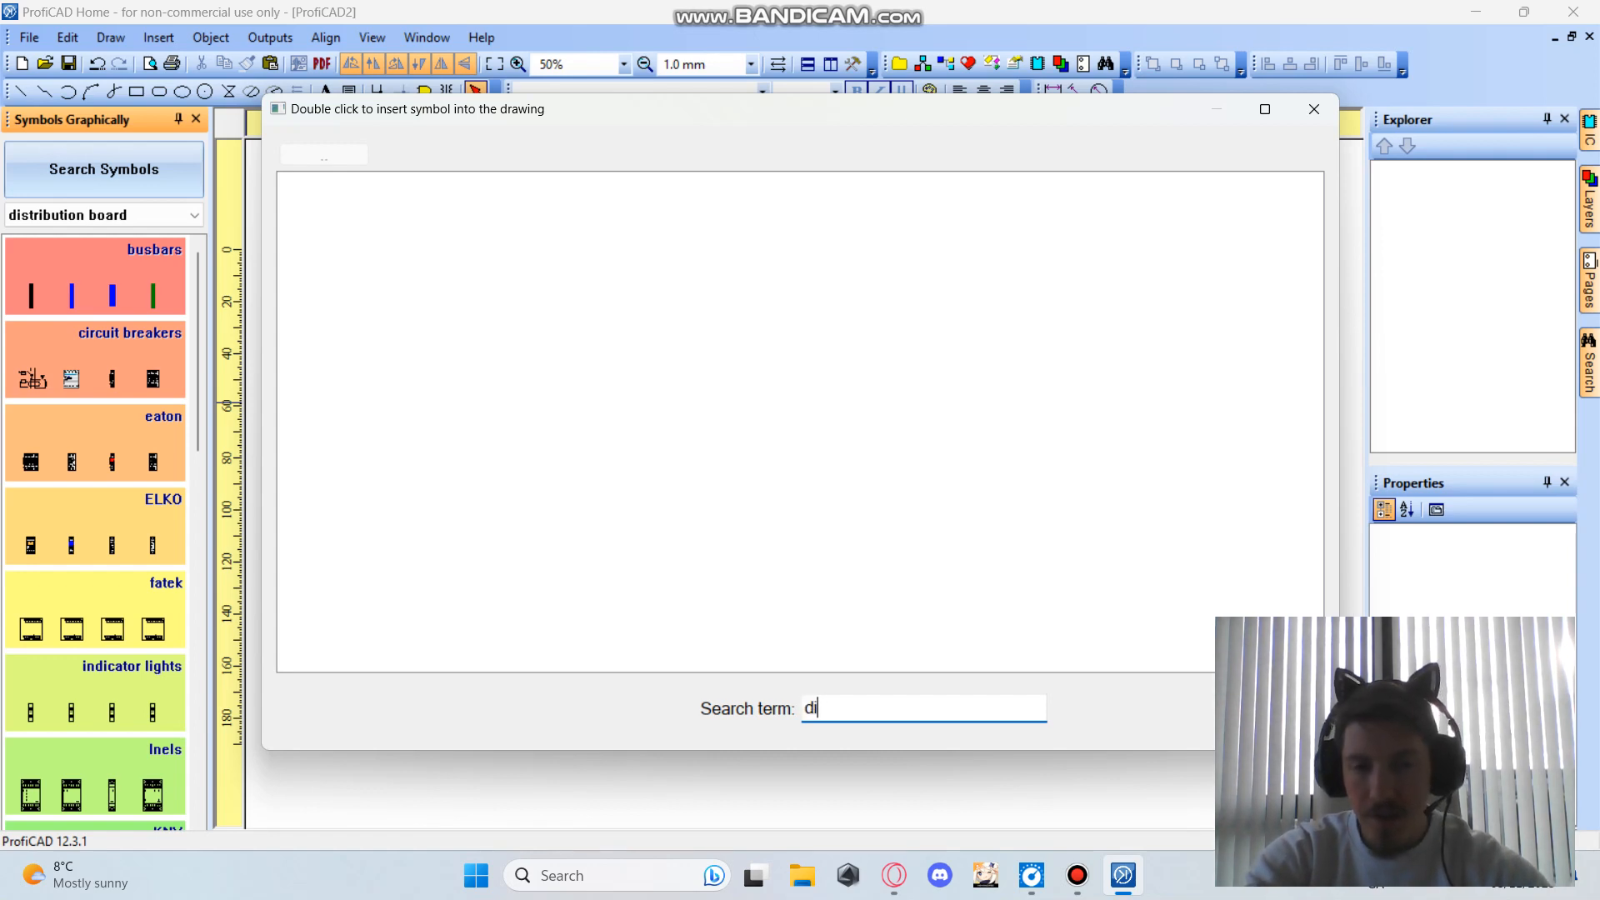
type("ode")
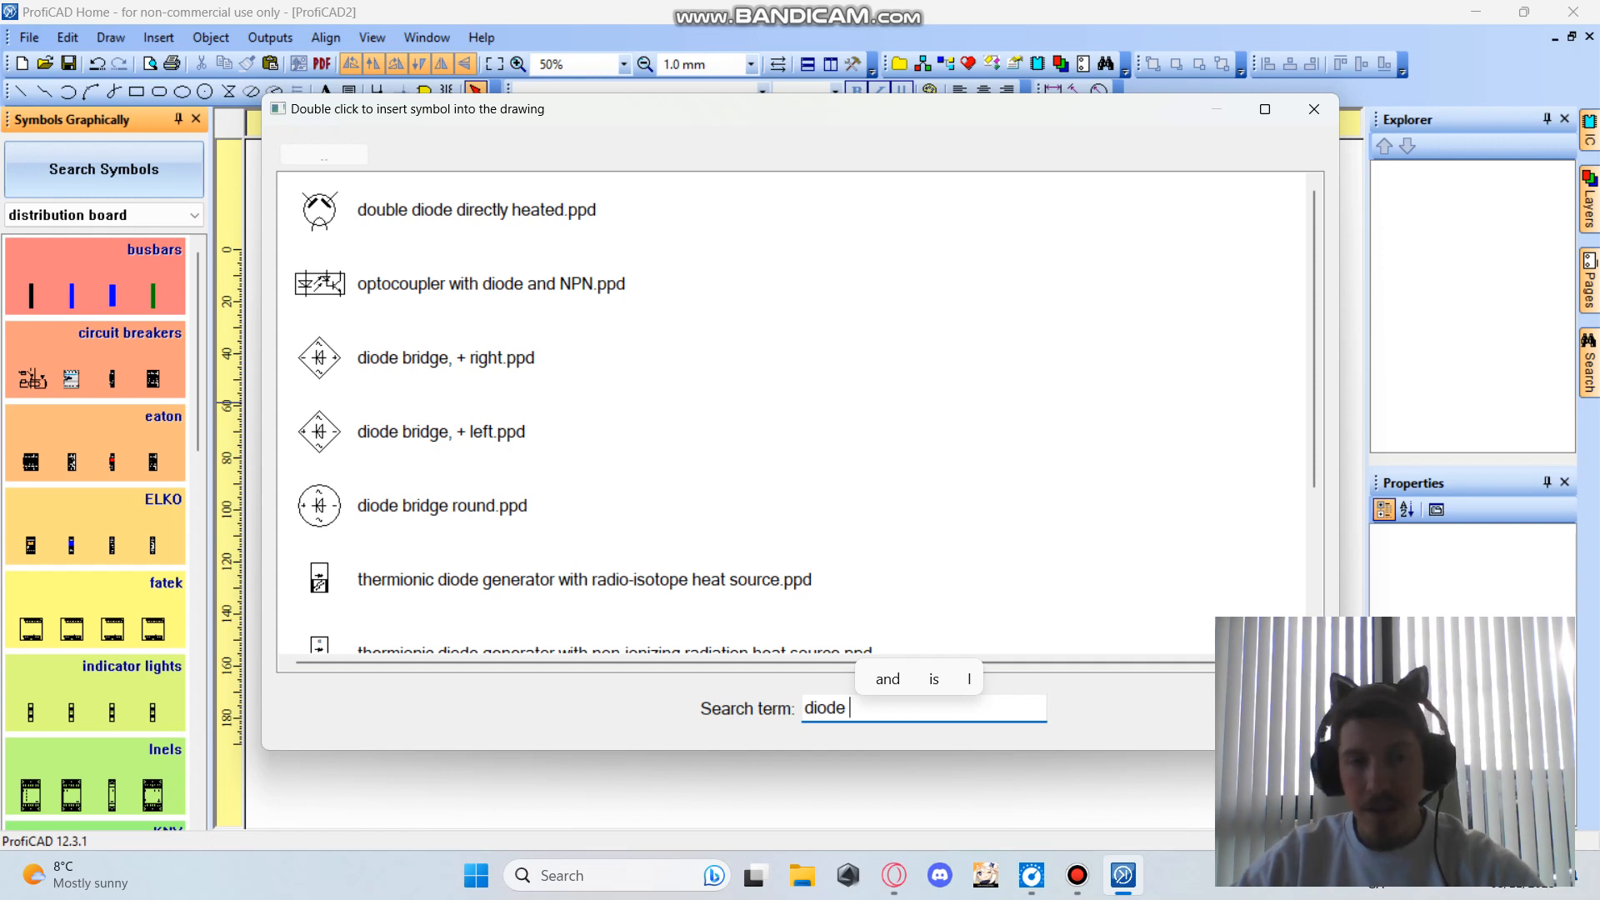
left_click(446, 358)
double_click(447, 358)
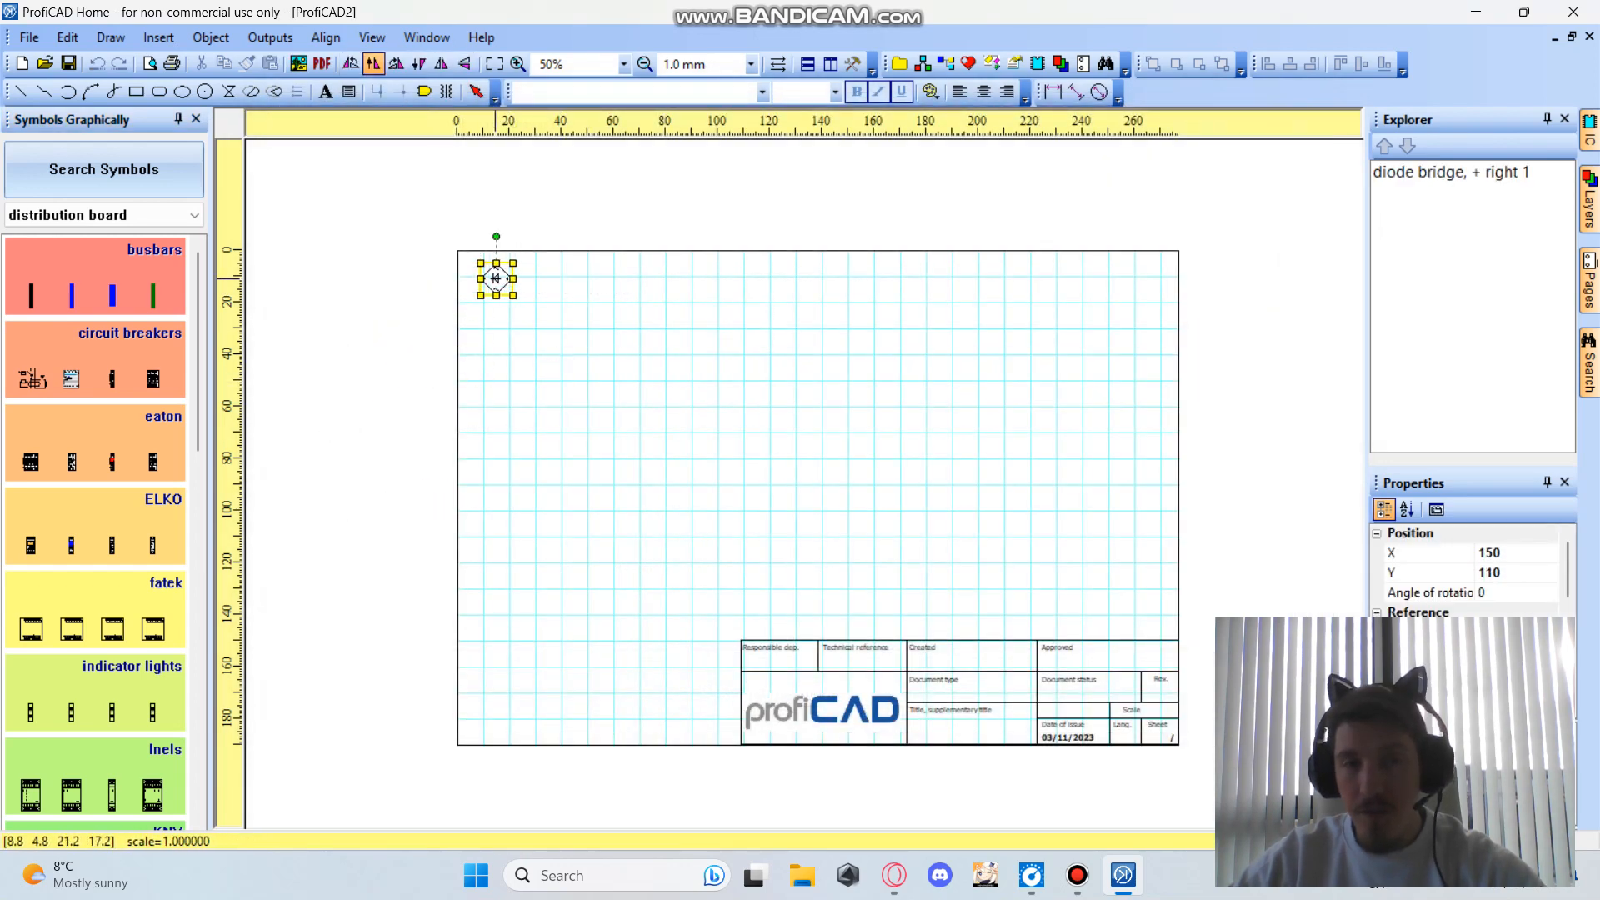
left_click(491, 276)
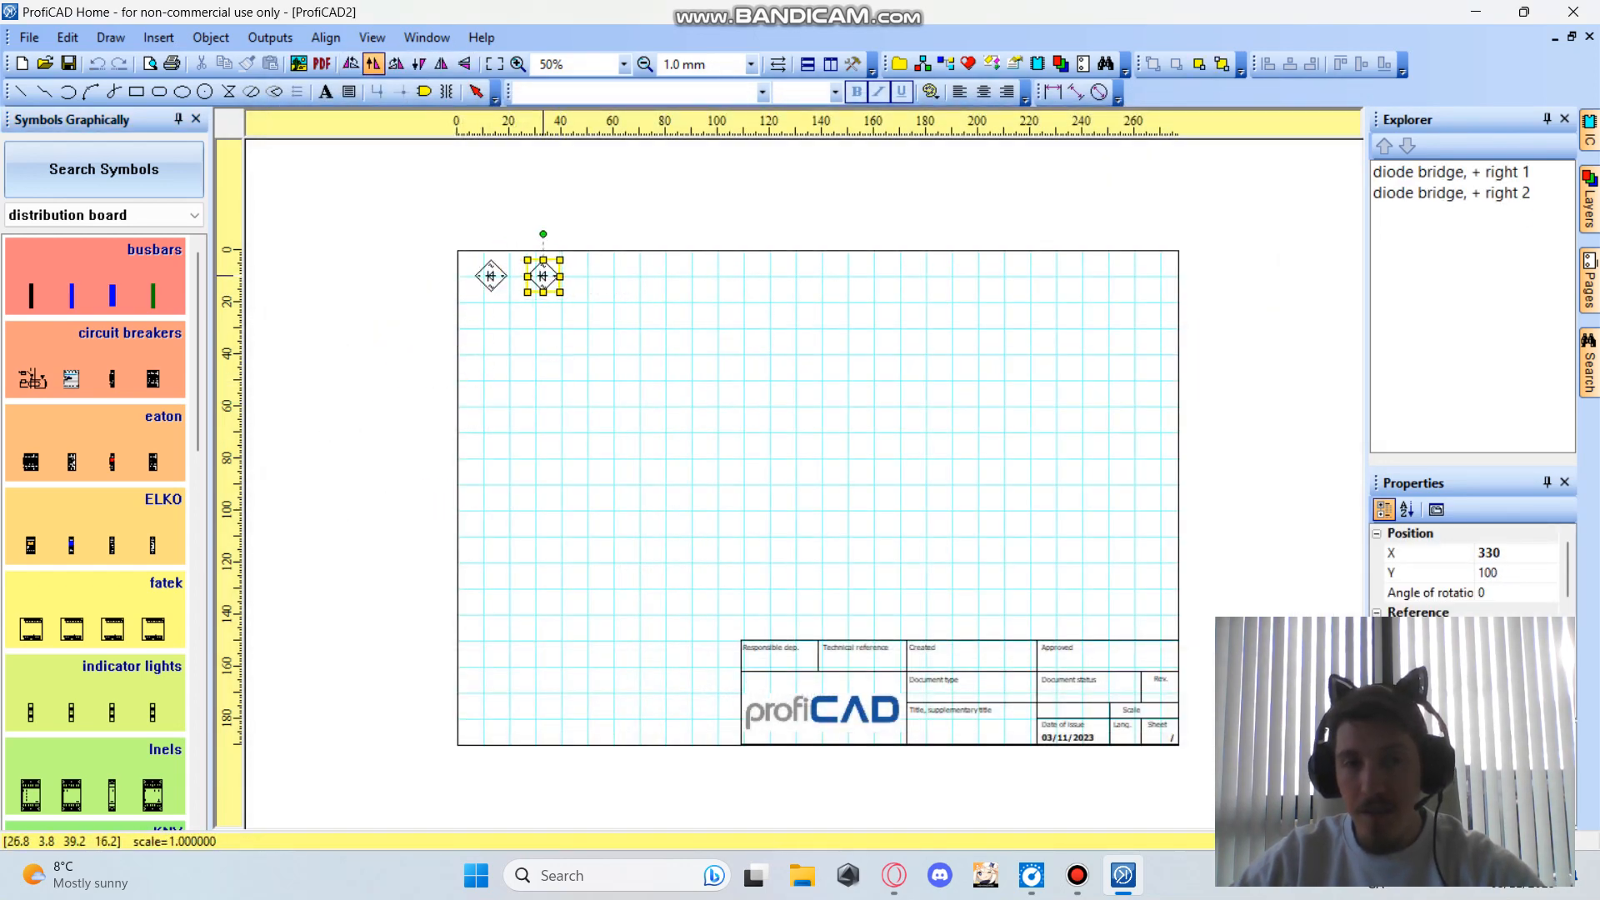
left_click(543, 275)
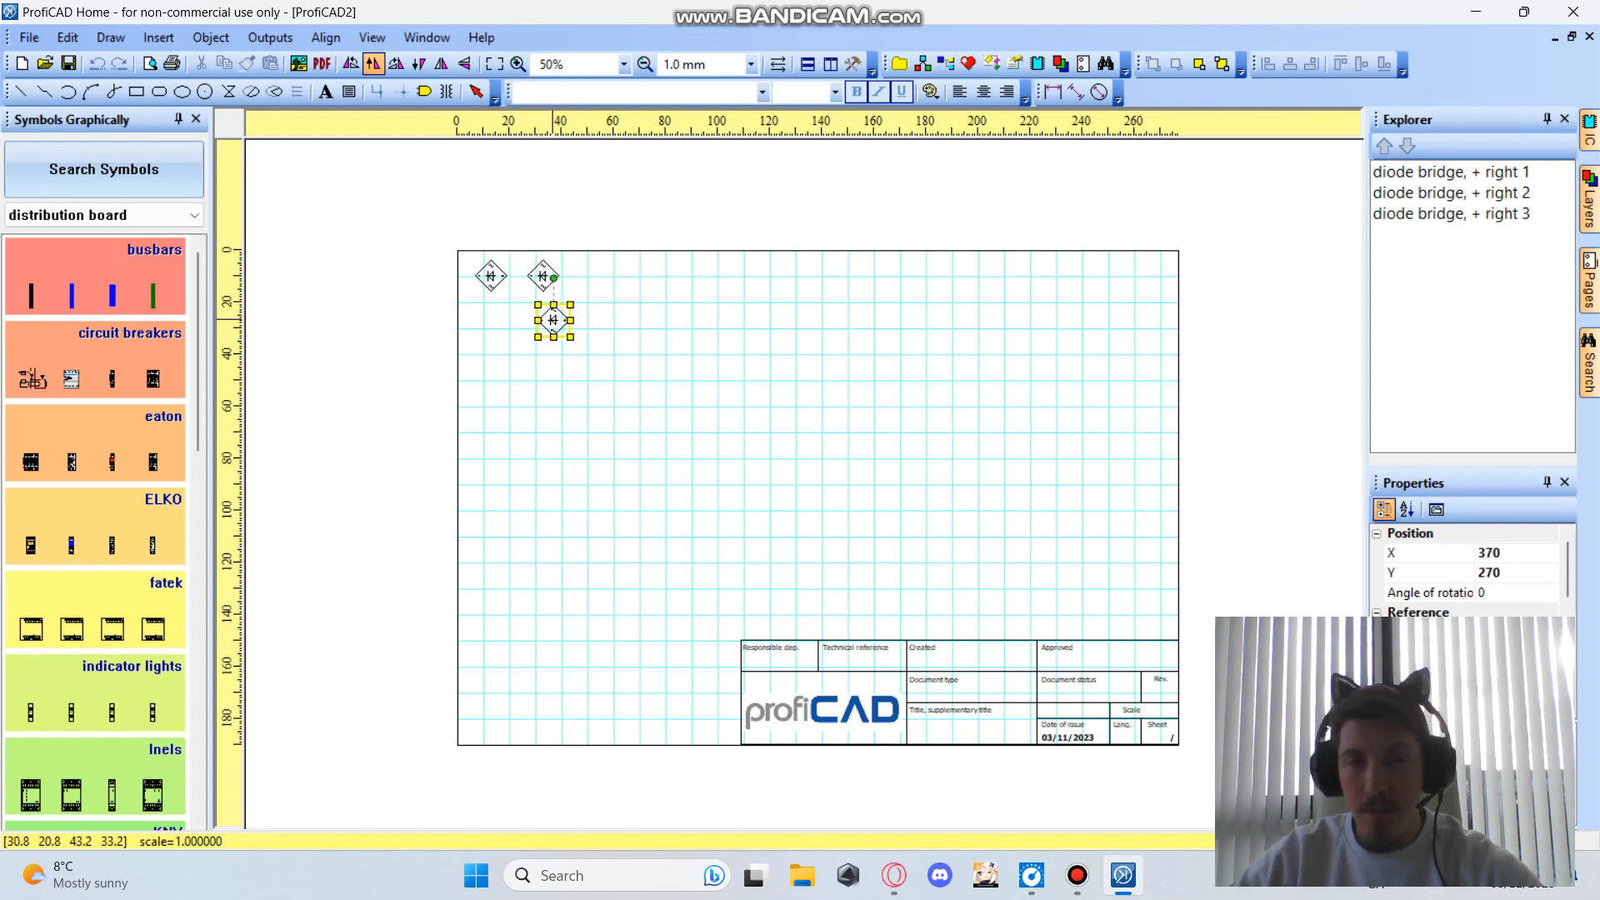
key("Escape")
Search the symbols for capac and place one electrolytic capacitor to the right of the second diode bridge.
left_click(103, 169)
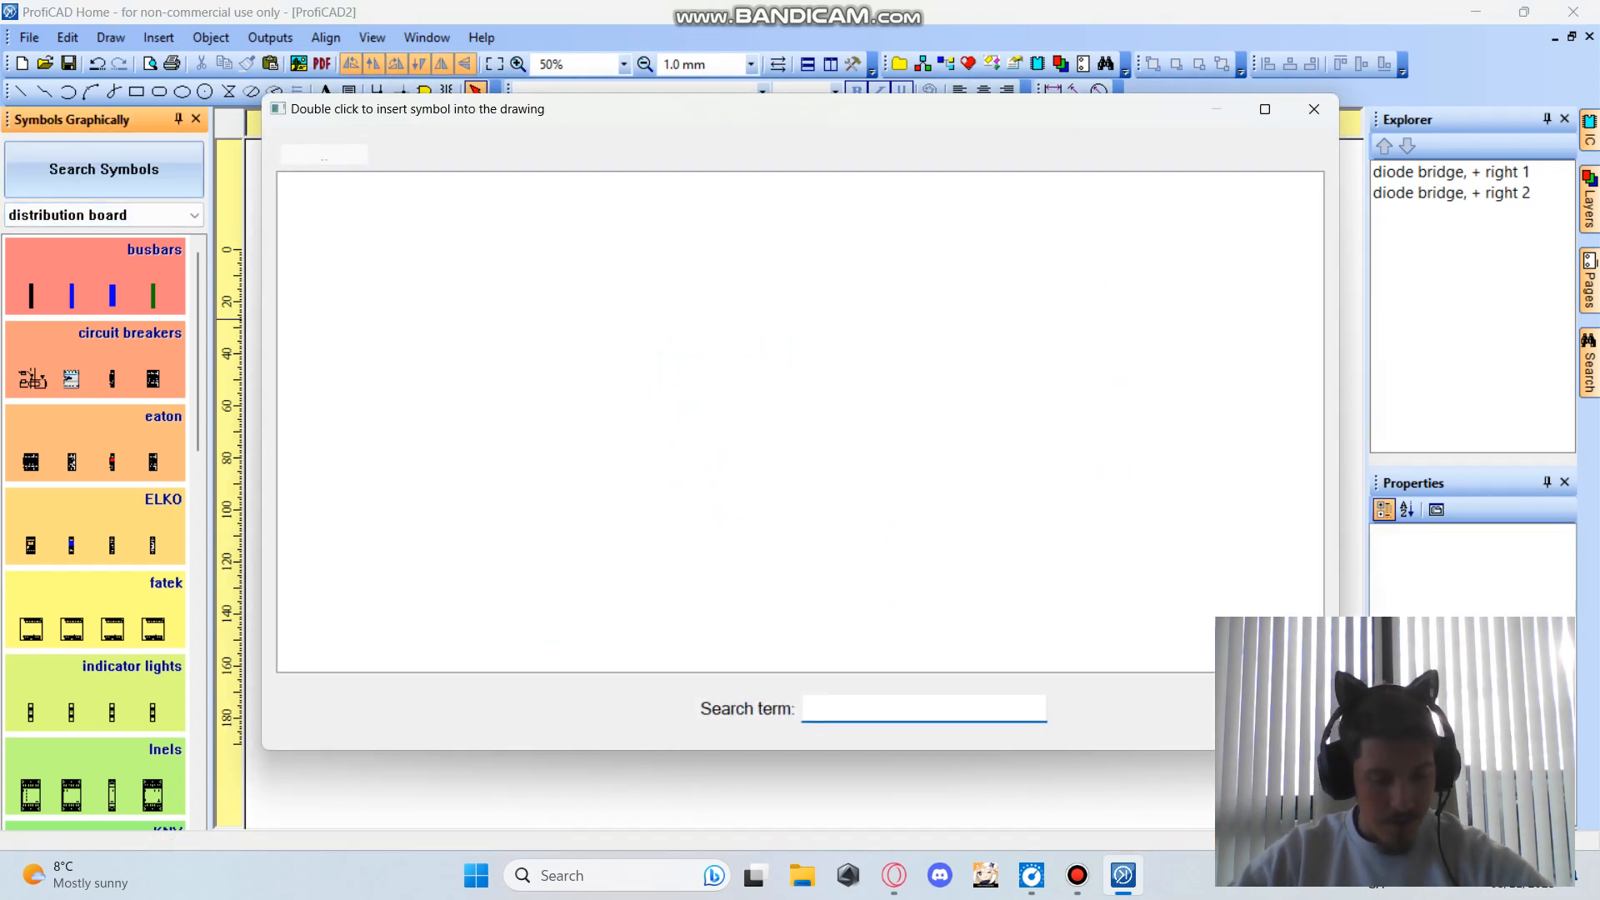
type("c")
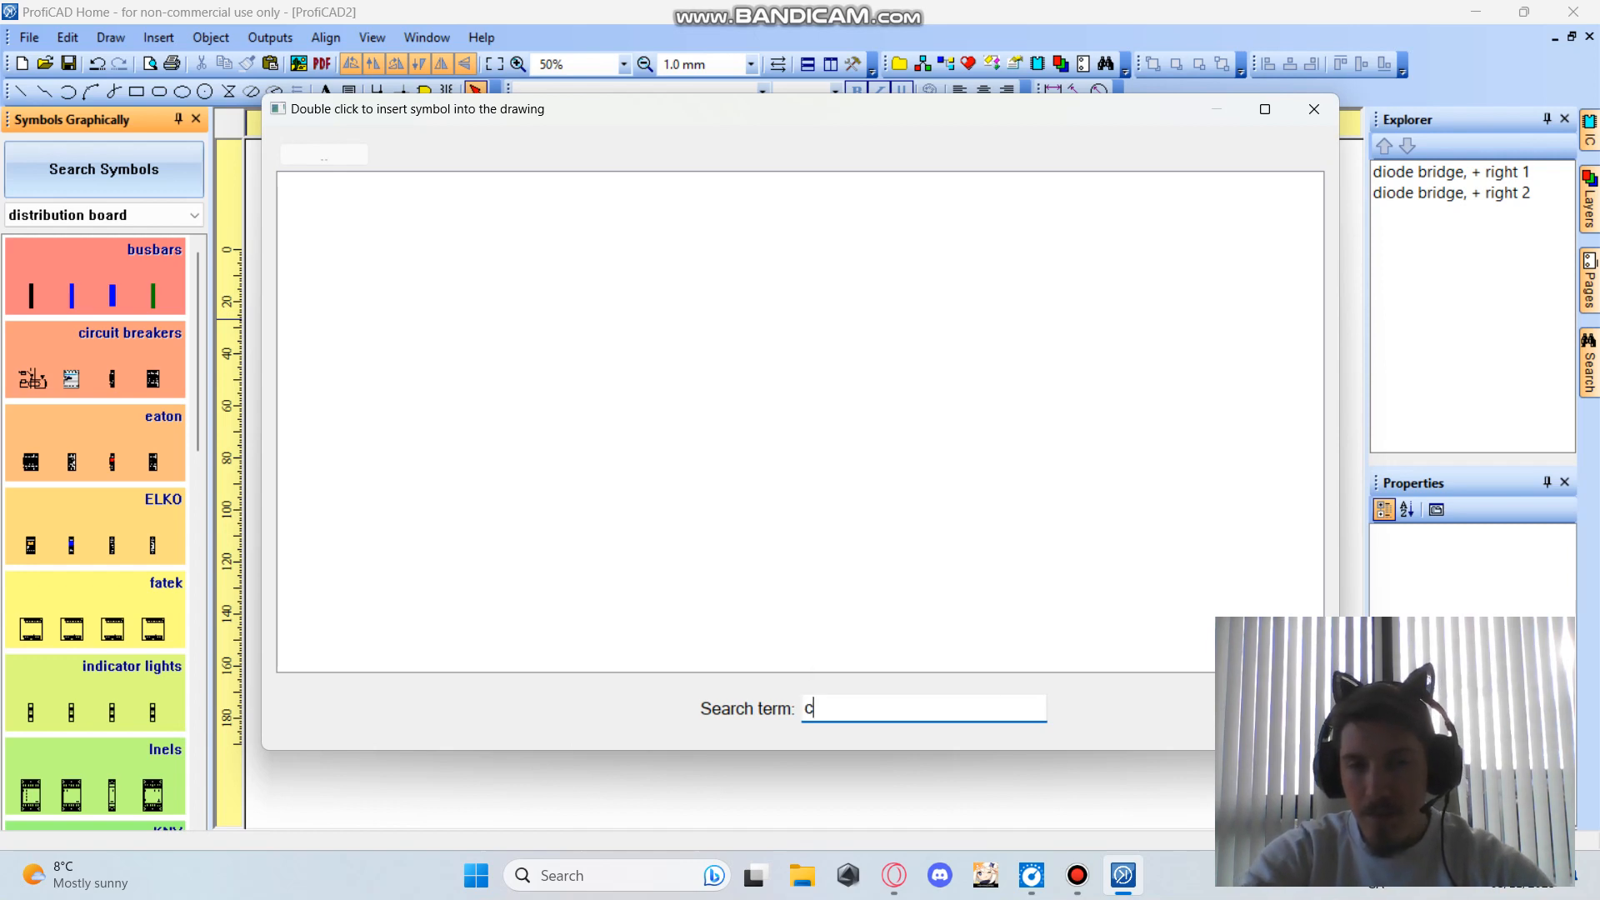
type("apac")
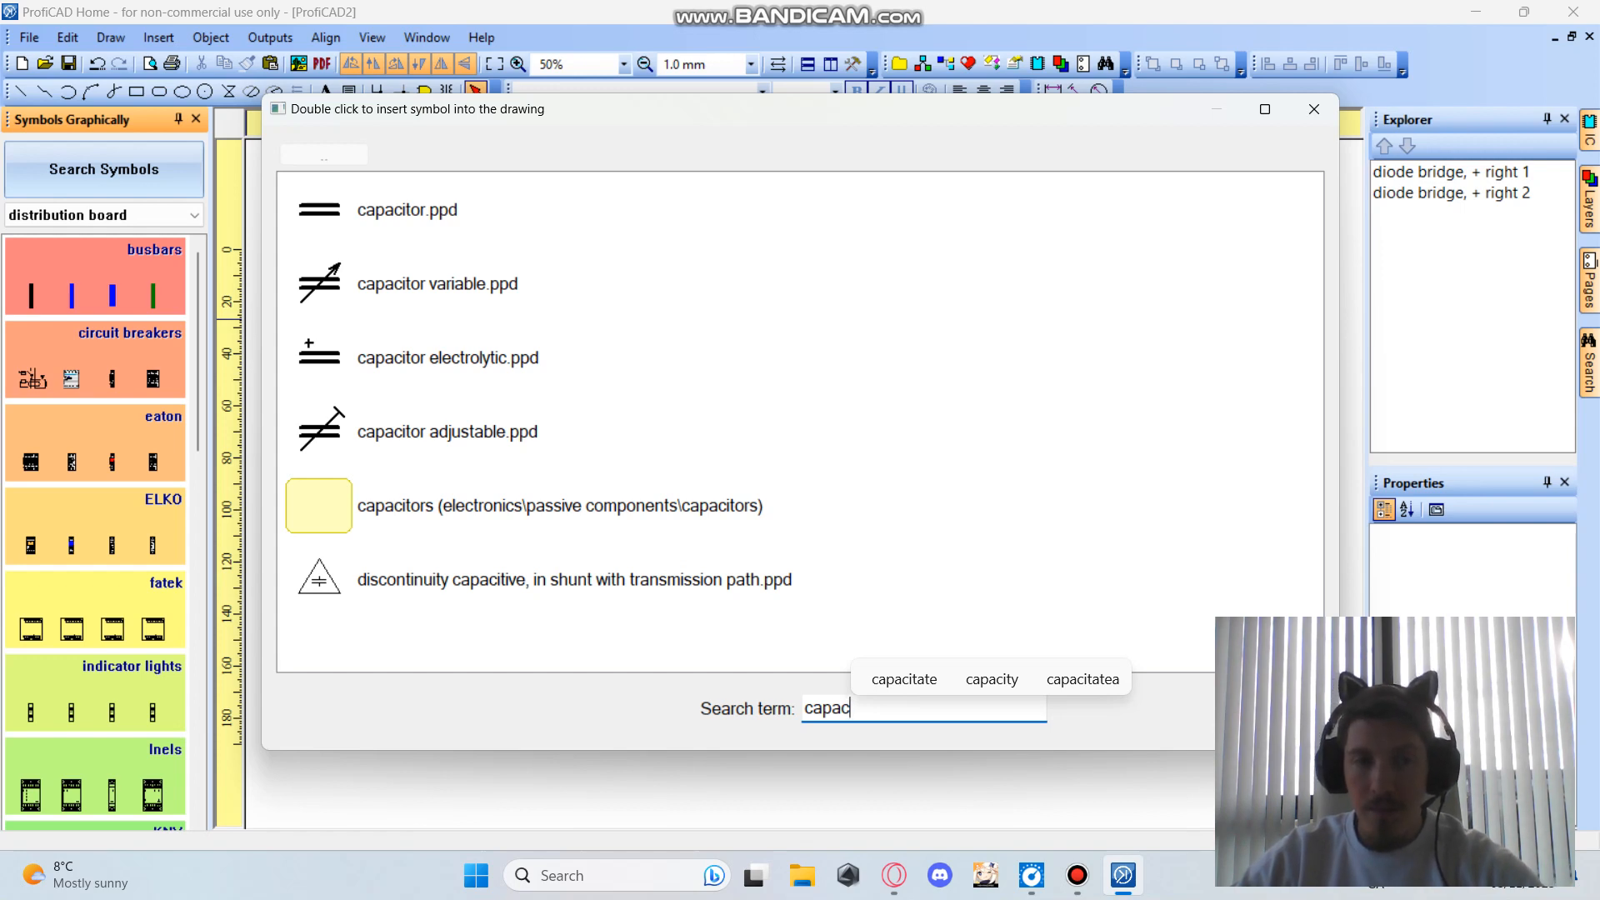
double_click(447, 358)
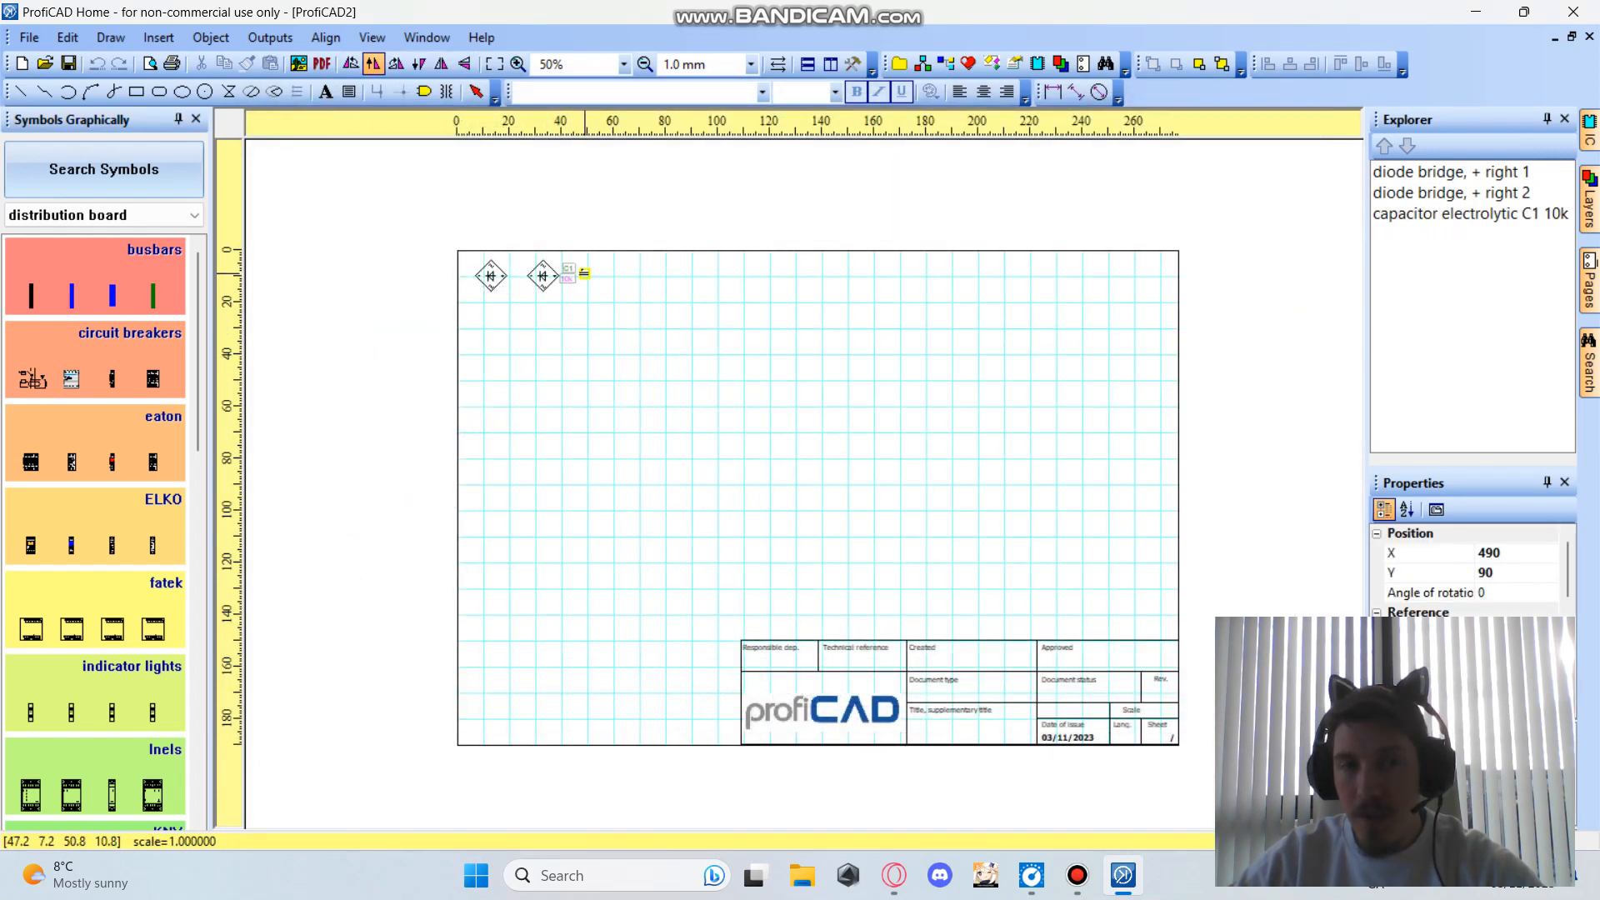
left_click(583, 273)
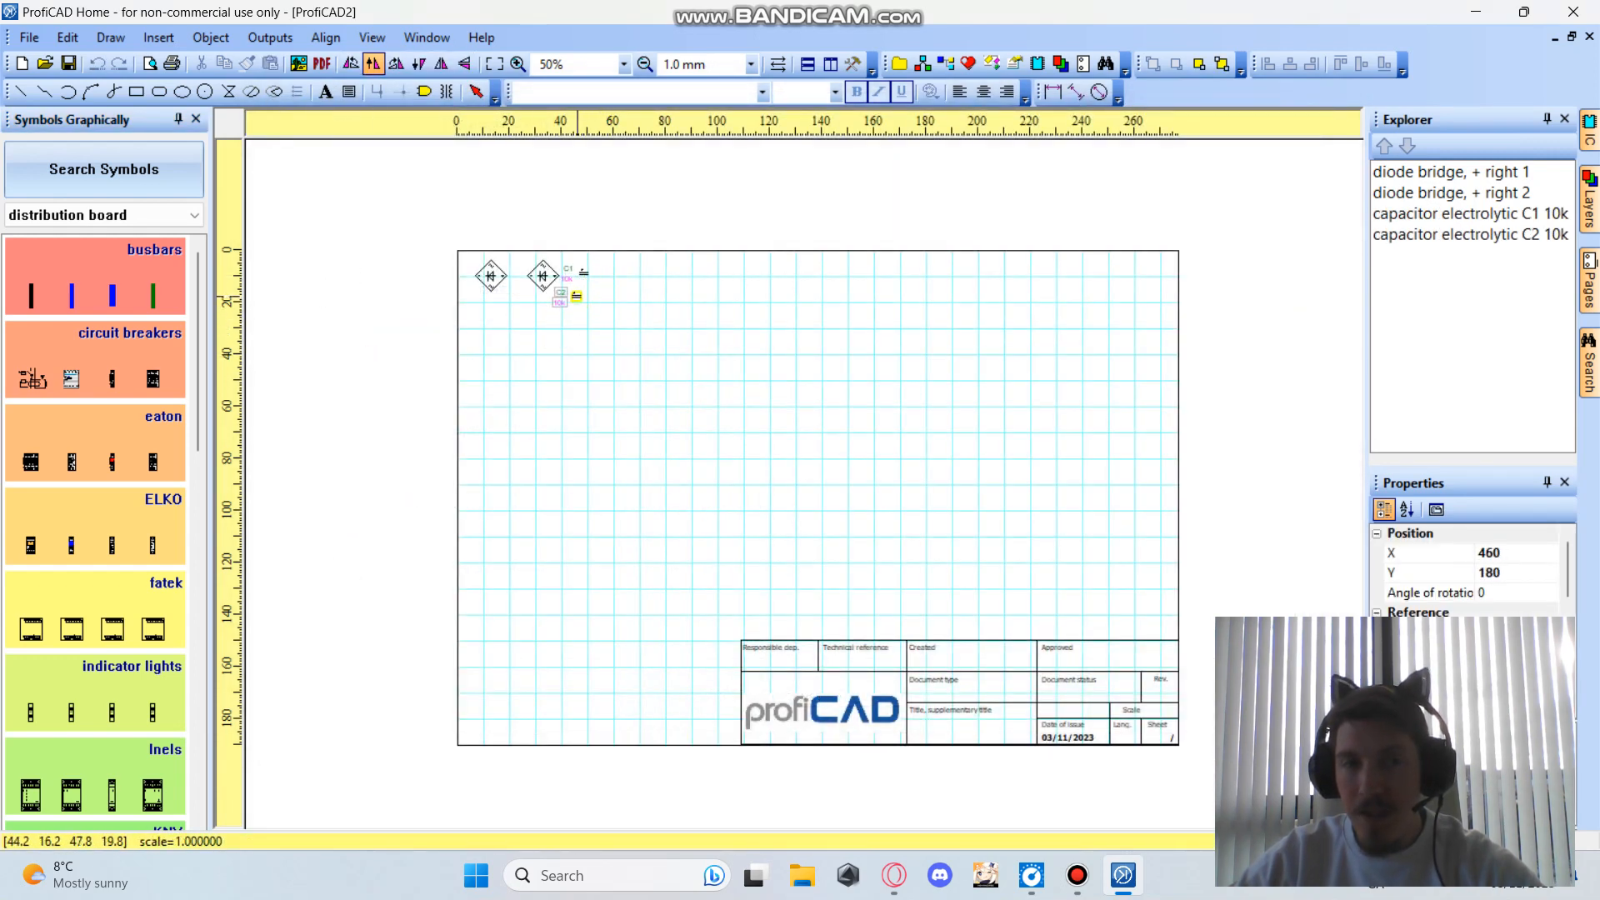
key("Escape")
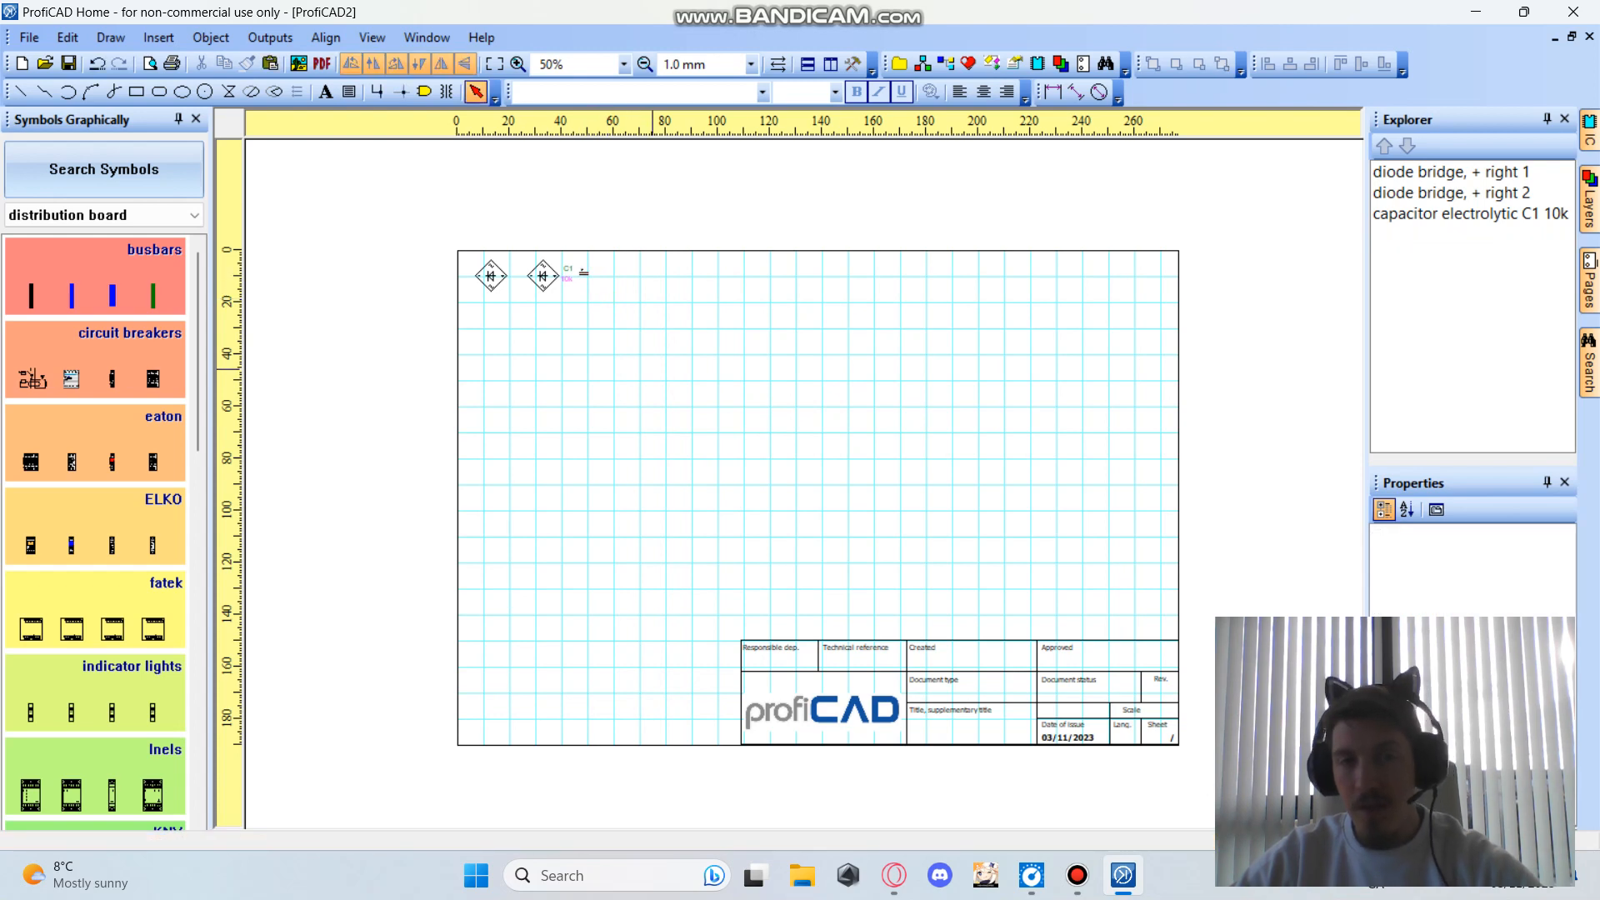
Search the symbols for resistor and place one rectangular resistor to the right of the capacitor.
left_click(103, 169)
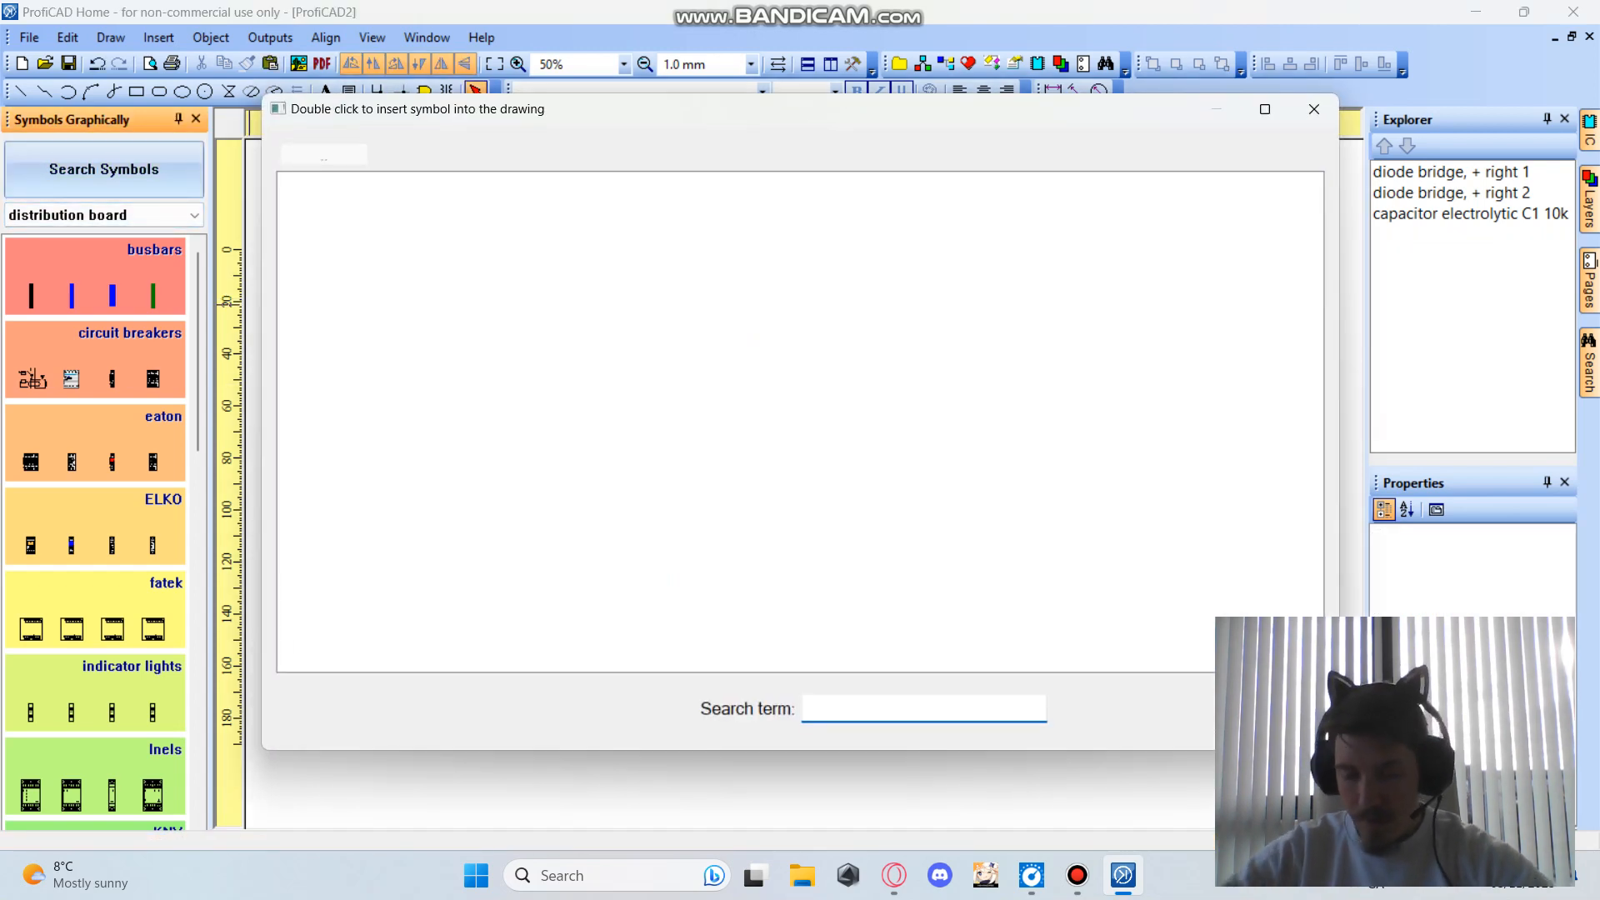
type("si")
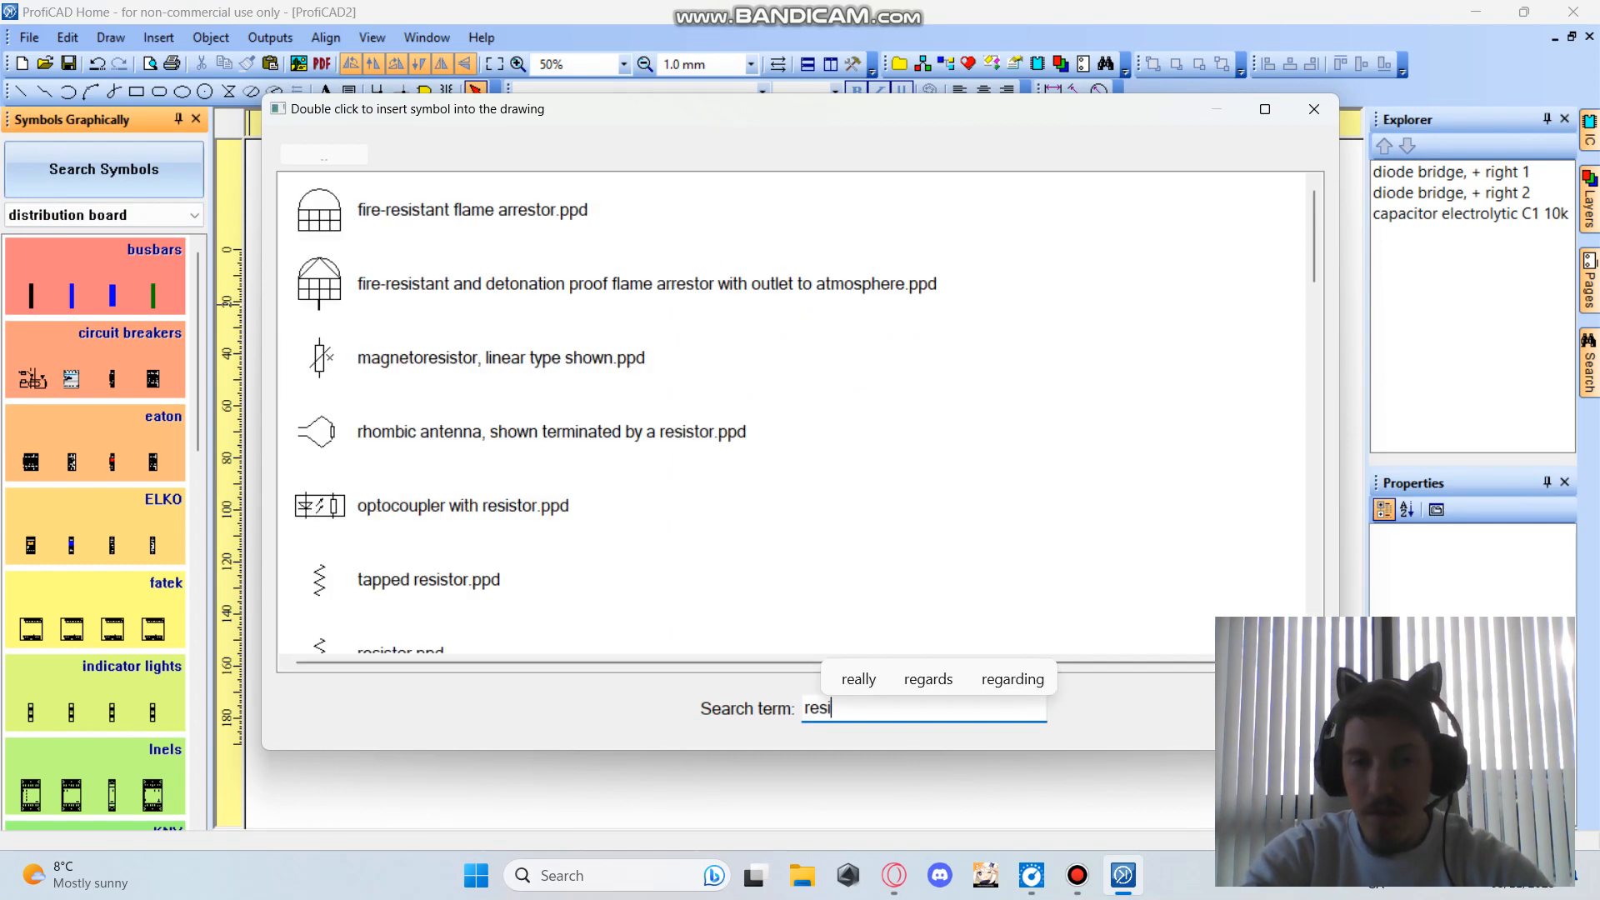
type("stors")
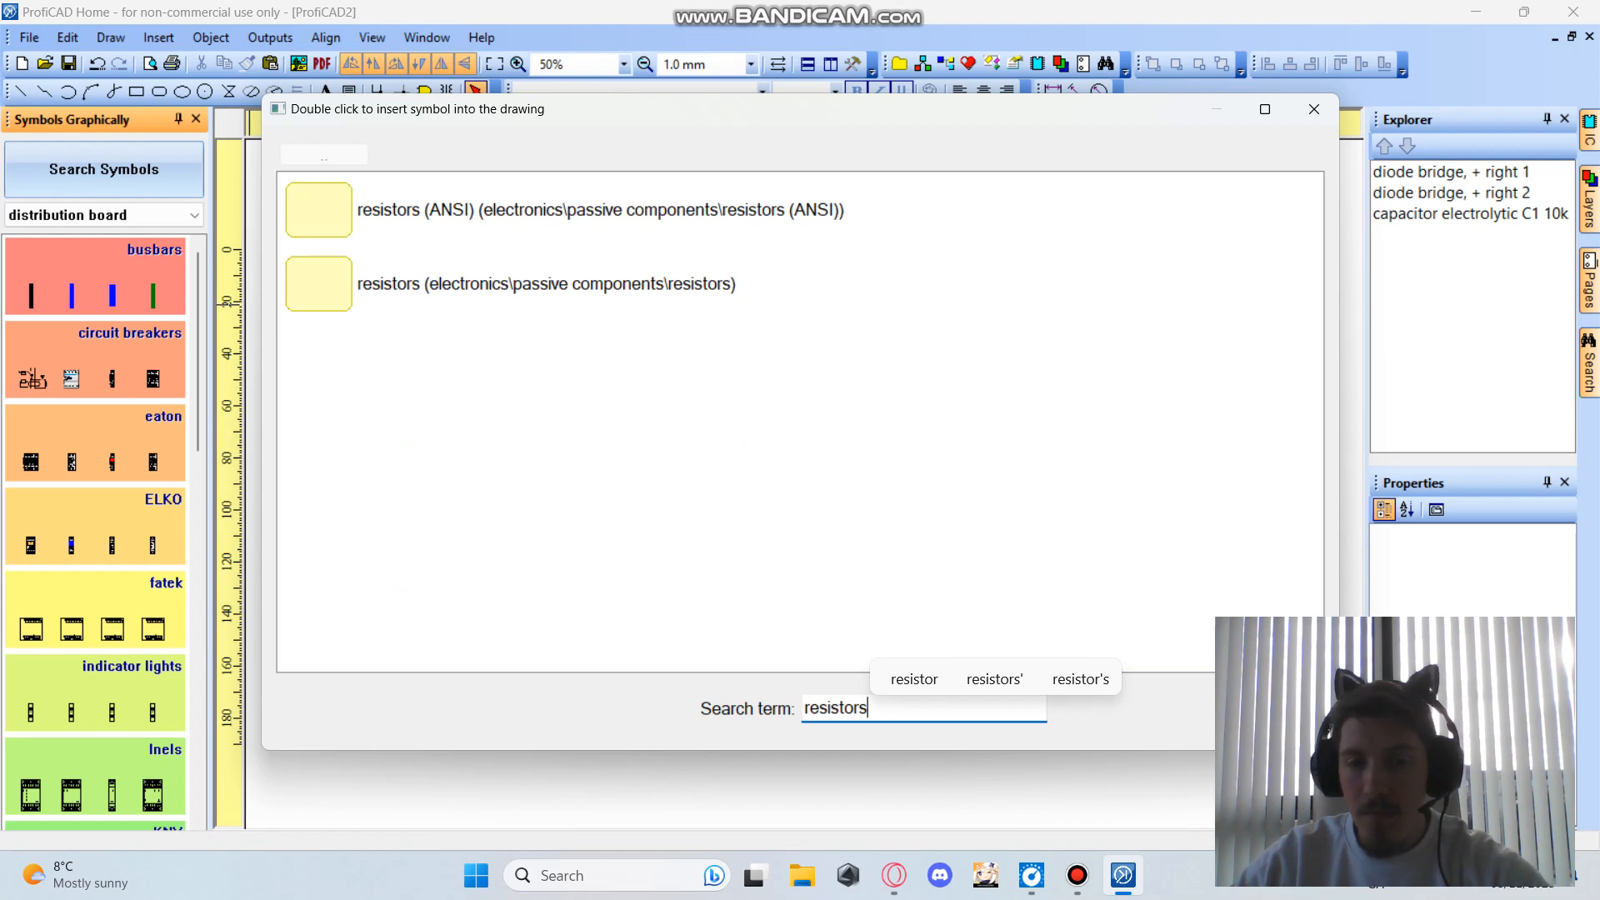
key("BackSpace")
scroll(791, 417, "down", 2)
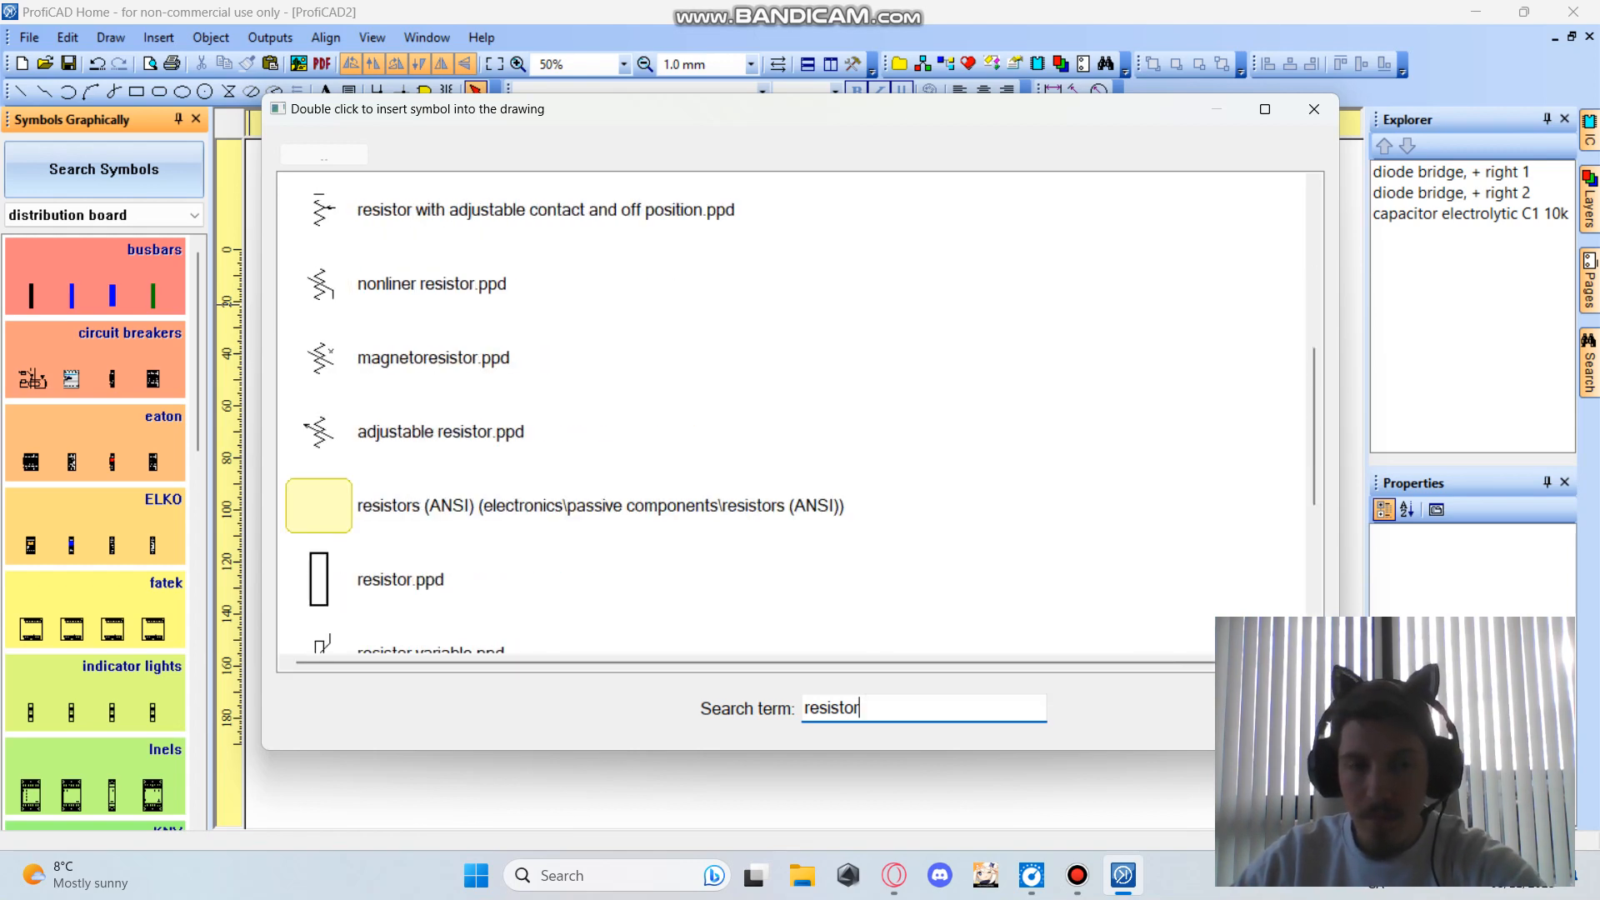
double_click(347, 583)
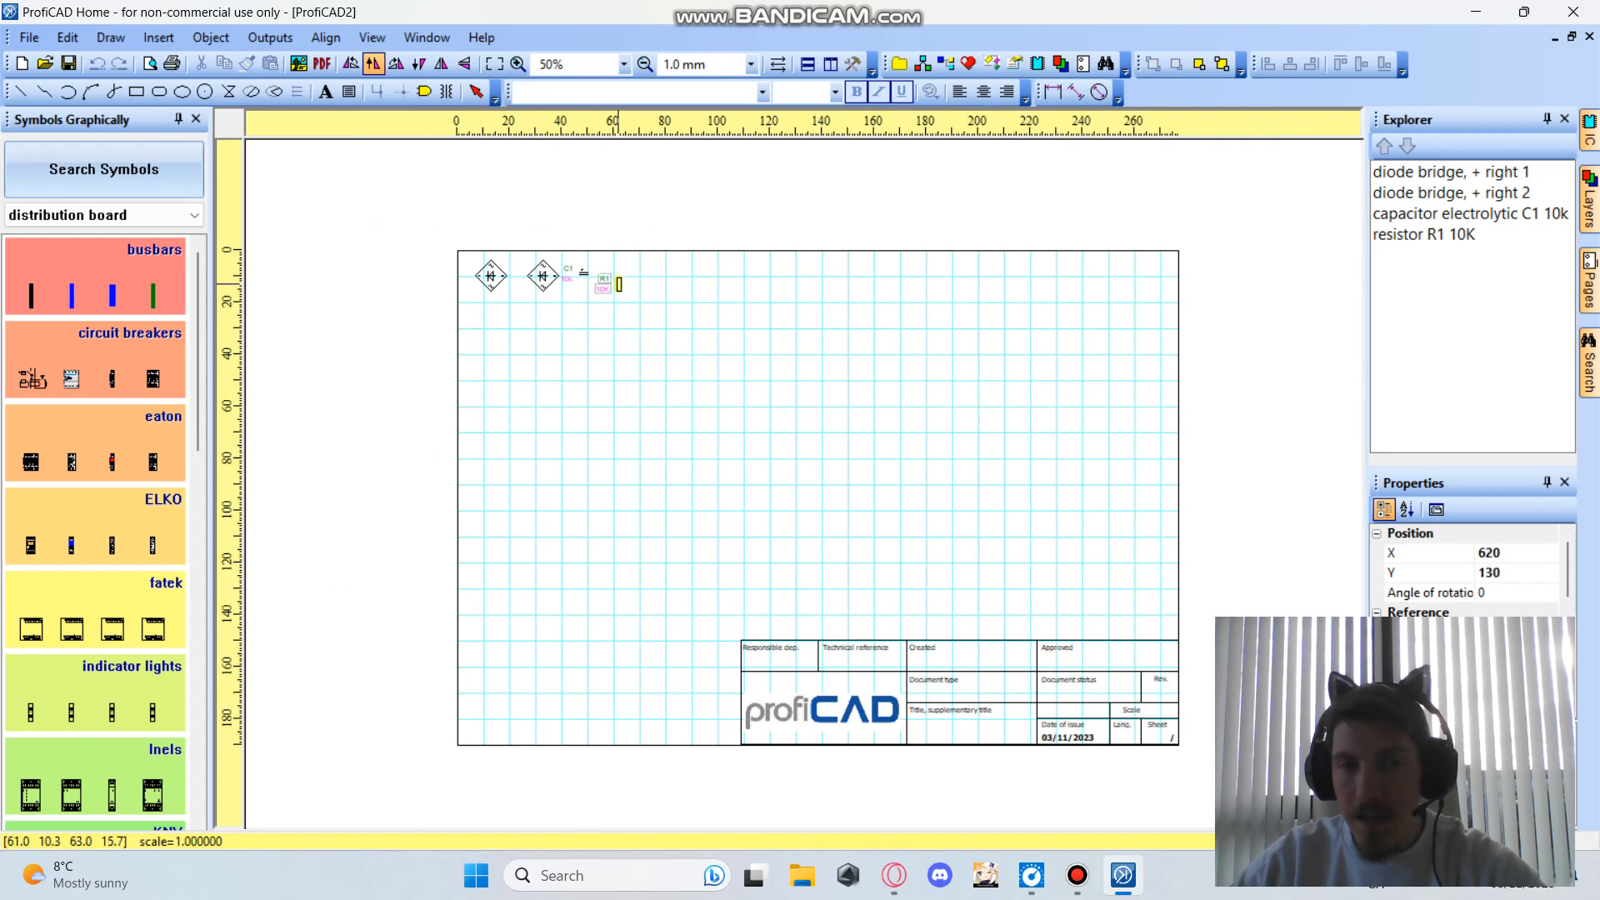
left_click(611, 274)
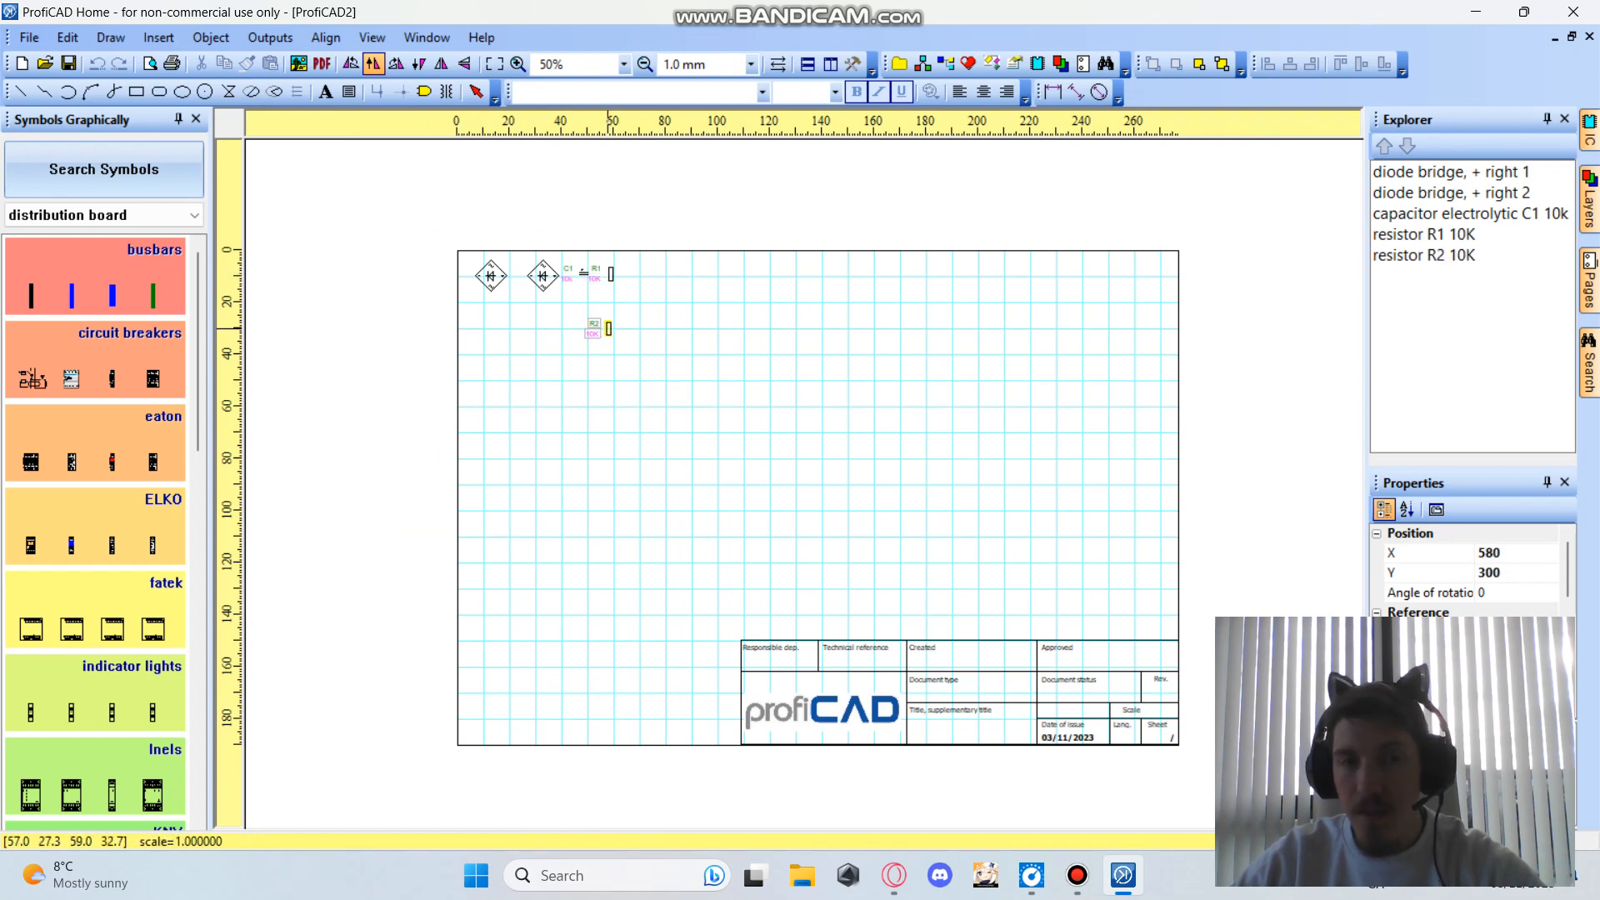
key("Escape")
Search the symbols for fuse and place one "fuse, general symbol" to the right of the resistor.
left_click(103, 169)
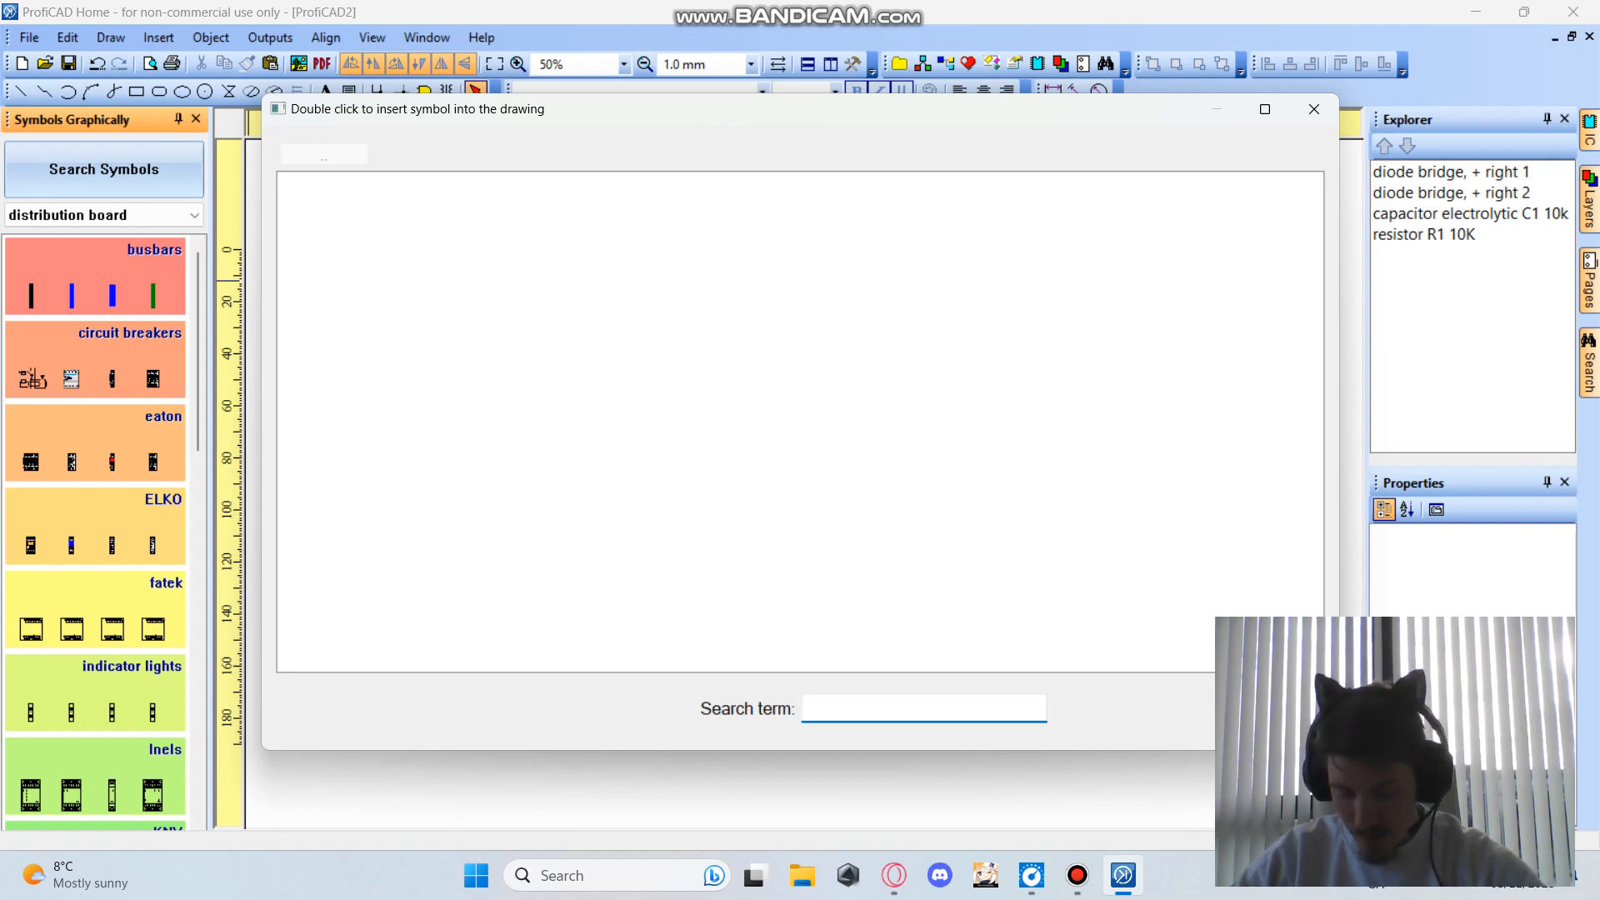
type("fus")
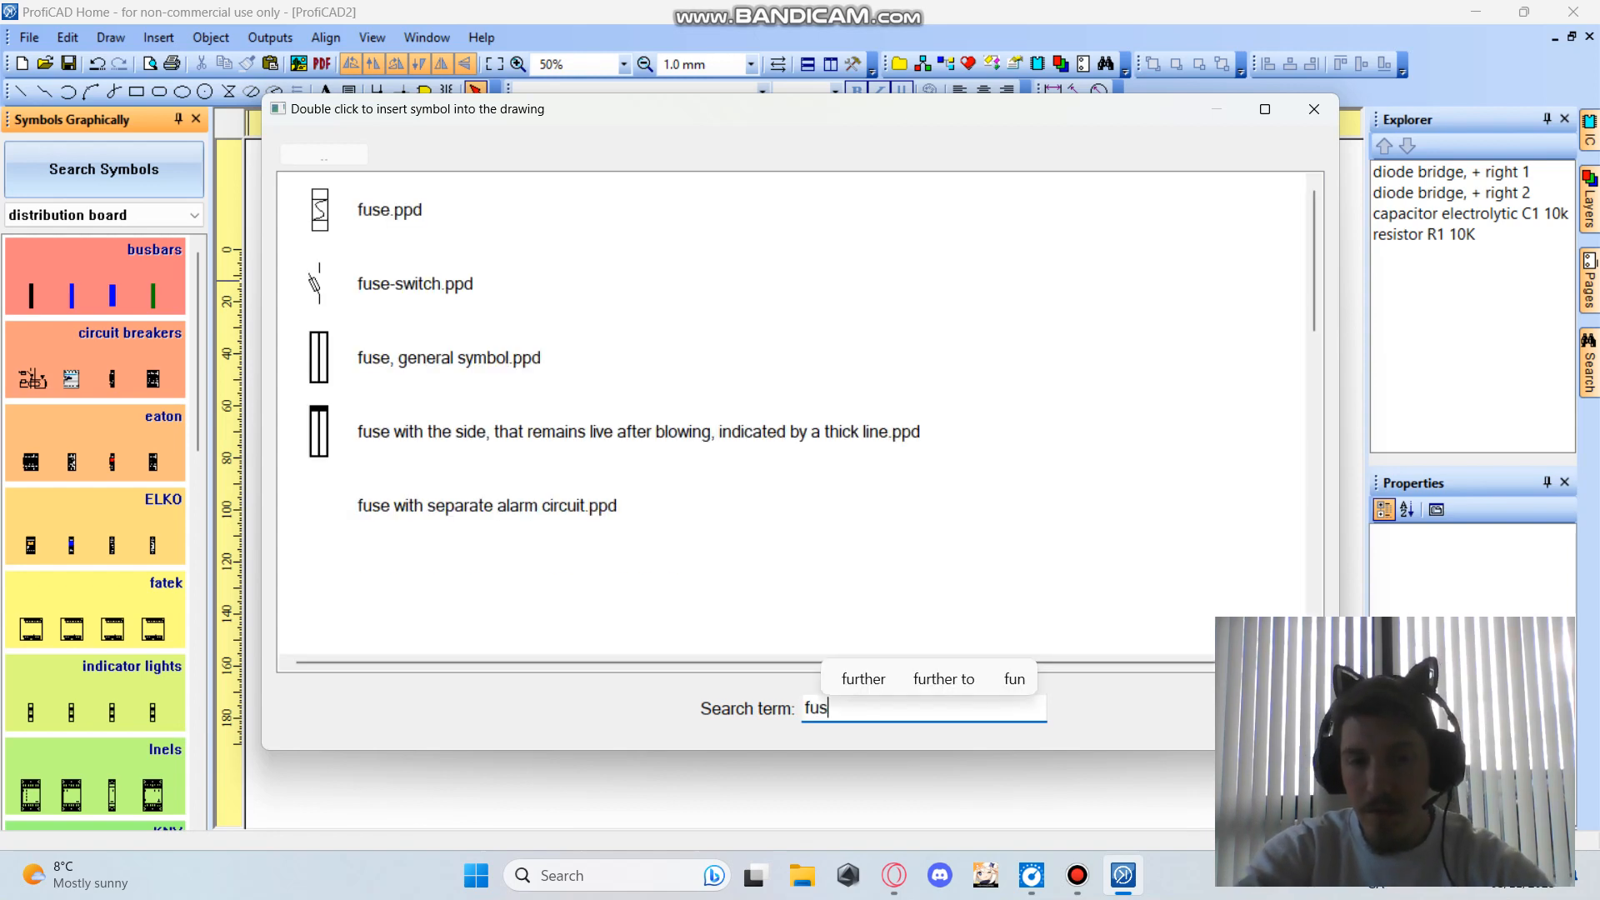
type("e")
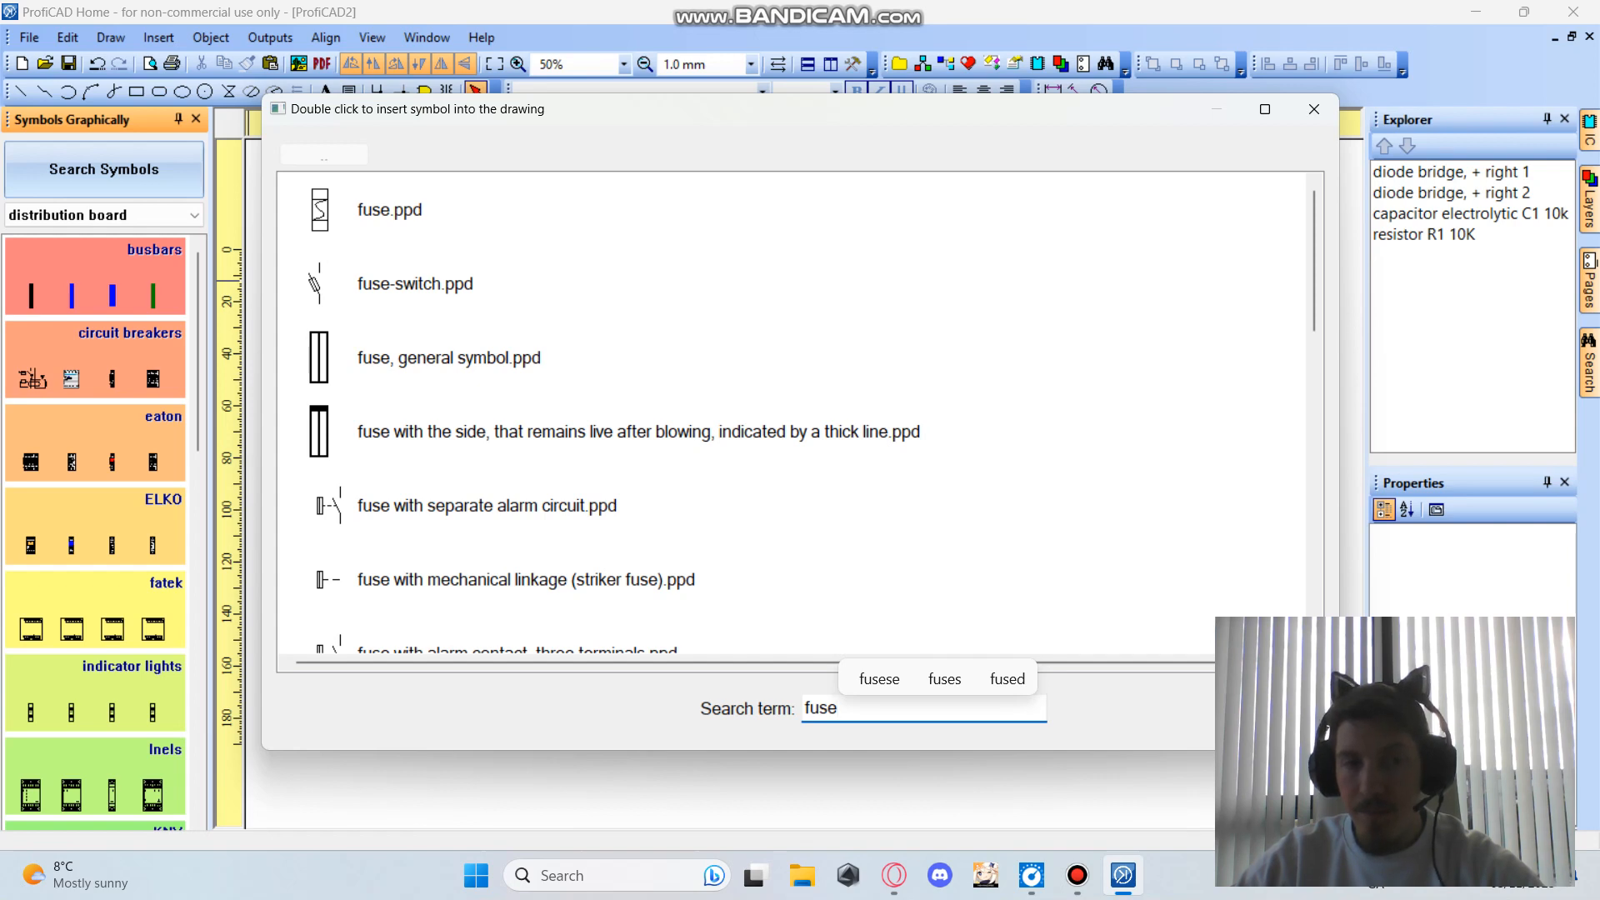
double_click(448, 357)
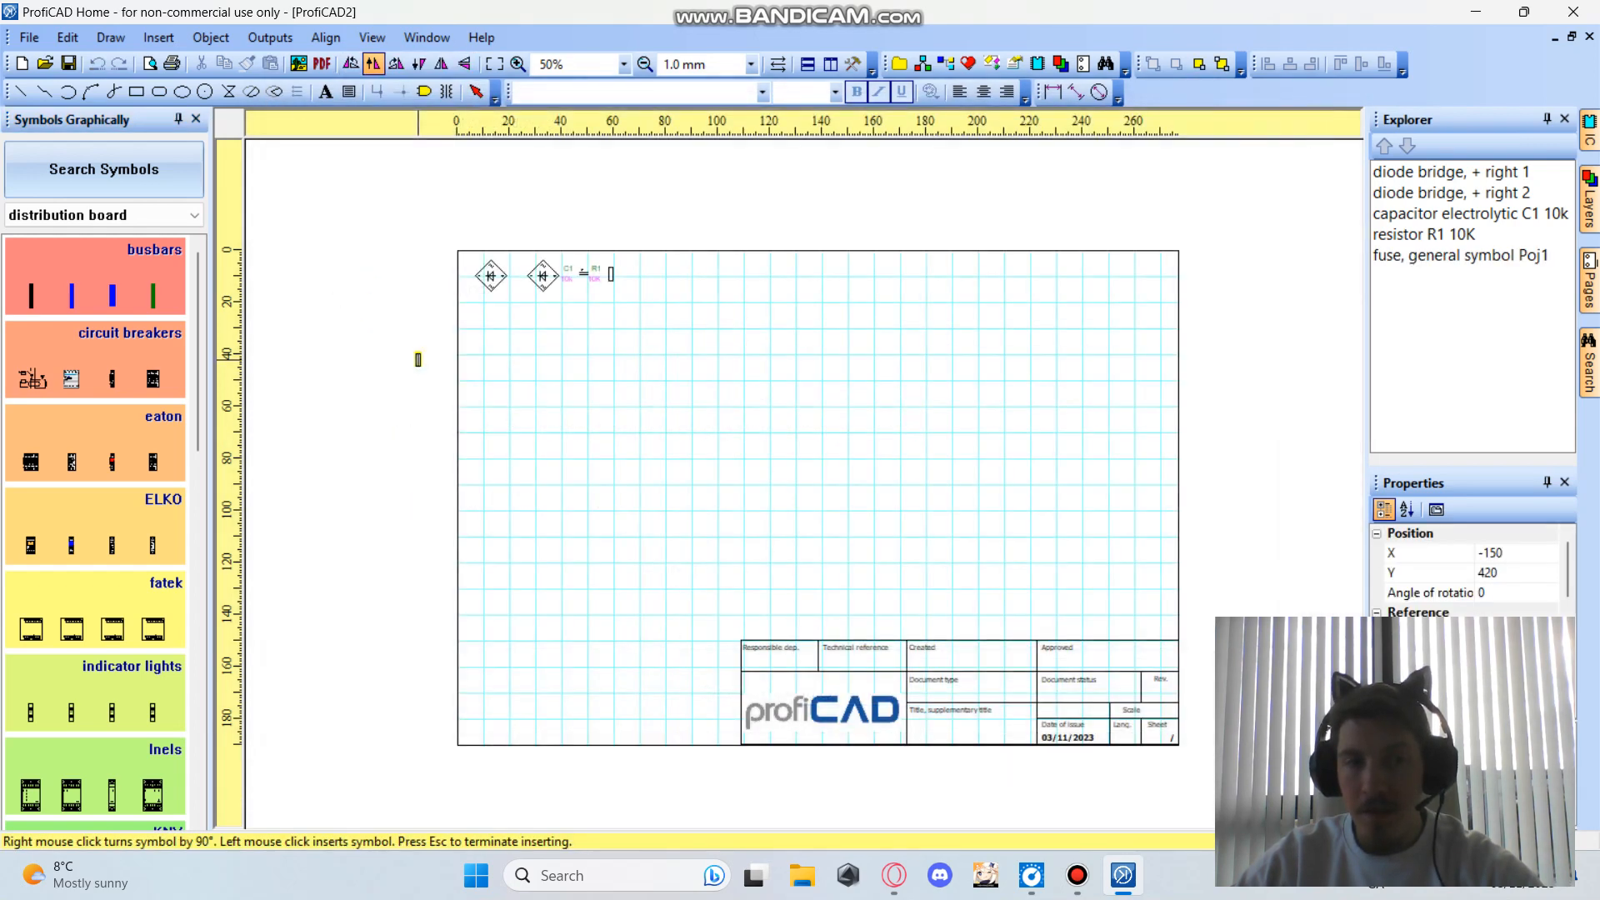
left_click(632, 276)
left_click(632, 276)
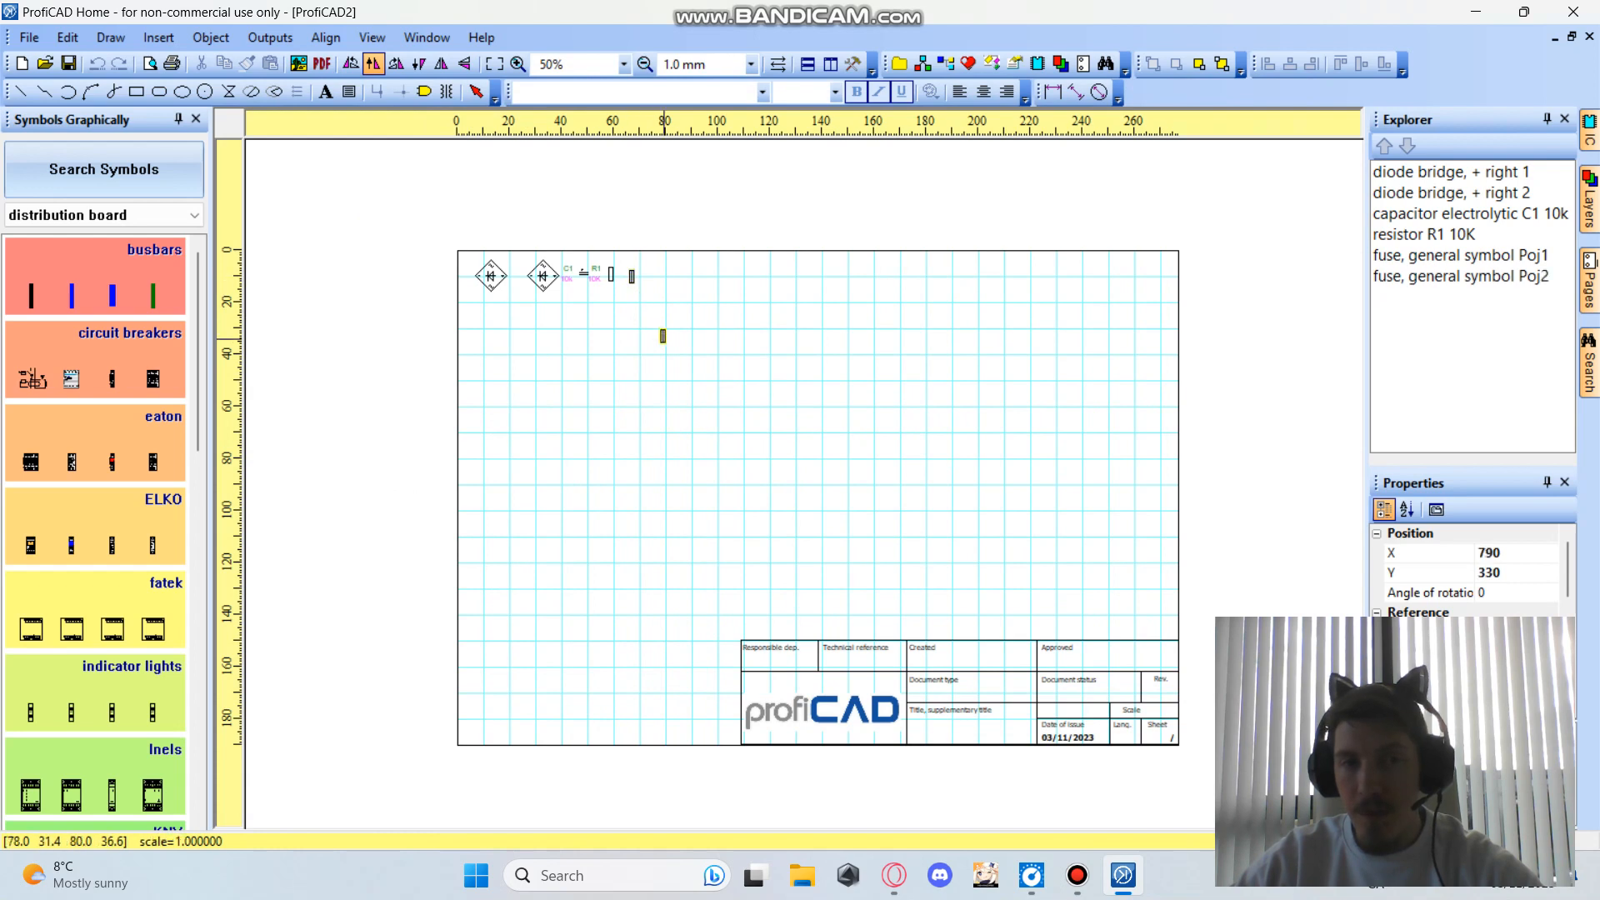
key("Escape")
scroll(668, 415, "up", 1)
scroll(667, 415, "up", 6)
scroll(485, 340, "down", 7)
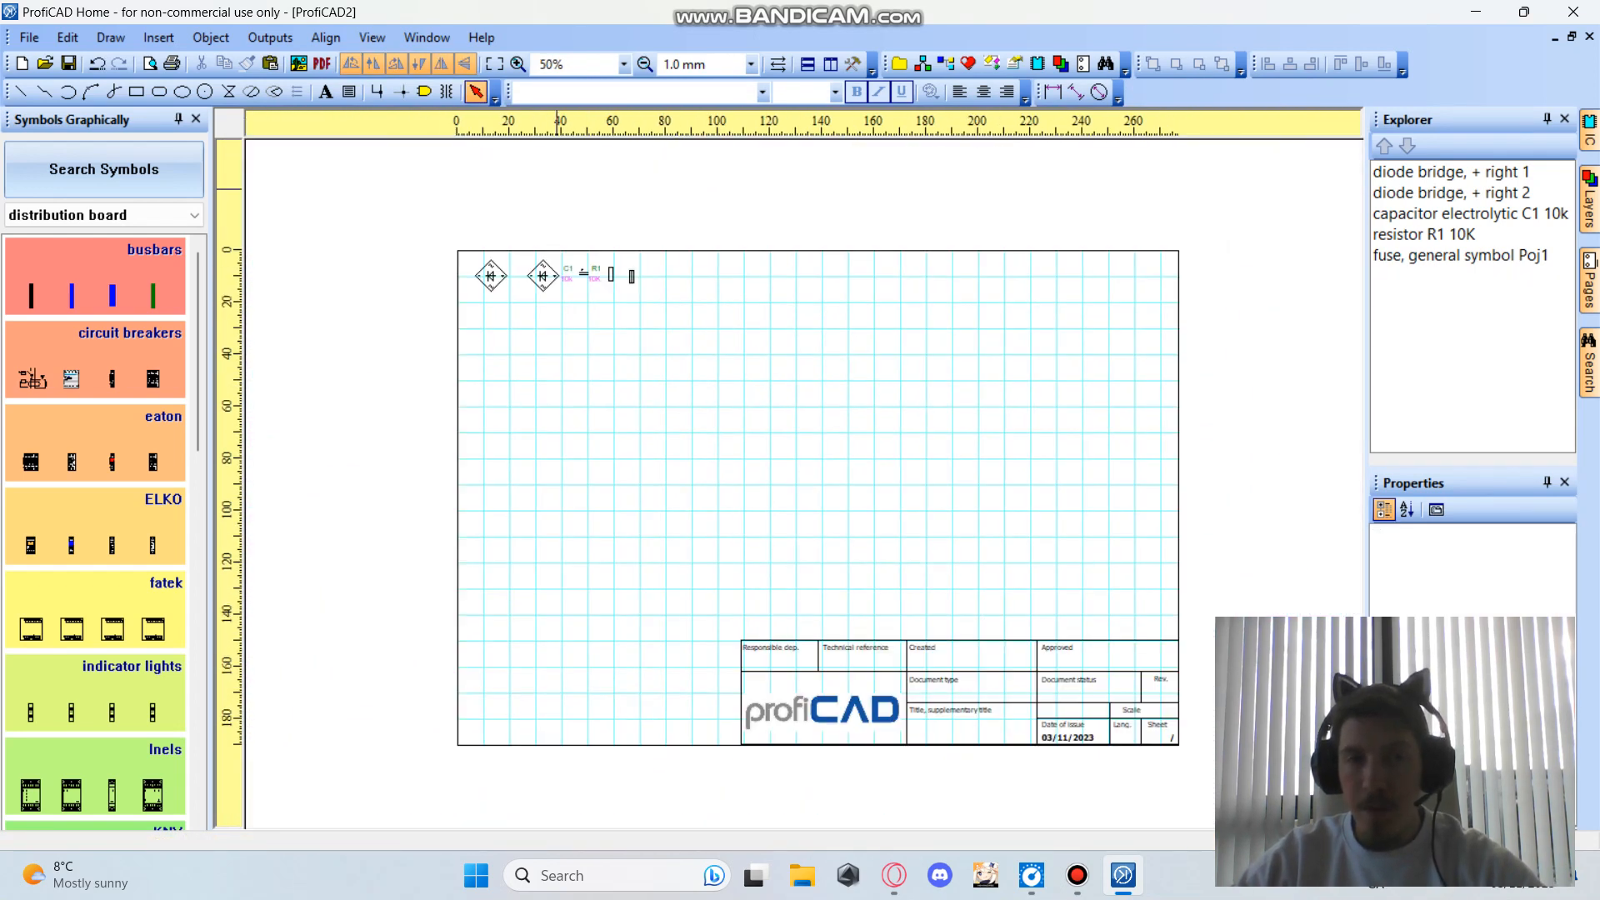
scroll(702, 440, "up", 2)
scroll(702, 440, "down", 2)
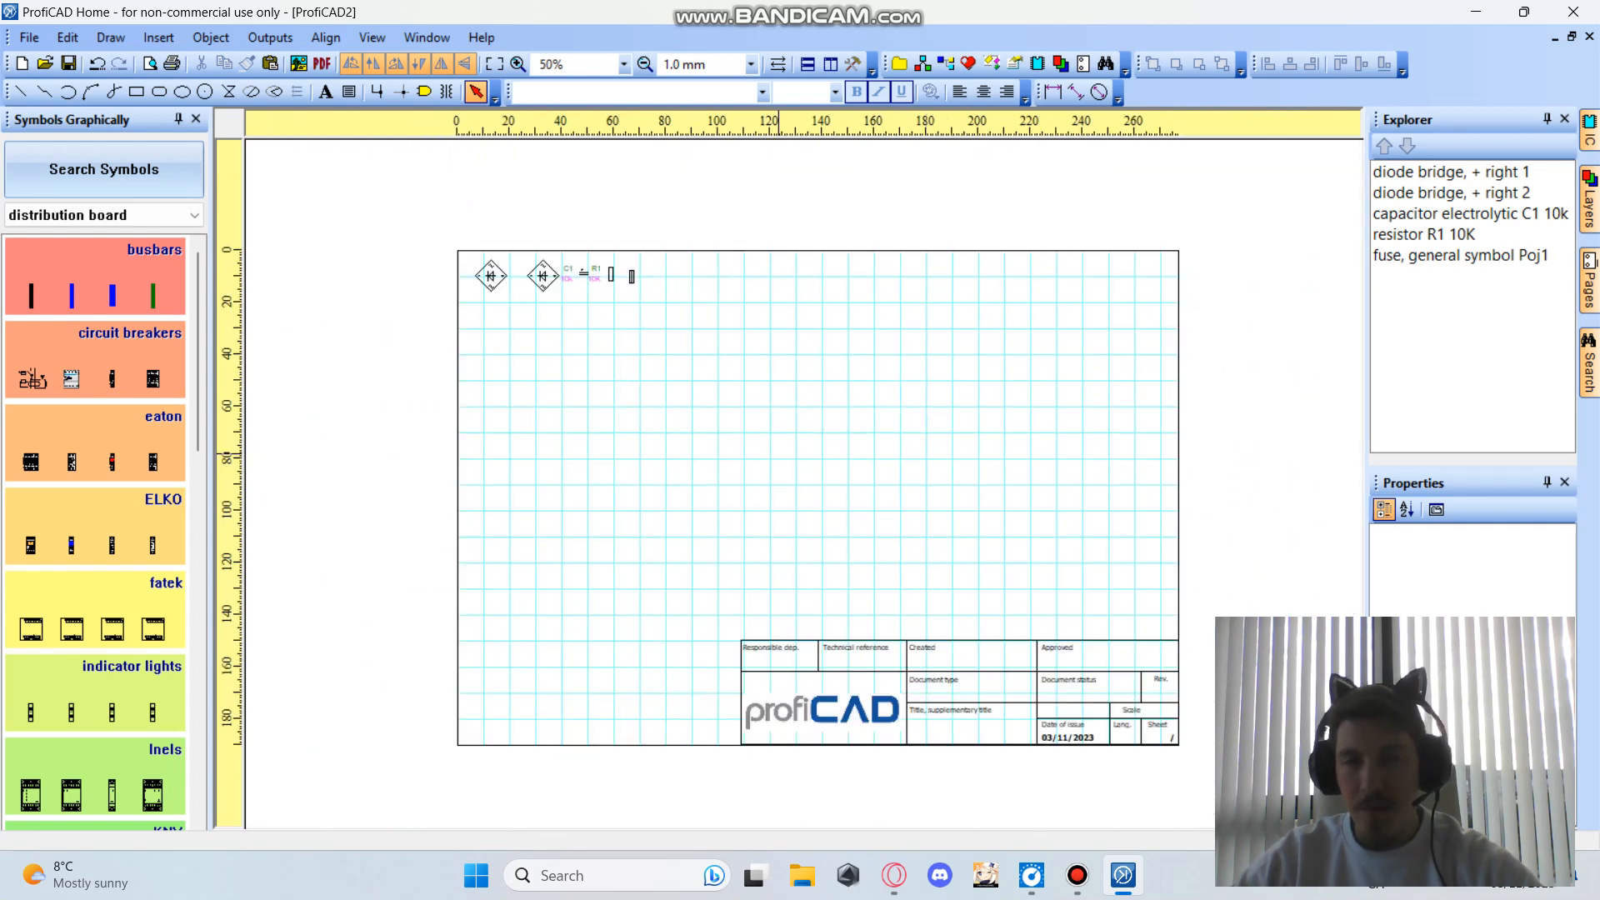
scroll(778, 457, "up", 1)
scroll(762, 444, "down", 1)
scroll(764, 450, "up", 3)
scroll(767, 453, "down", 4)
scroll(773, 458, "up", 3)
scroll(771, 455, "down", 2)
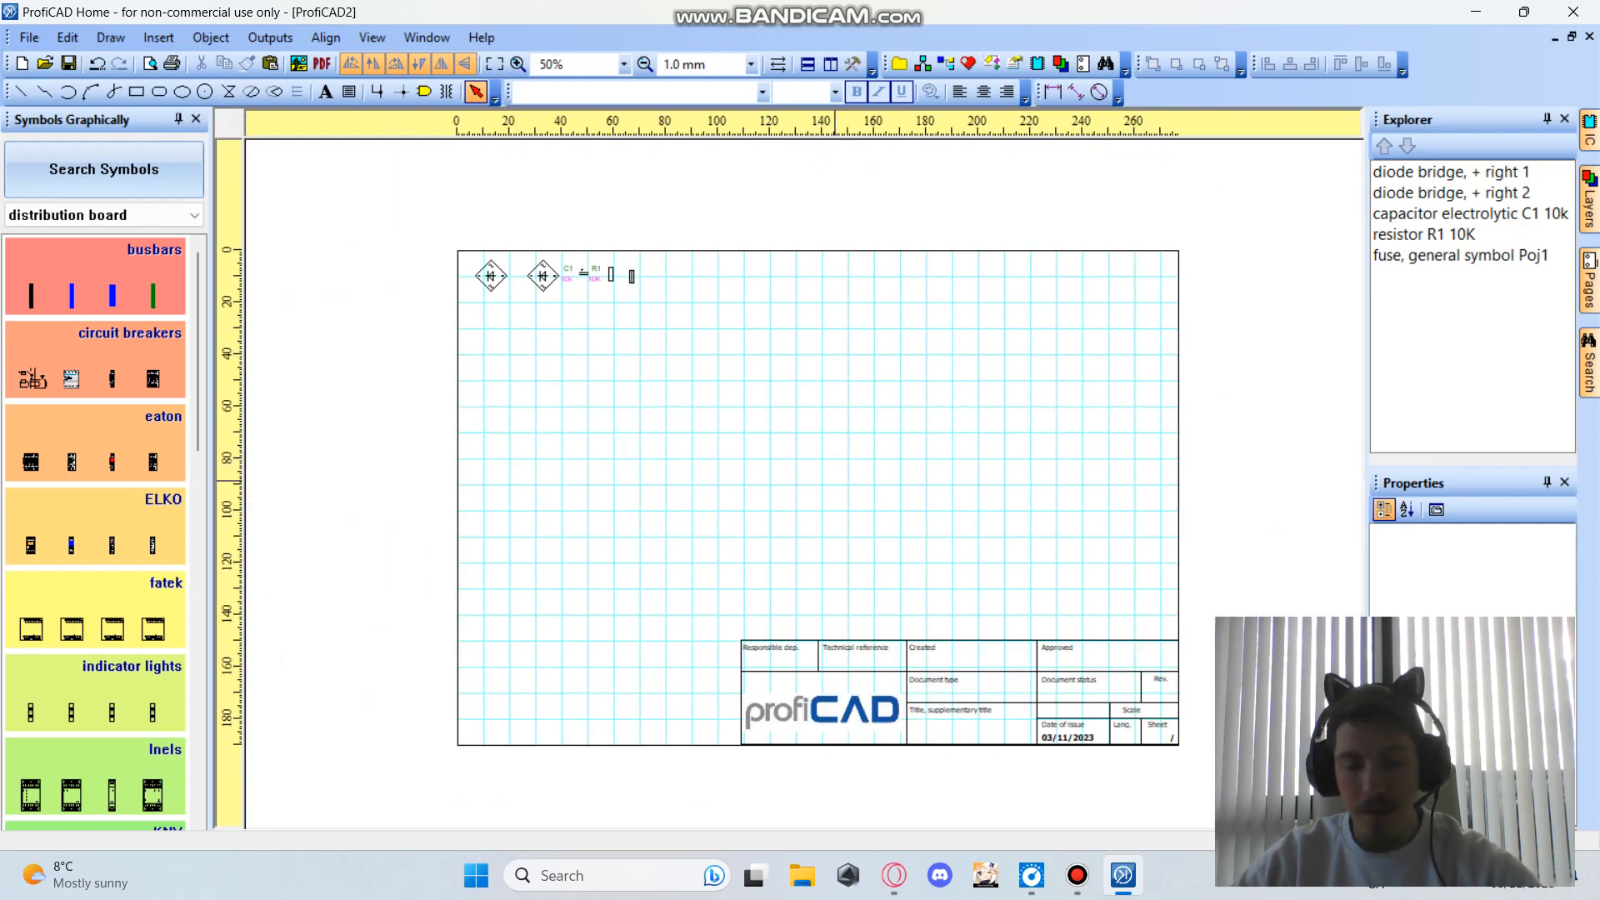
scroll(755, 437, "up", 4)
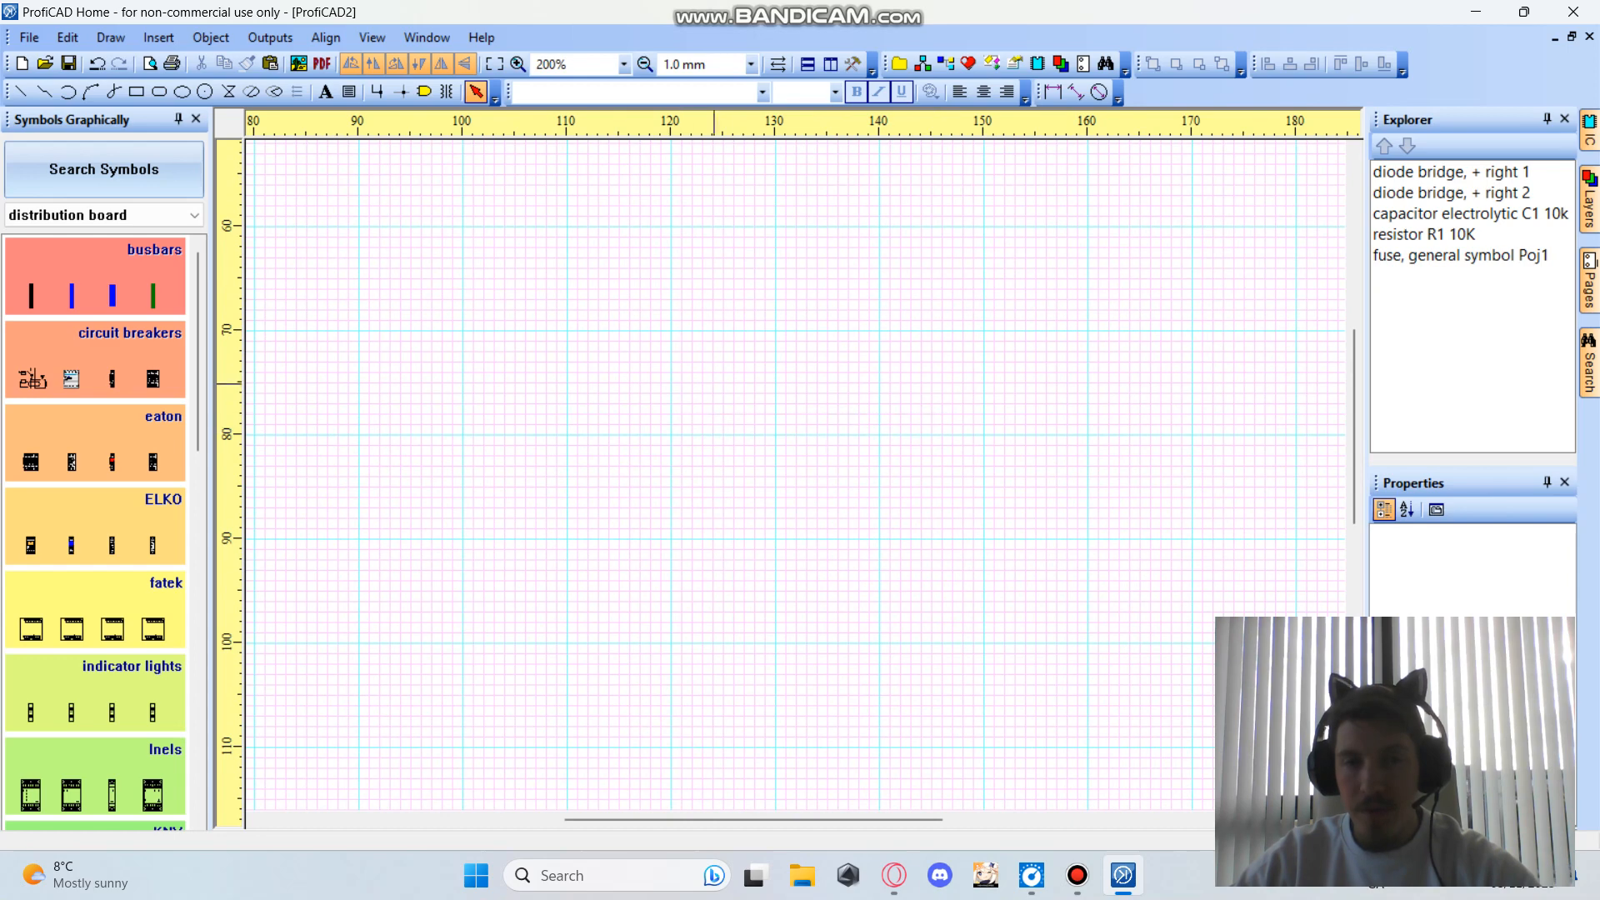
scroll(683, 425, "down", 5)
scroll(741, 363, "up", 3)
scroll(750, 442, "down", 2)
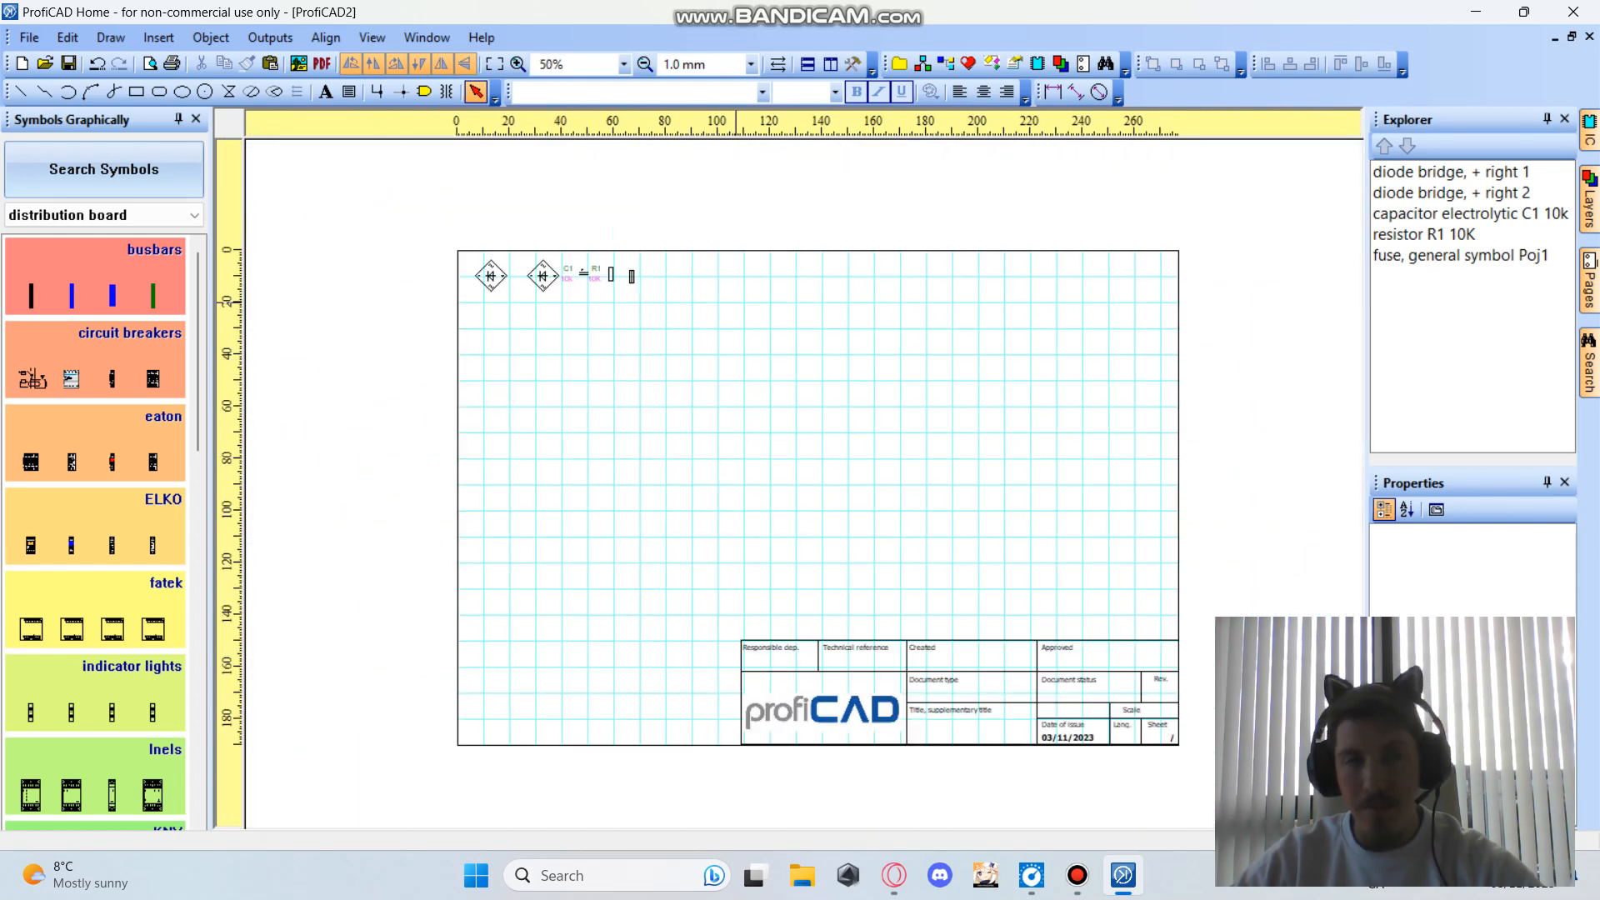
scroll(642, 400, "up", 1)
scroll(642, 400, "down", 1)
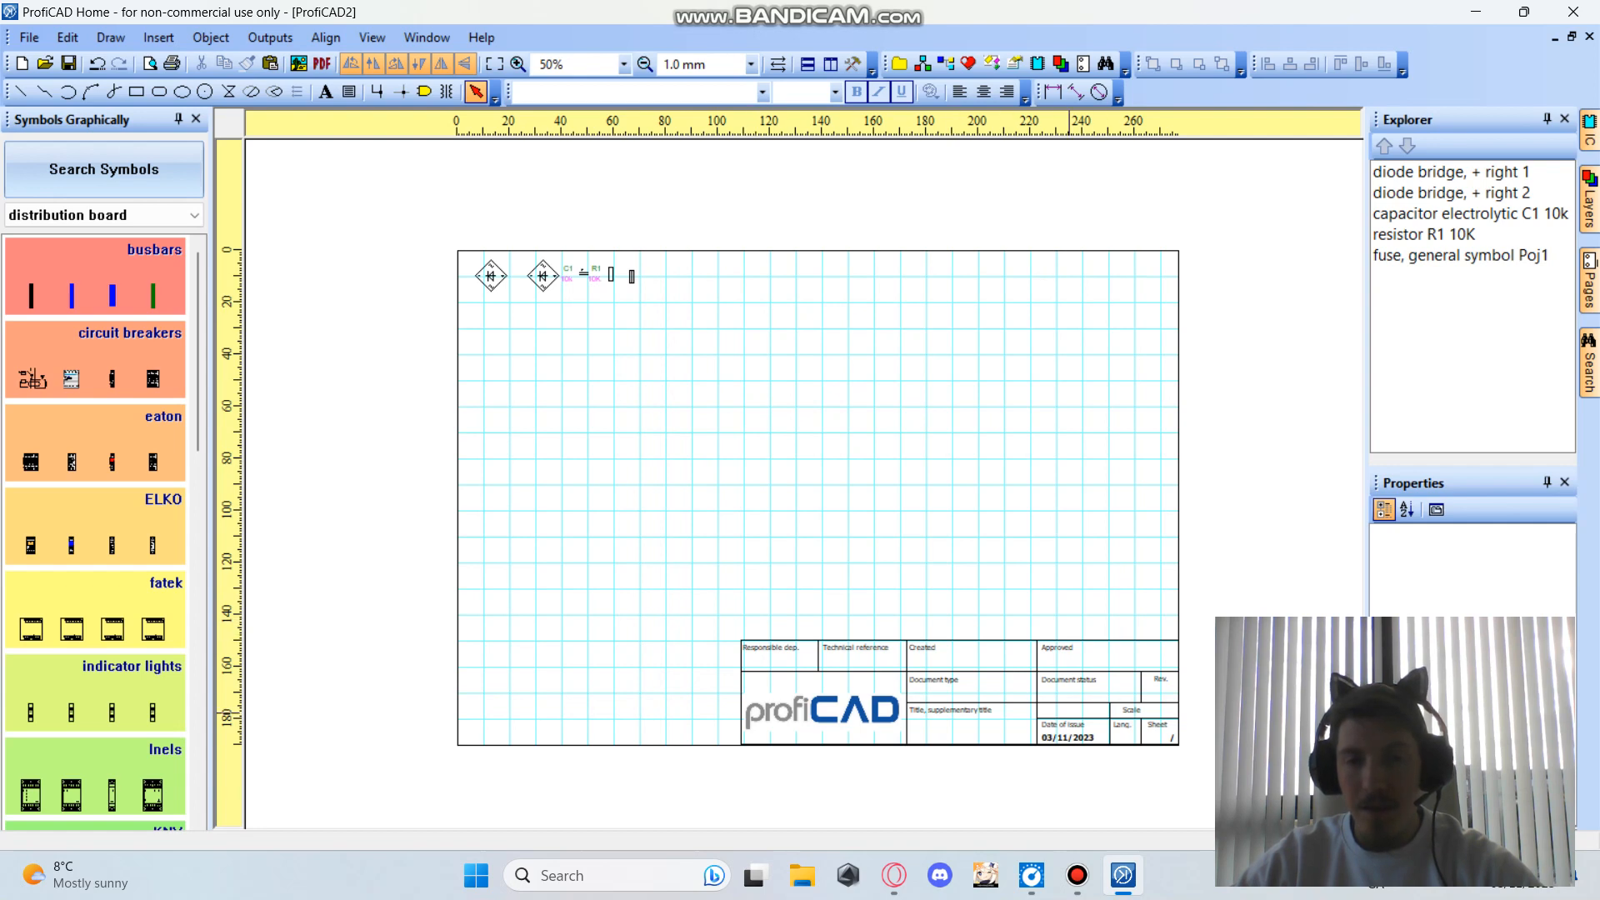
Open the page settings, view the title block options and close the dialog without changing anything.
scroll(1017, 707, "up", 2)
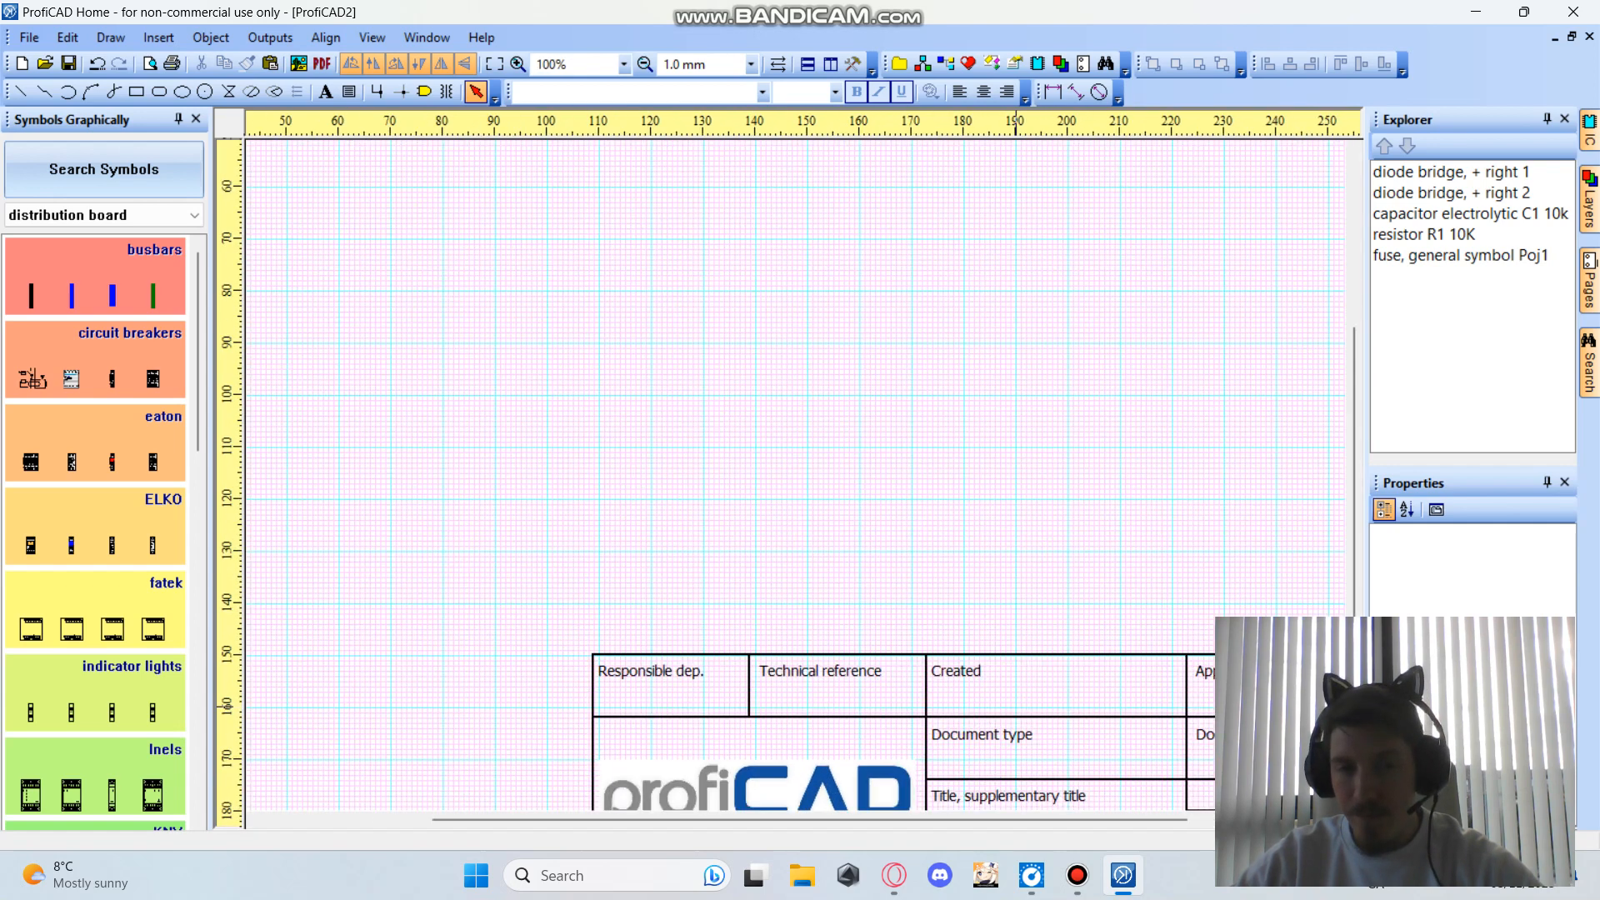
scroll(989, 706, "down", 1)
right_click(981, 744)
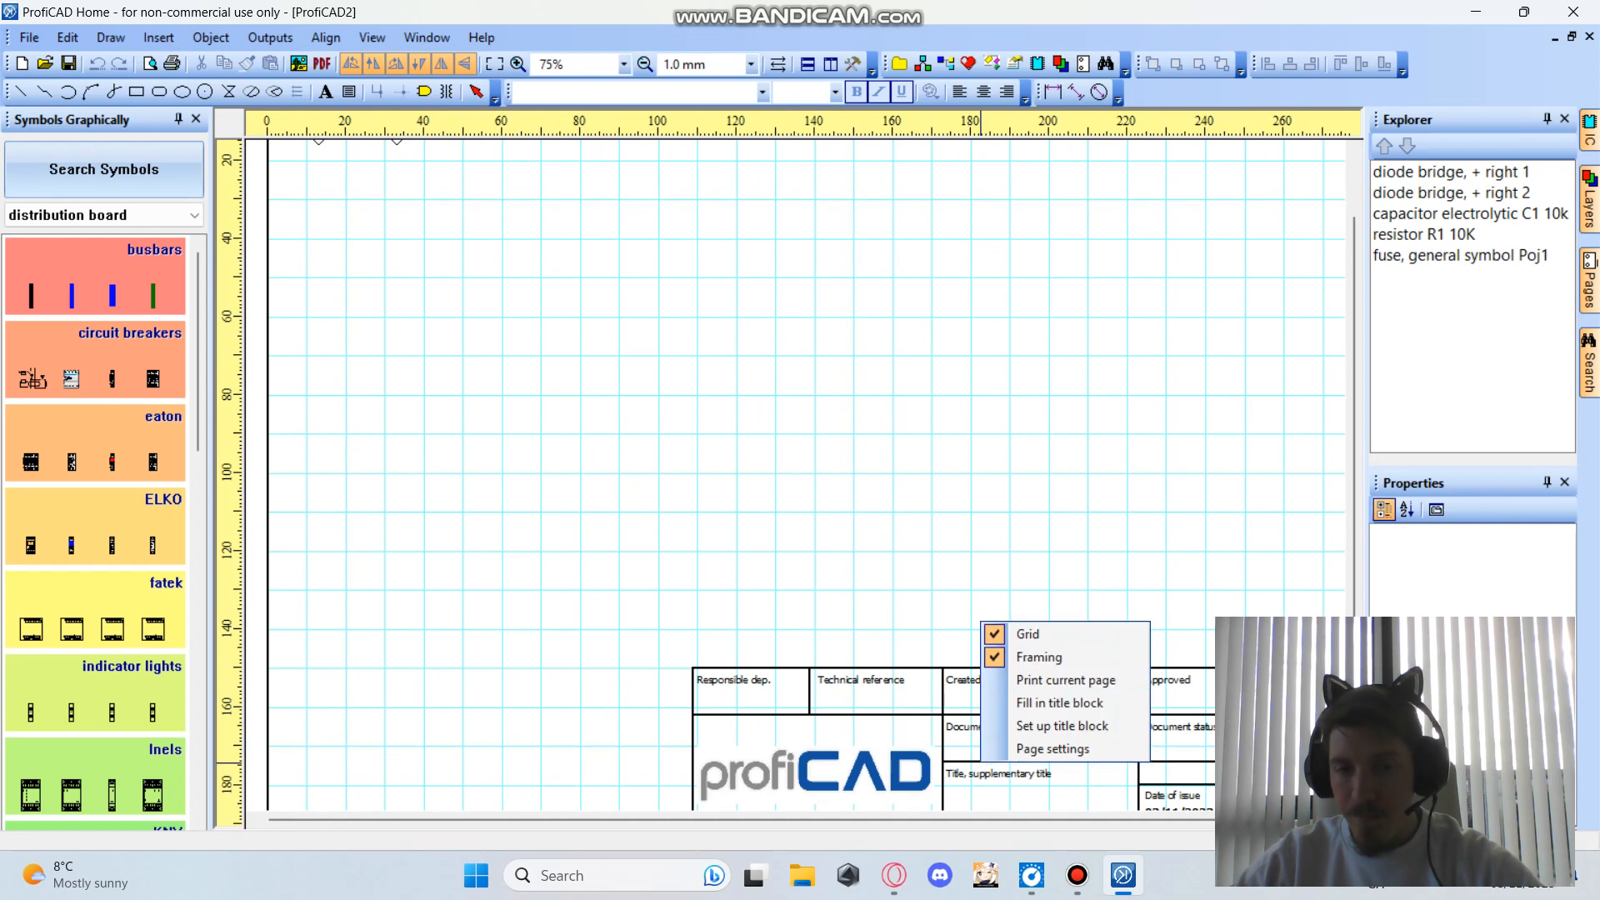
left_click(1052, 748)
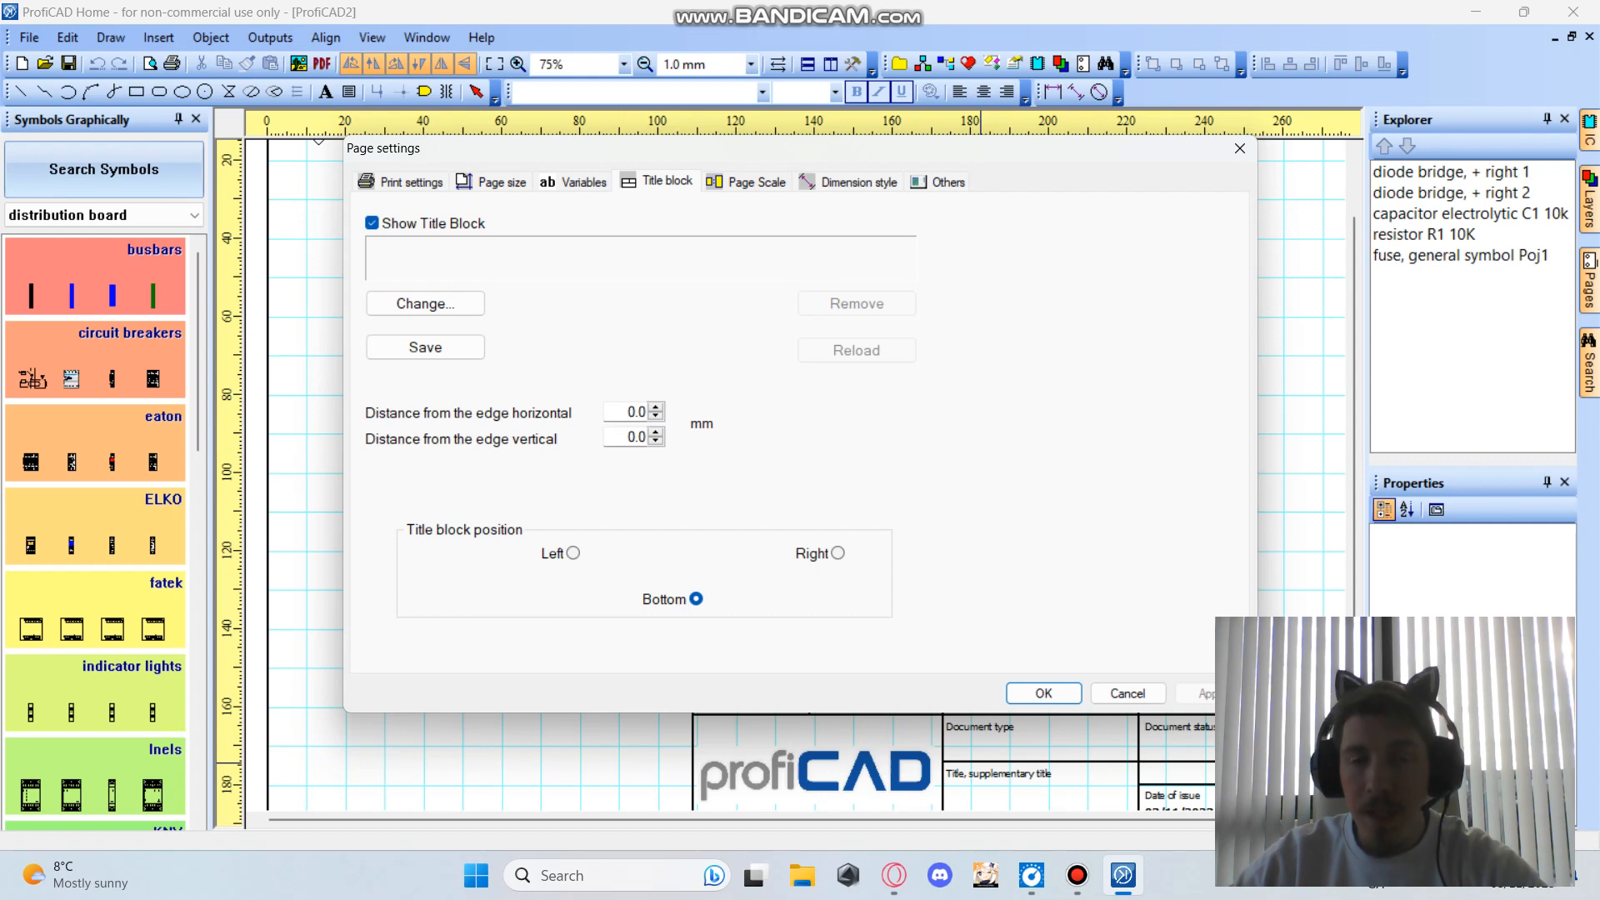
left_click(1240, 149)
Copy the second diode bridge in the sheet's upper-left corner.
scroll(911, 639, "down", 2)
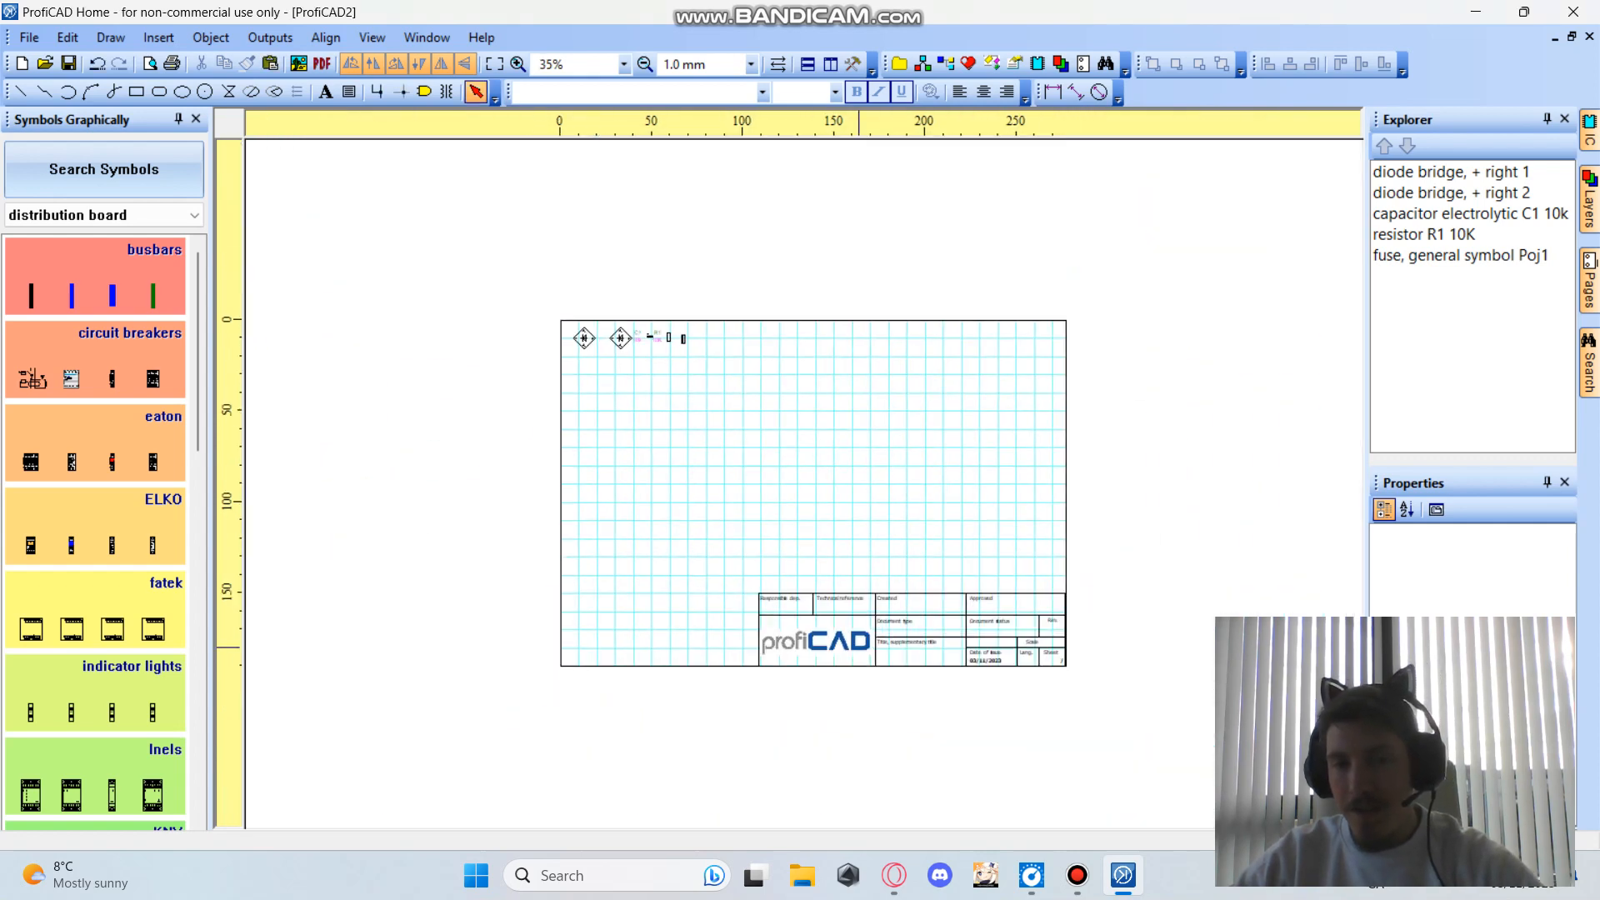
scroll(600, 464, "up", 3)
scroll(600, 450, "down", 3)
scroll(600, 438, "up", 1)
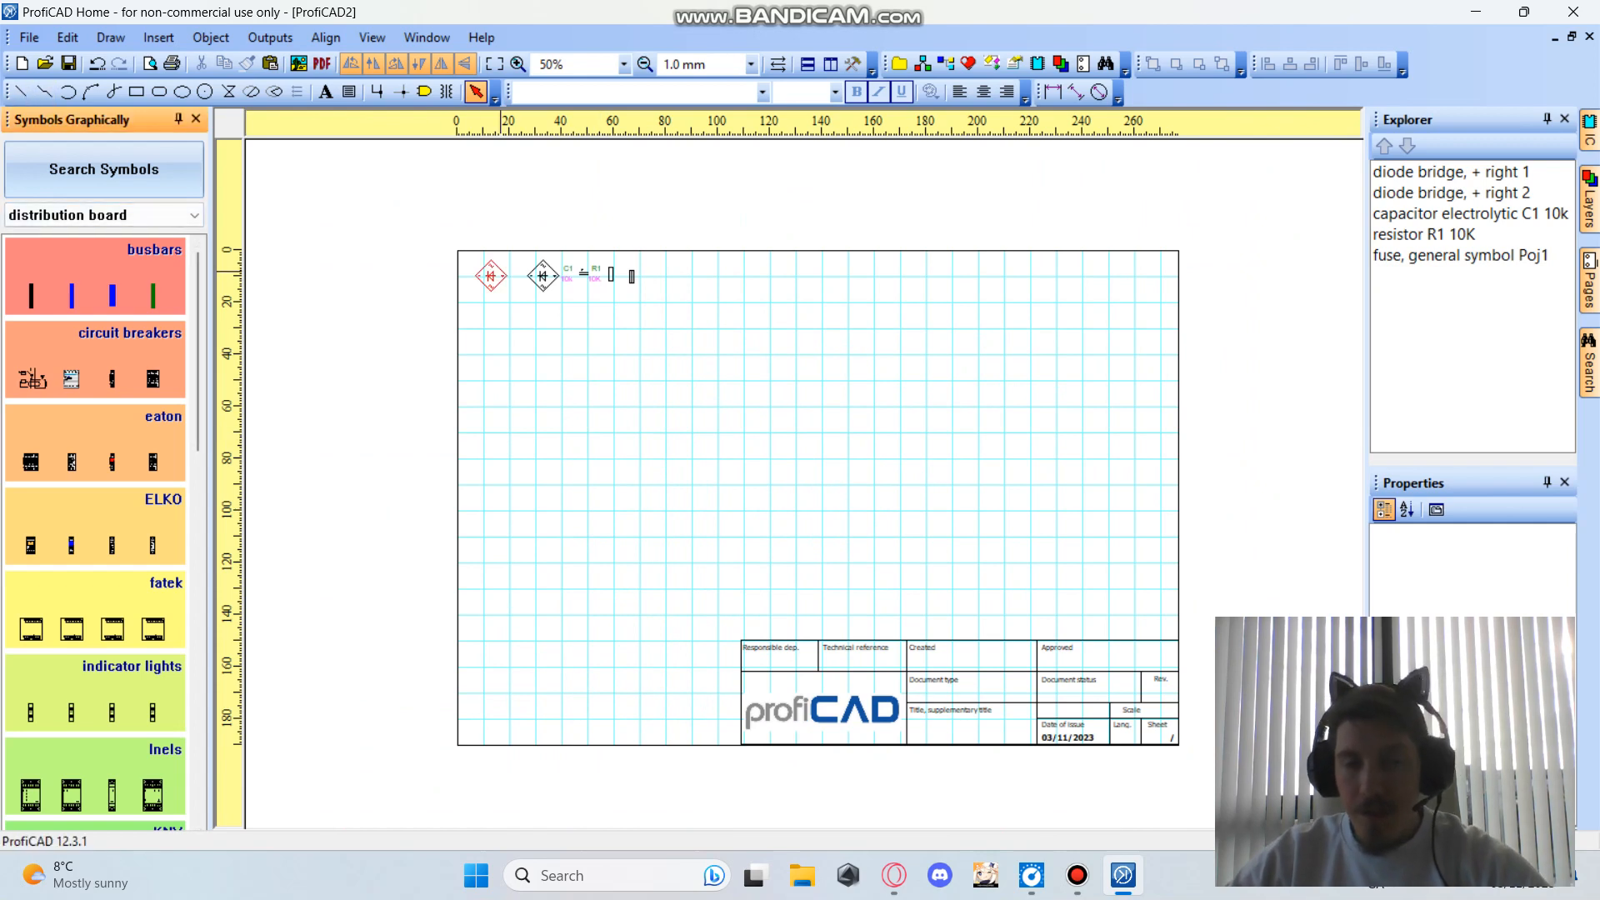
scroll(491, 275, "up", 1)
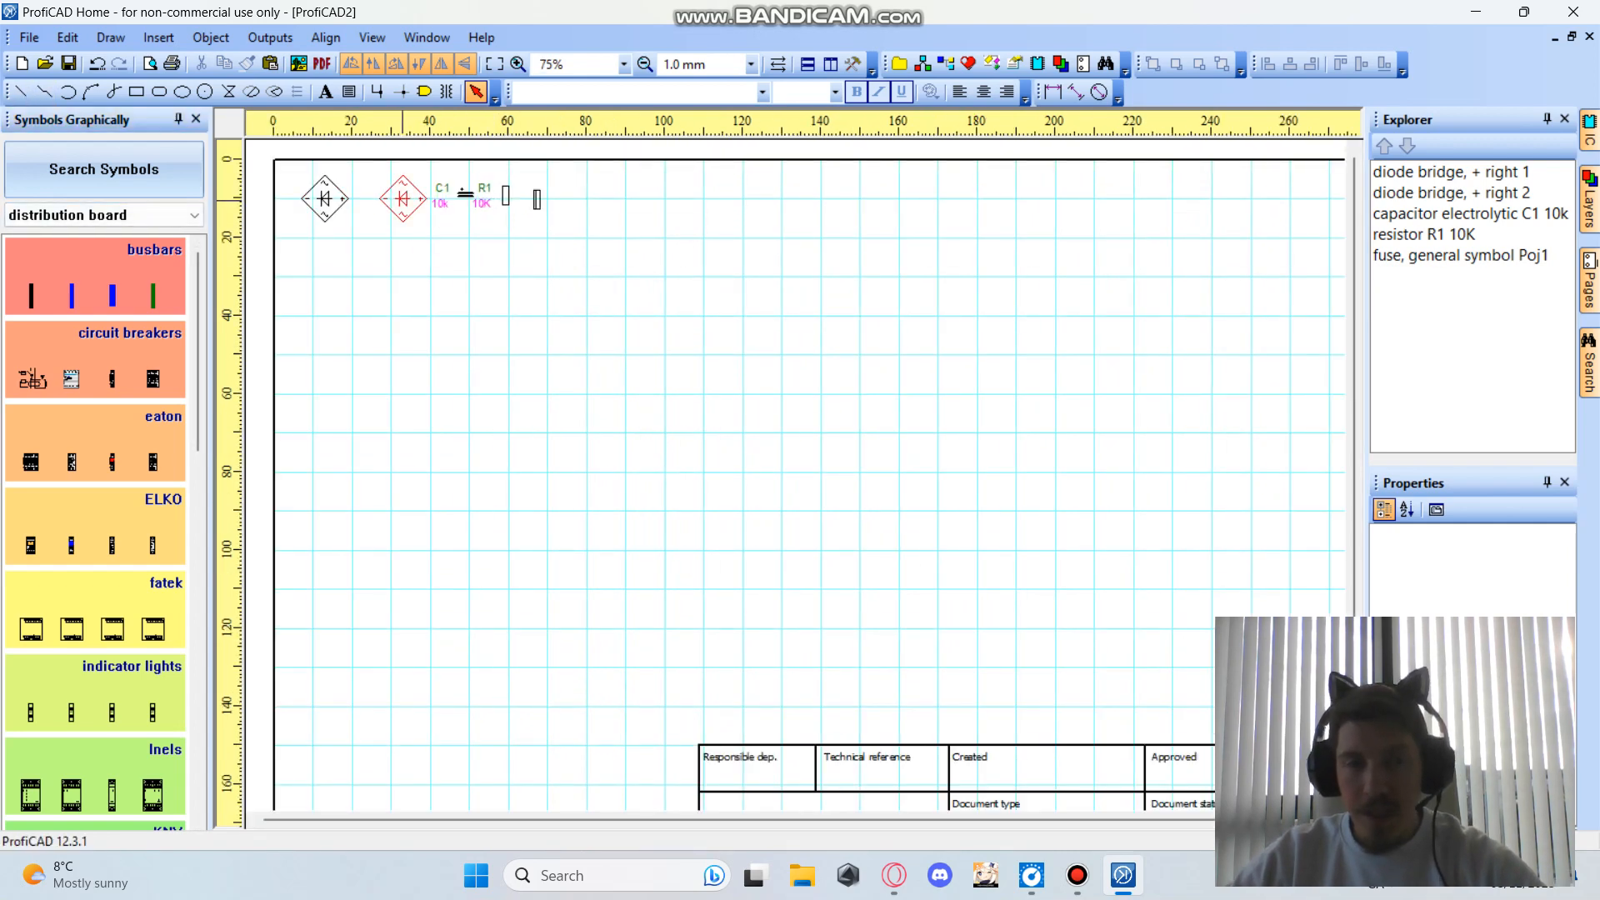
scroll(402, 198, "down", 1)
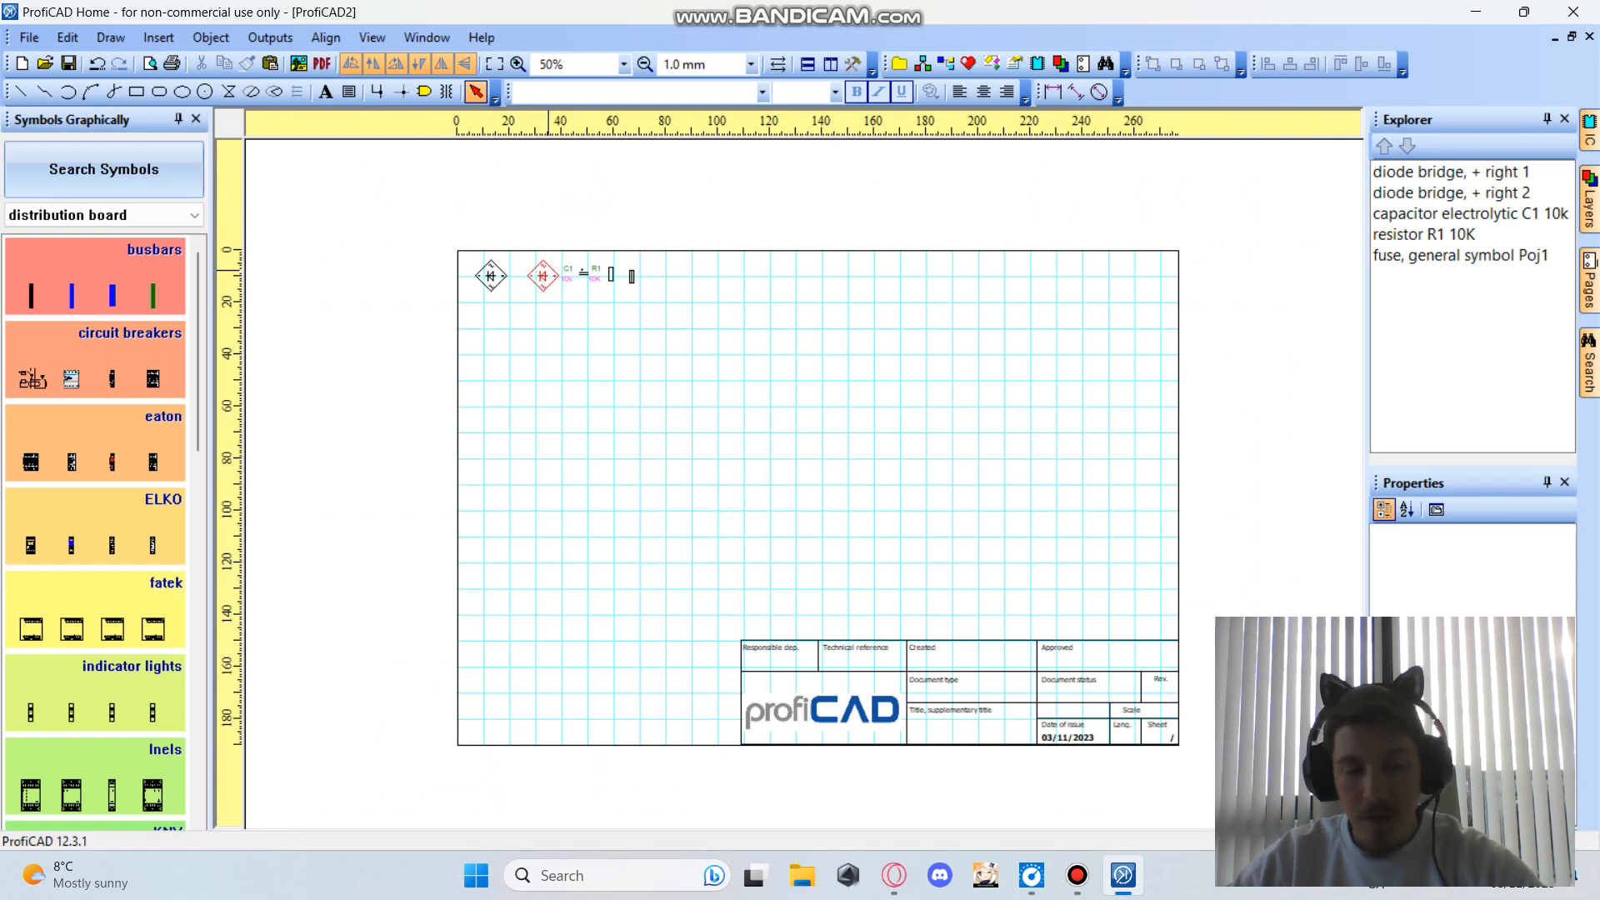
left_click(542, 275)
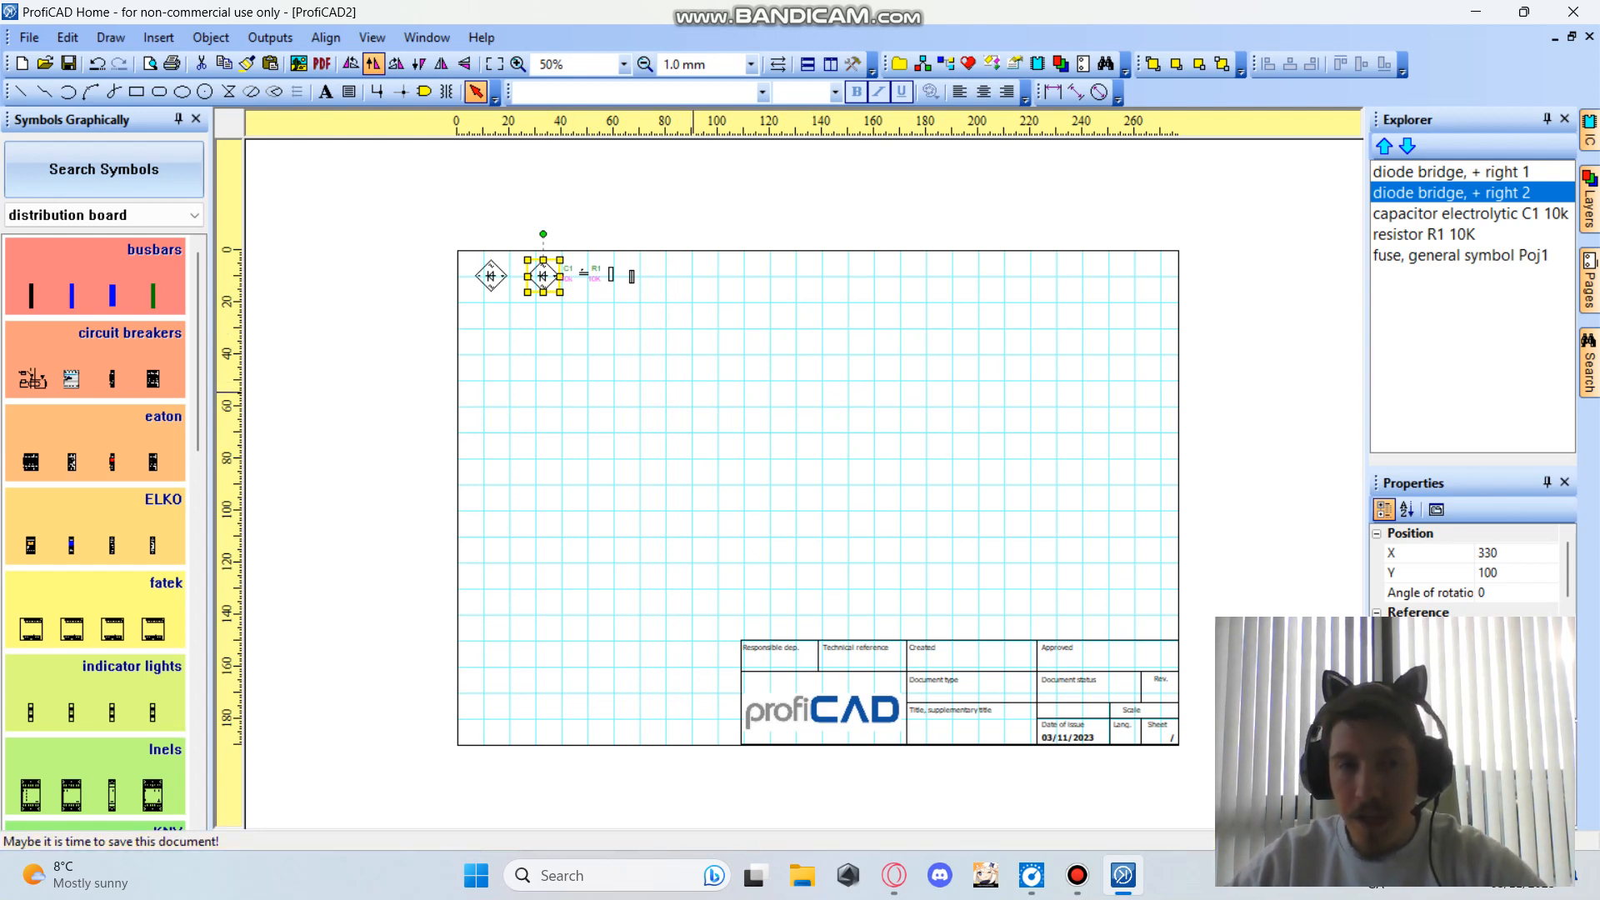
Paste several copies of the diode bridge spread across the middle of the sheet.
key("ctrl+v")
left_click(879, 430)
key("ctrl+v")
left_click(712, 416)
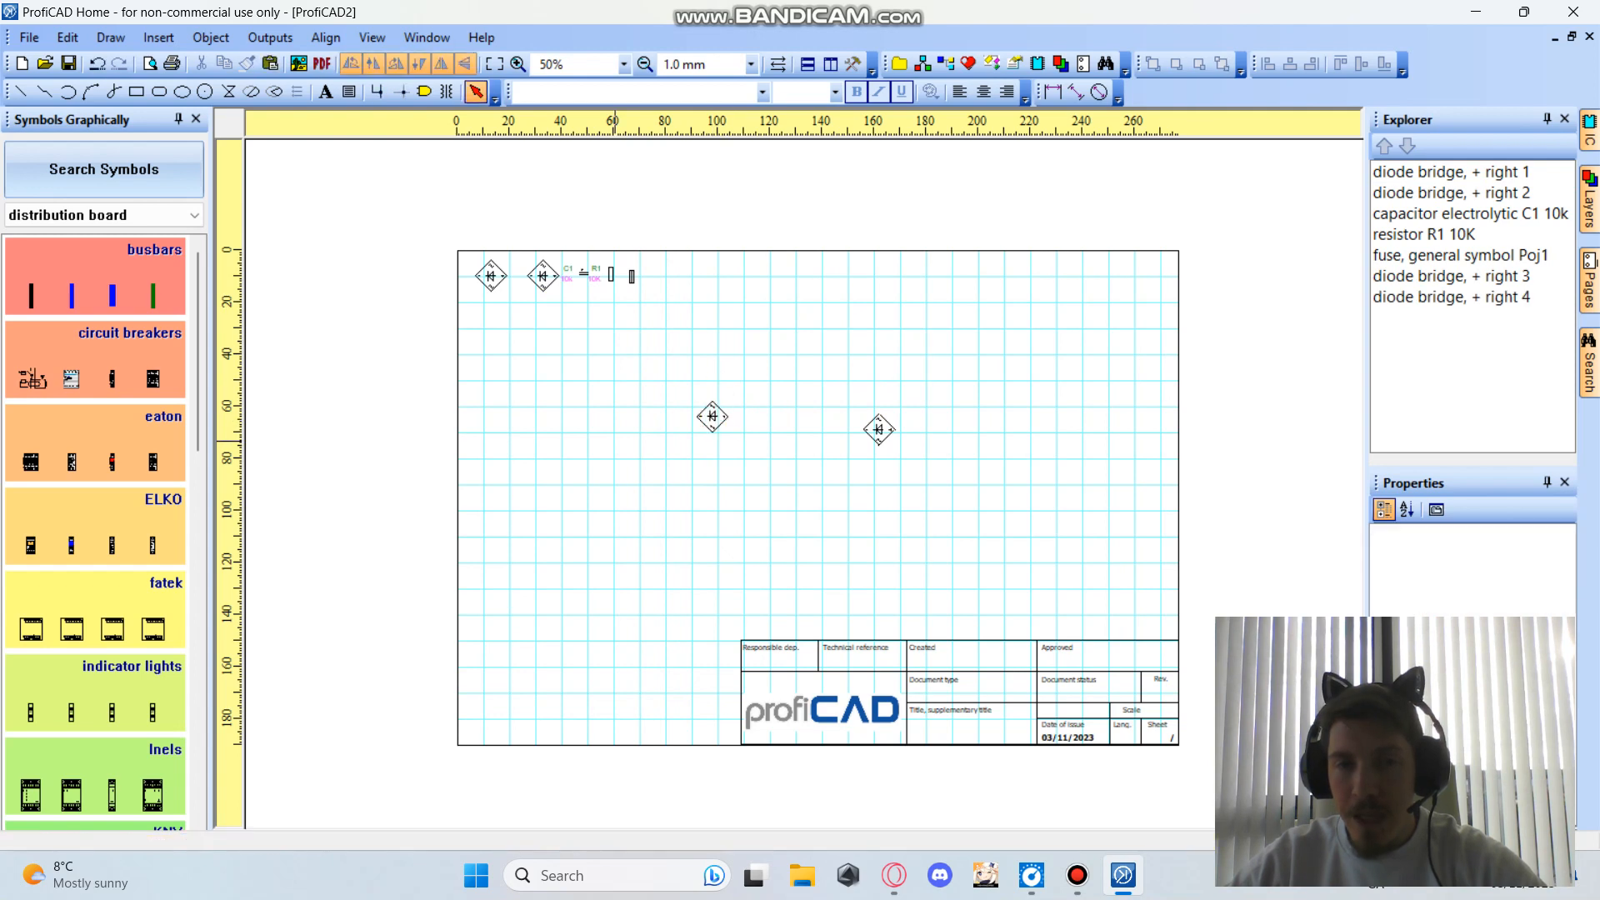
key("ctrl+v")
left_click(613, 500)
key("ctrl+v")
left_click(775, 533)
Undo the pasted diode bridge copies in the middle of the sheet.
key("ctrl+z")
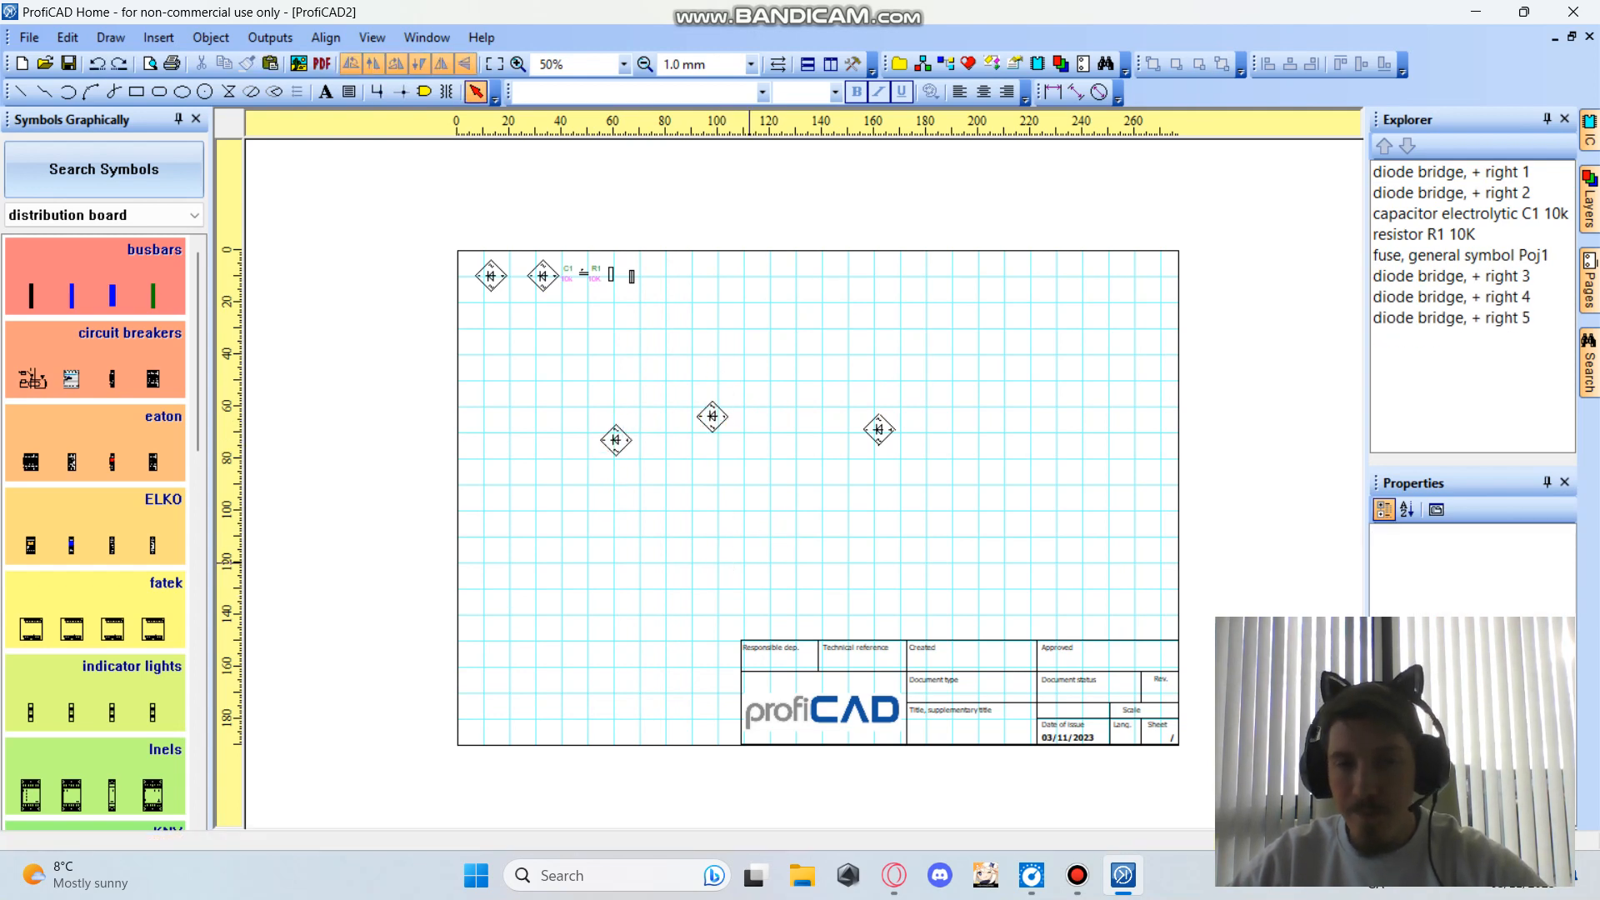
key("ctrl+z")
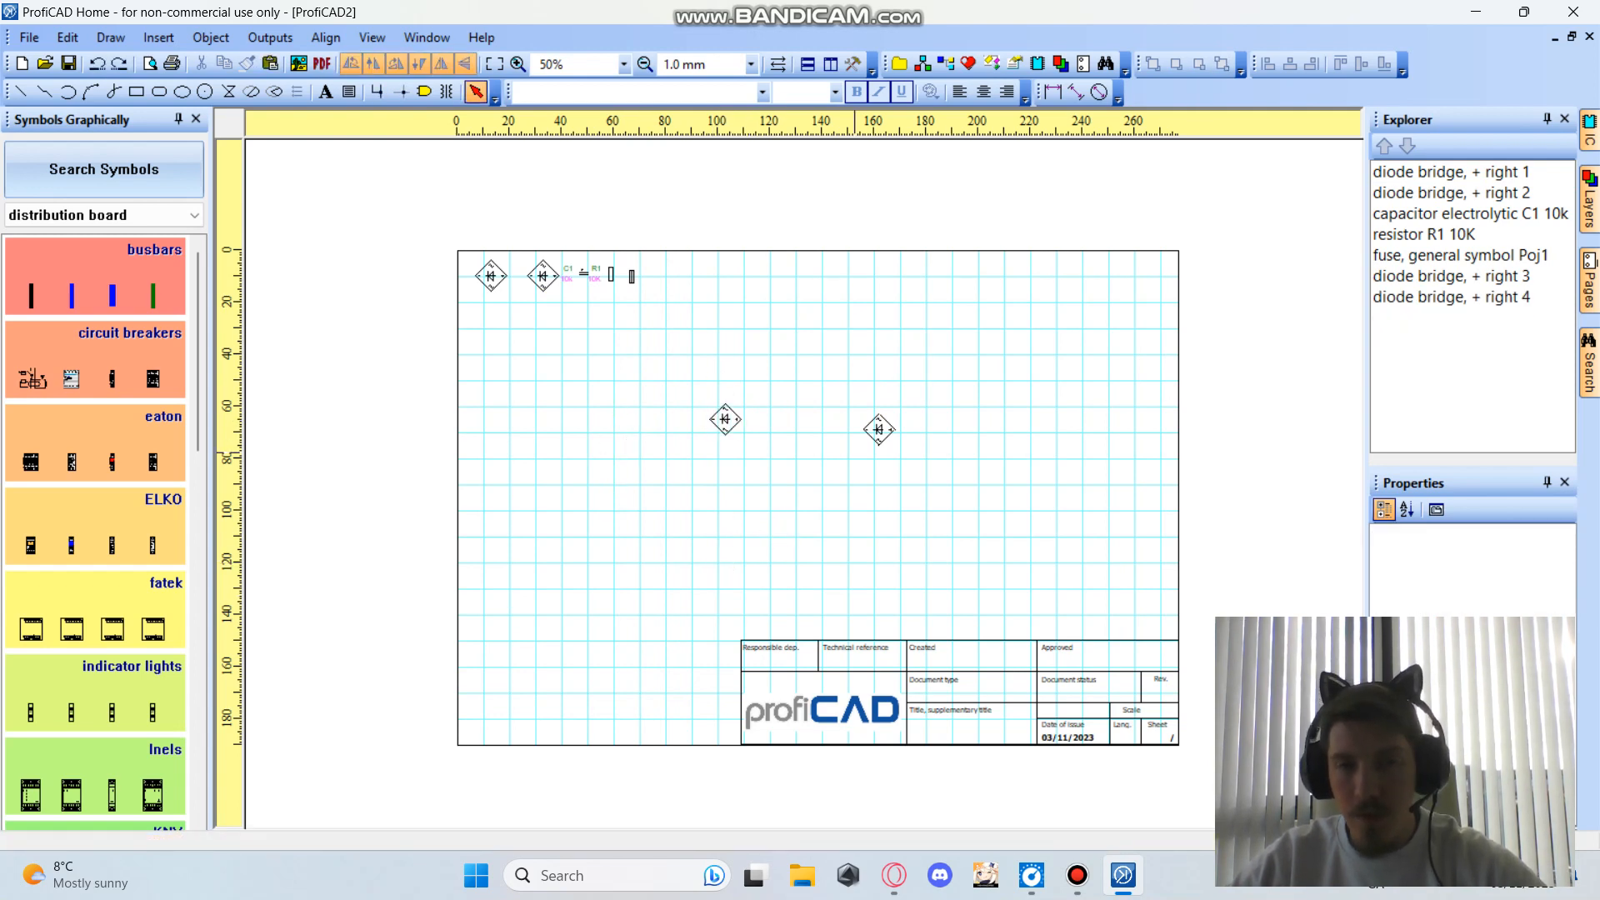
key("ctrl+z")
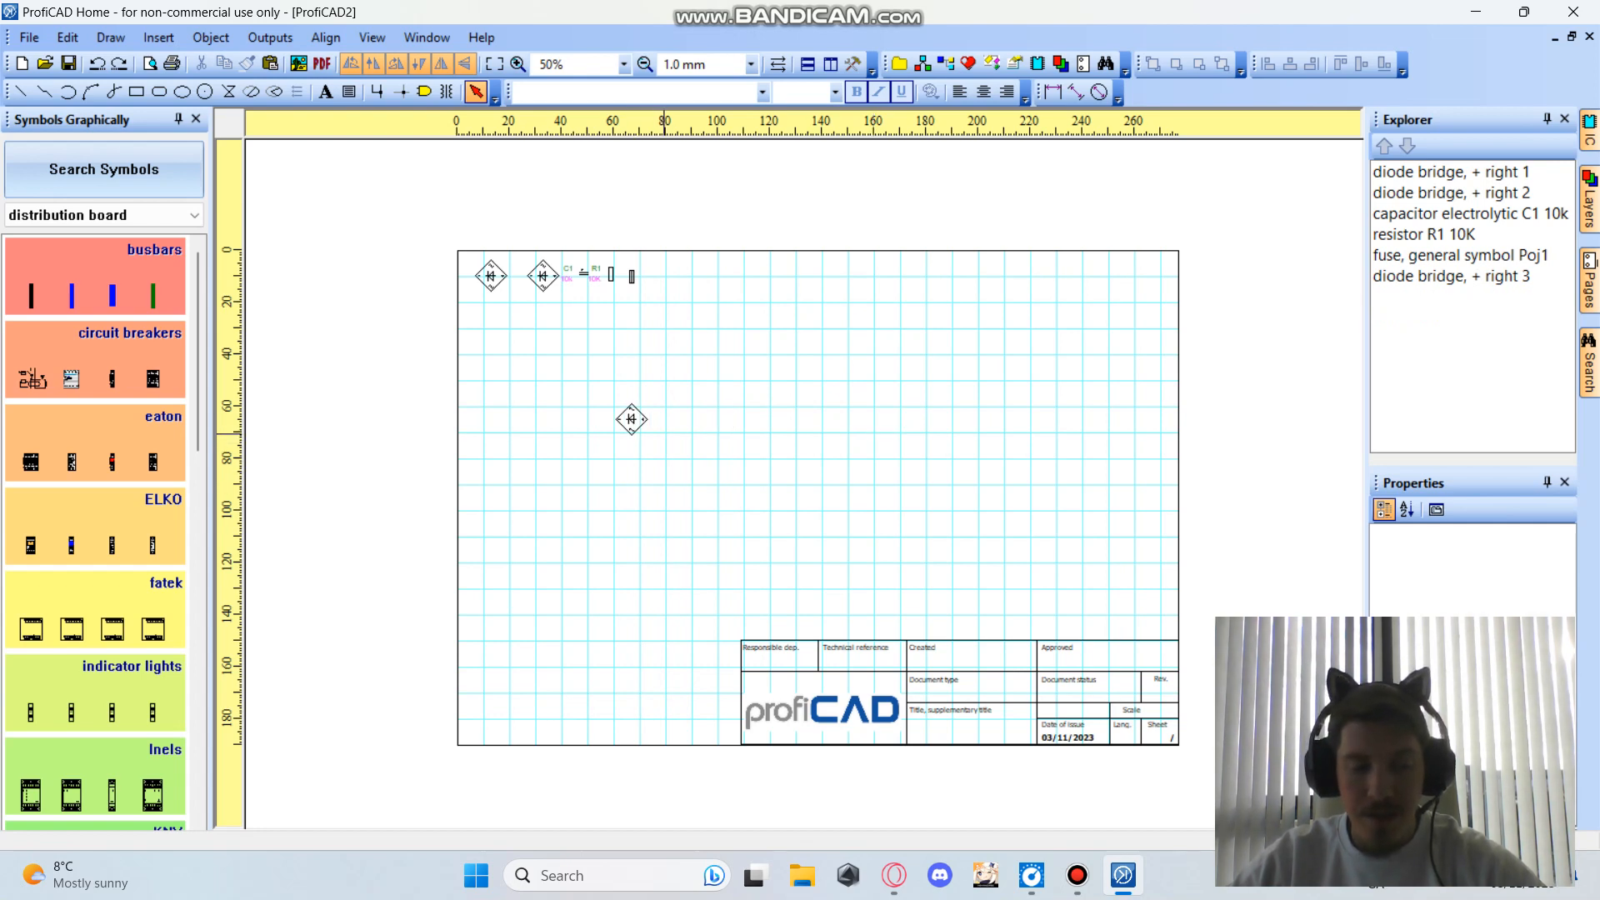
key("ctrl+z")
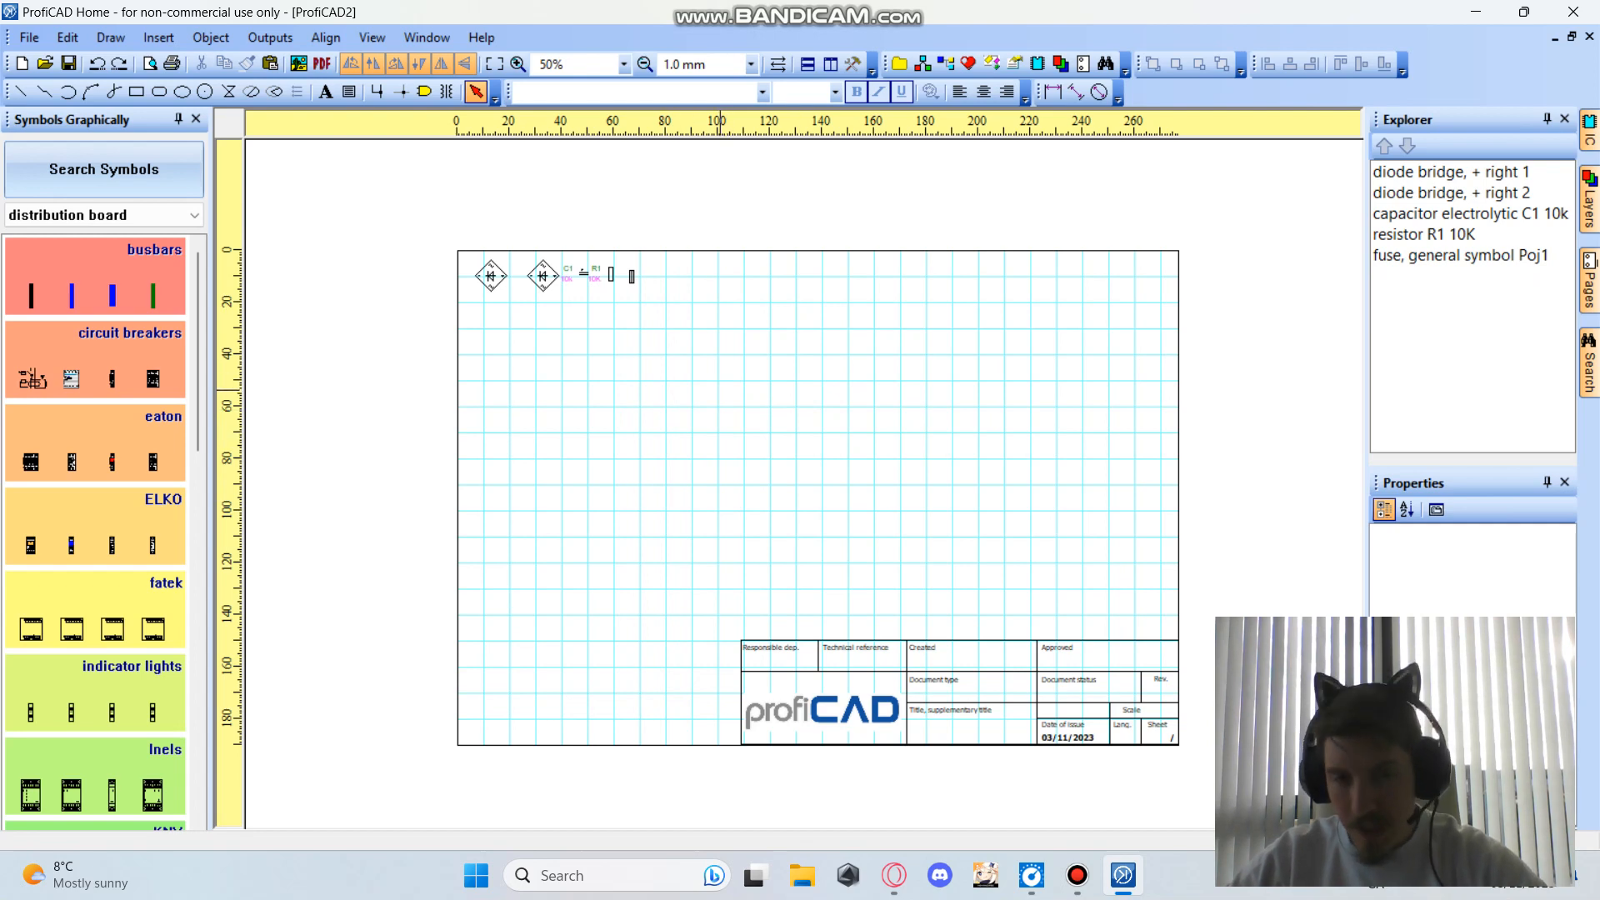
Paste two copies of the diode bridge left of the sheet's centre, one above the other about 52 mm apart.
key("ctrl+v")
mouse_move(721, 387)
left_mouse_down()
mouse_move(717, 358)
mouse_move(705, 415)
mouse_move(712, 401)
left_mouse_up()
key("Escape")
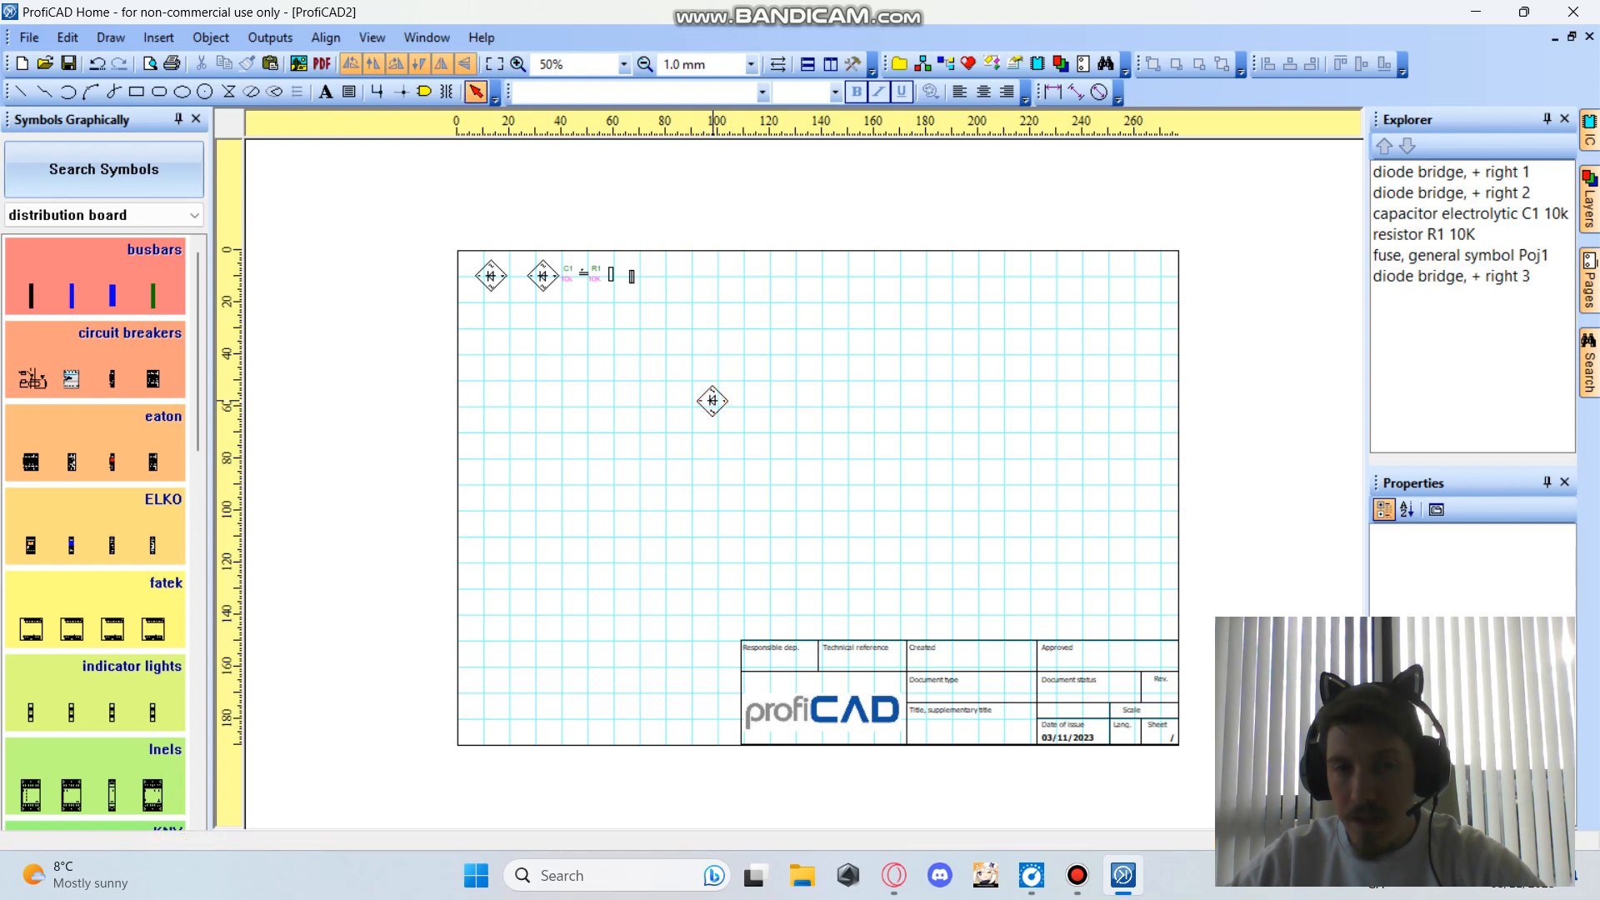
key("ctrl+v")
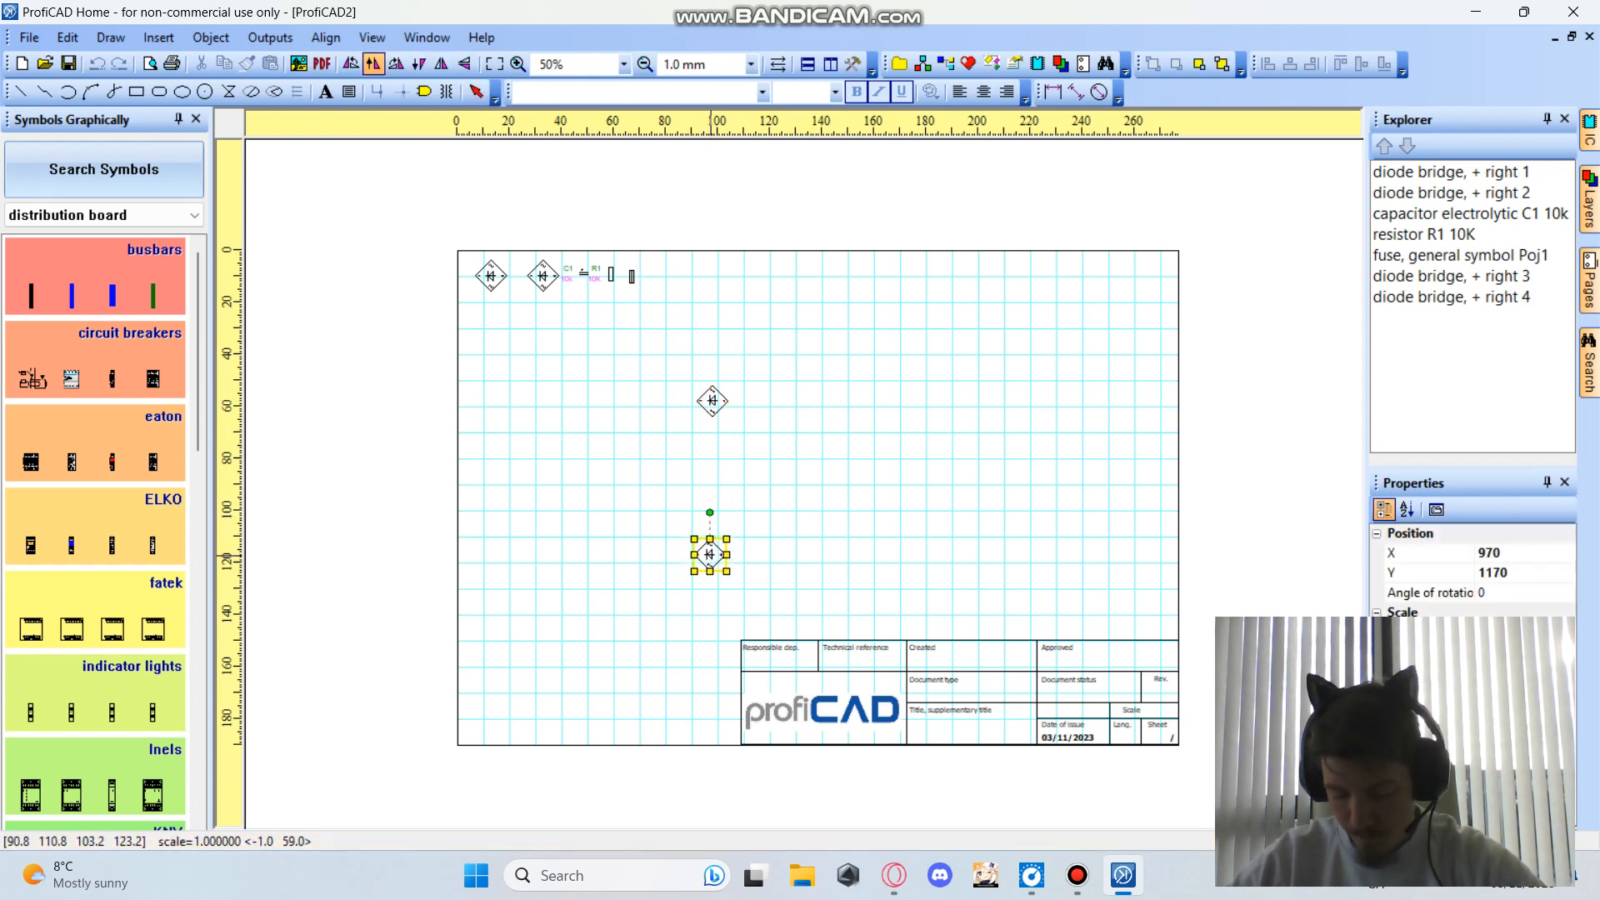
left_click(711, 535)
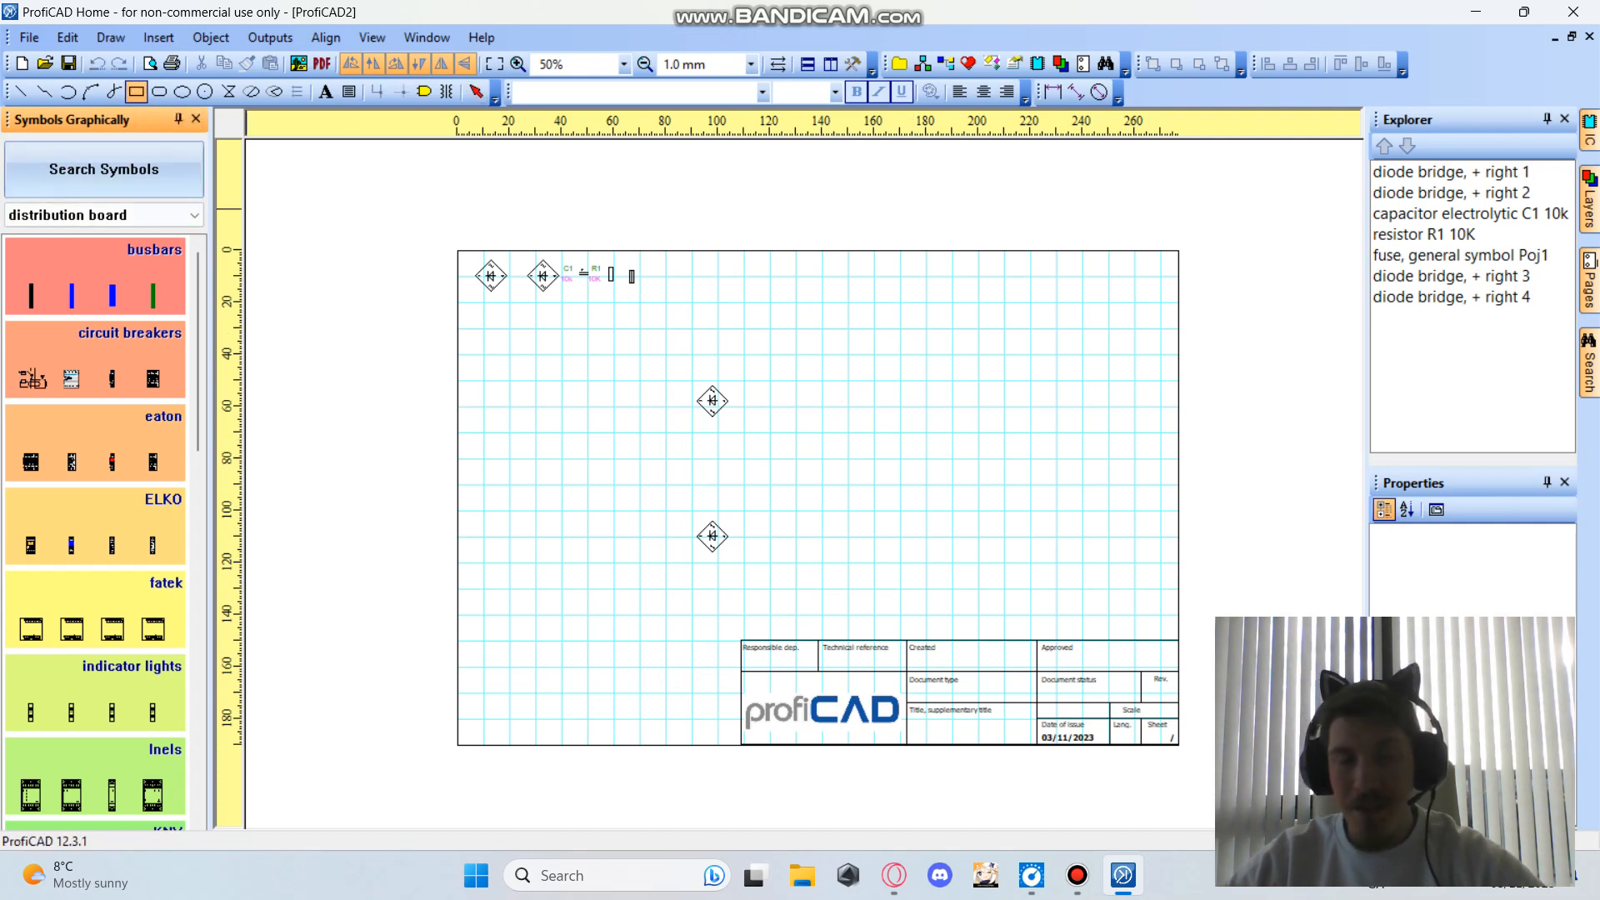
Browse the distribution board symbol groups, including terminal strips, circuit breakers and busbars.
scroll(151, 463, "down", 10)
mouse_move(150, 692)
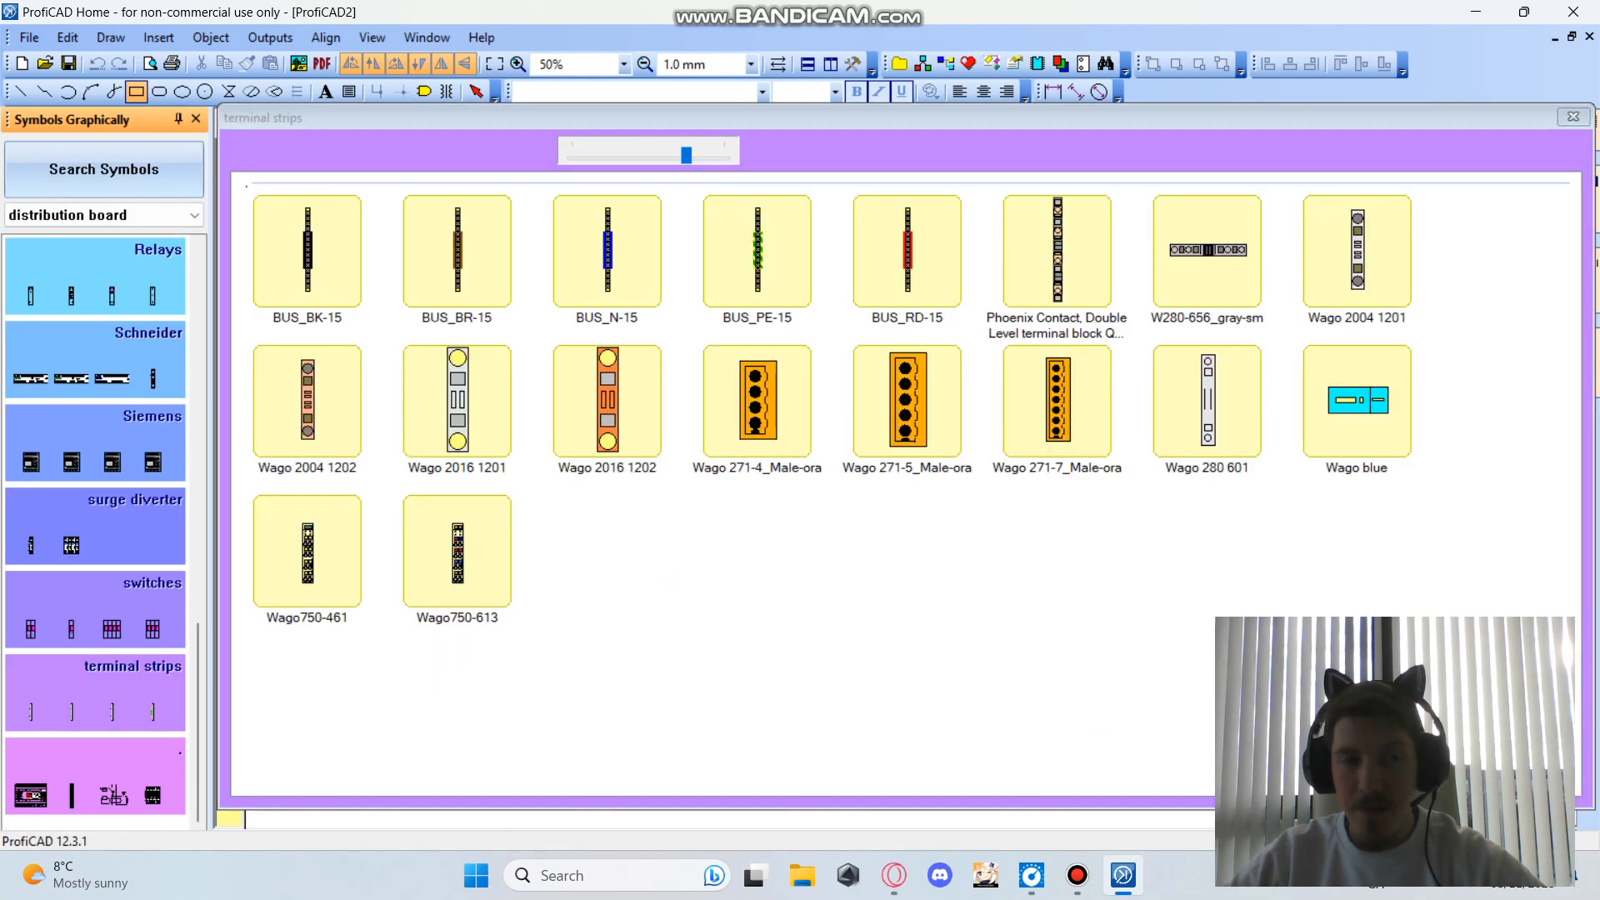
scroll(142, 525, "up", 10)
mouse_move(141, 367)
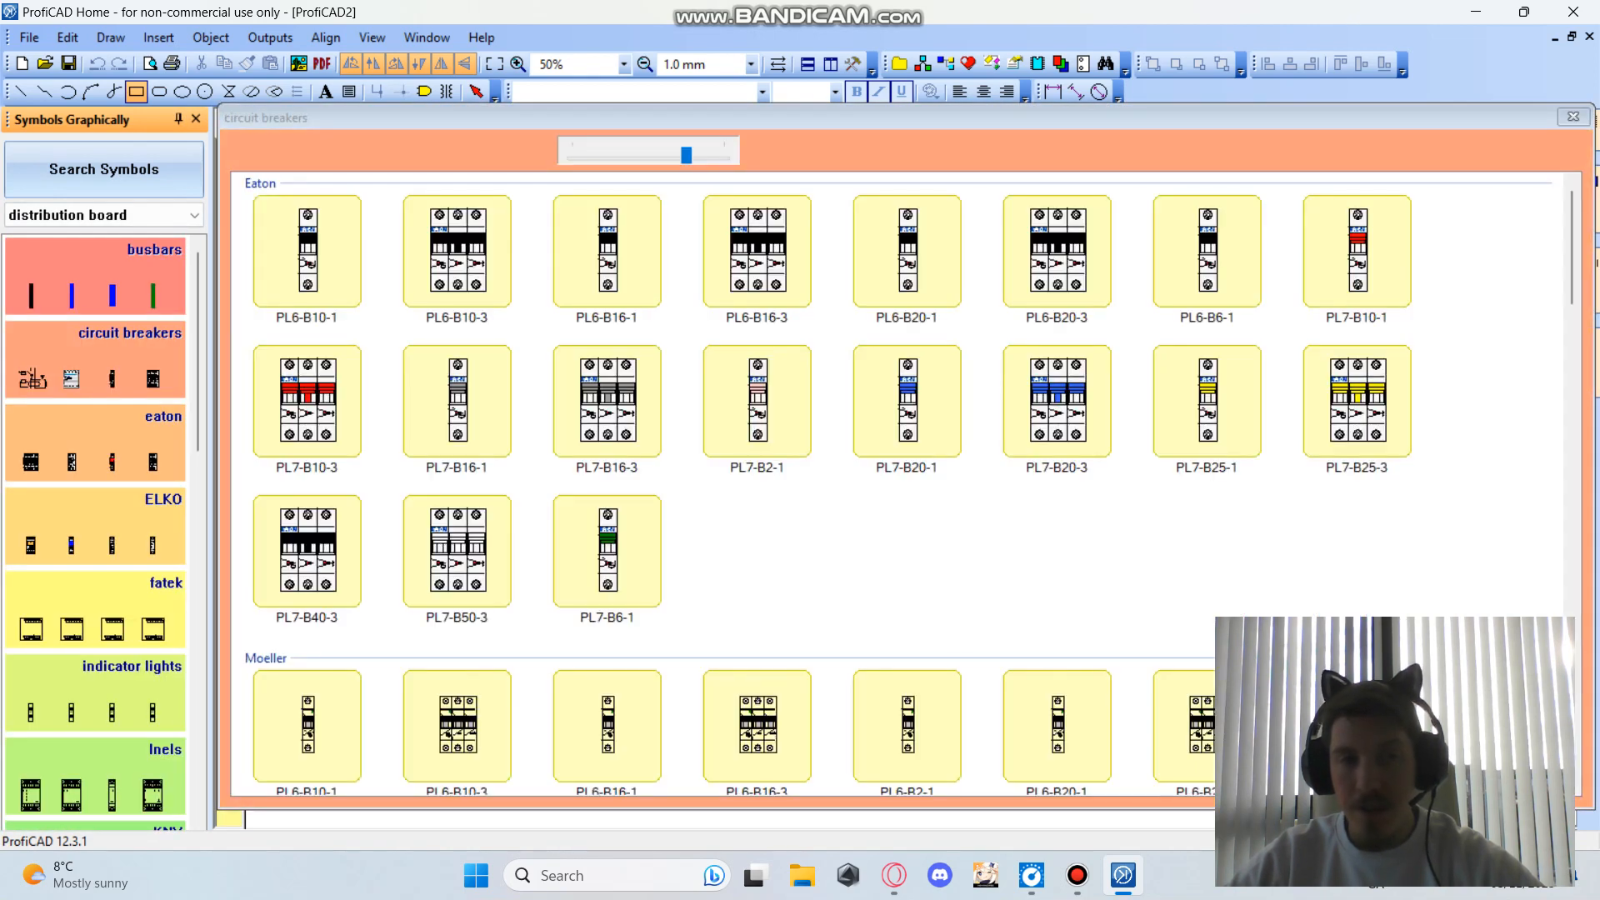
mouse_move(125, 279)
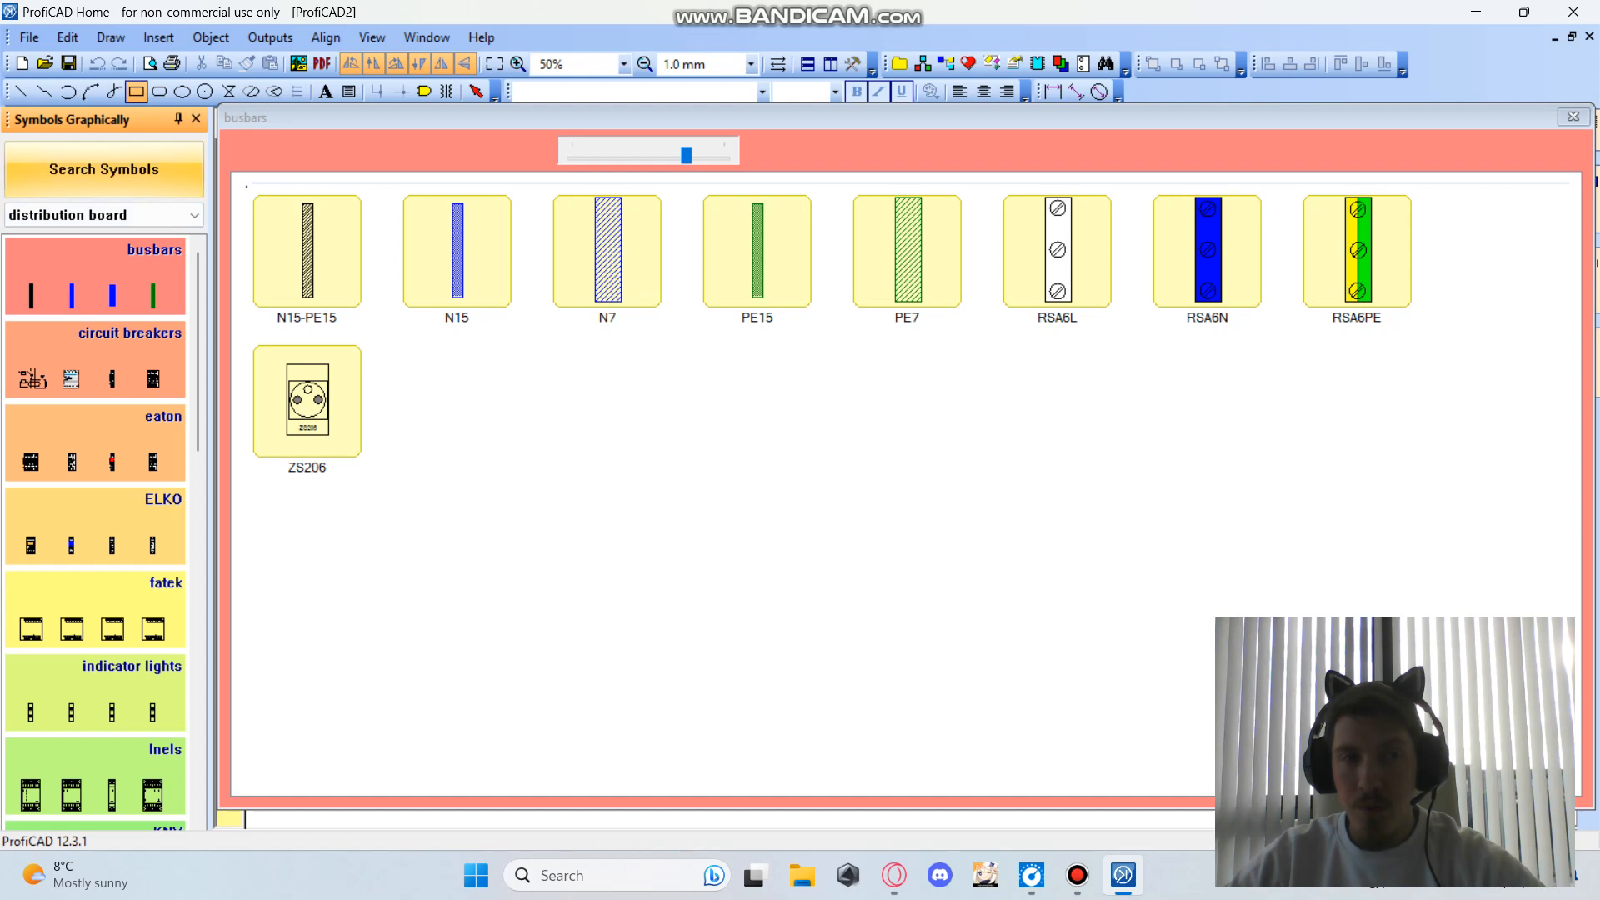
left_click(457, 251)
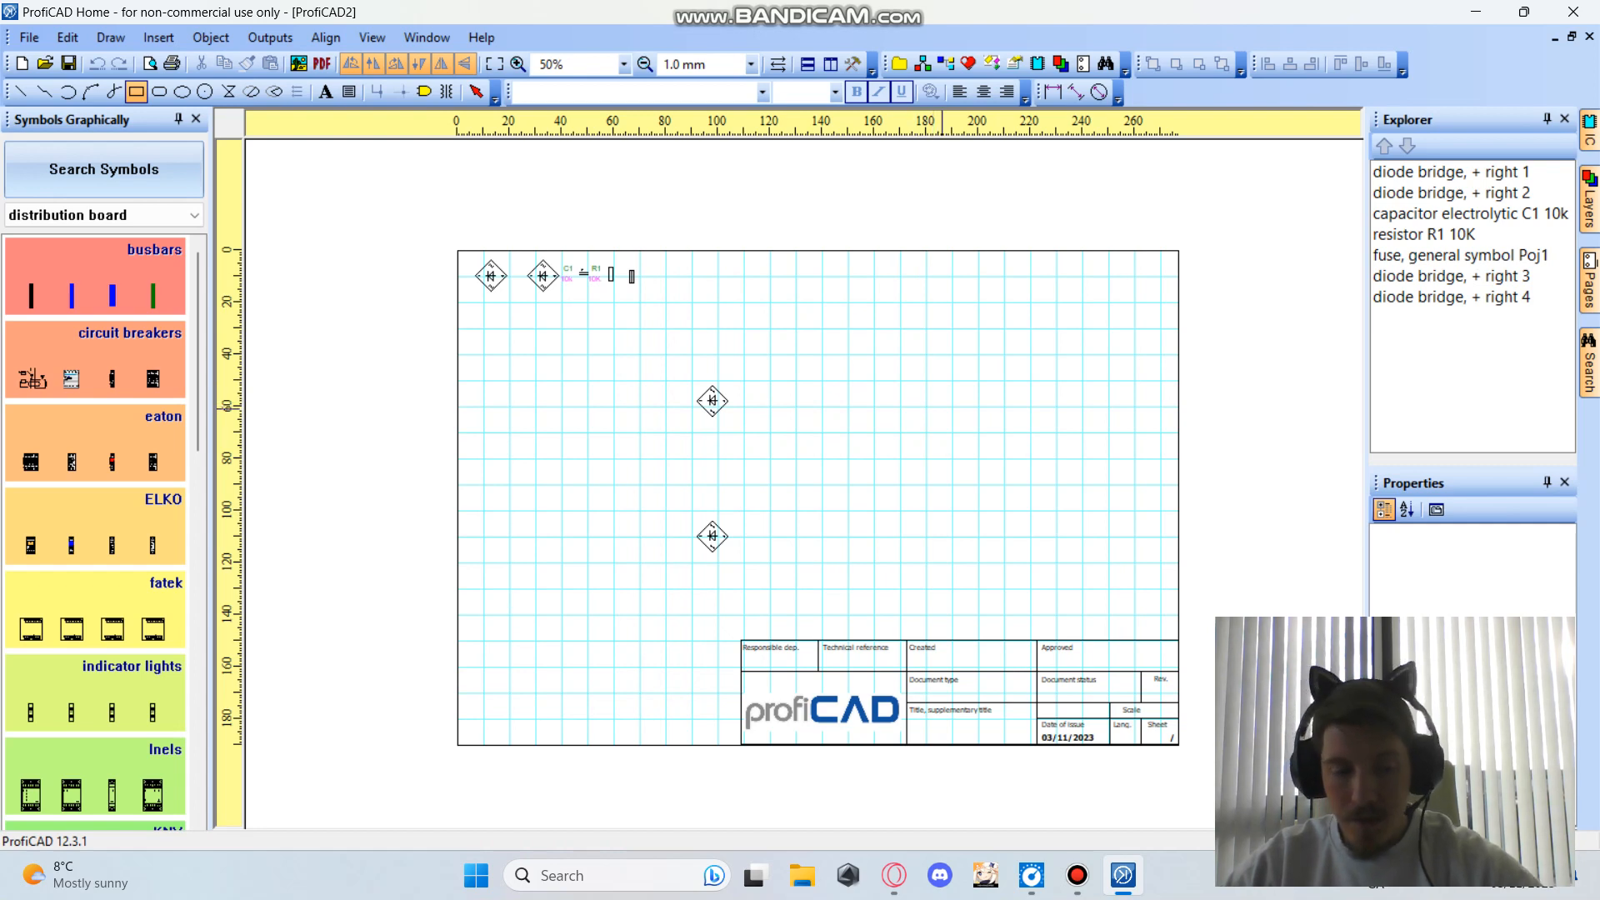
Draw a rectangle about 34 mm wide and 20 mm high to the right of the upper pasted diode bridge.
scroll(942, 433, "up", 2)
scroll(904, 400, "down", 1)
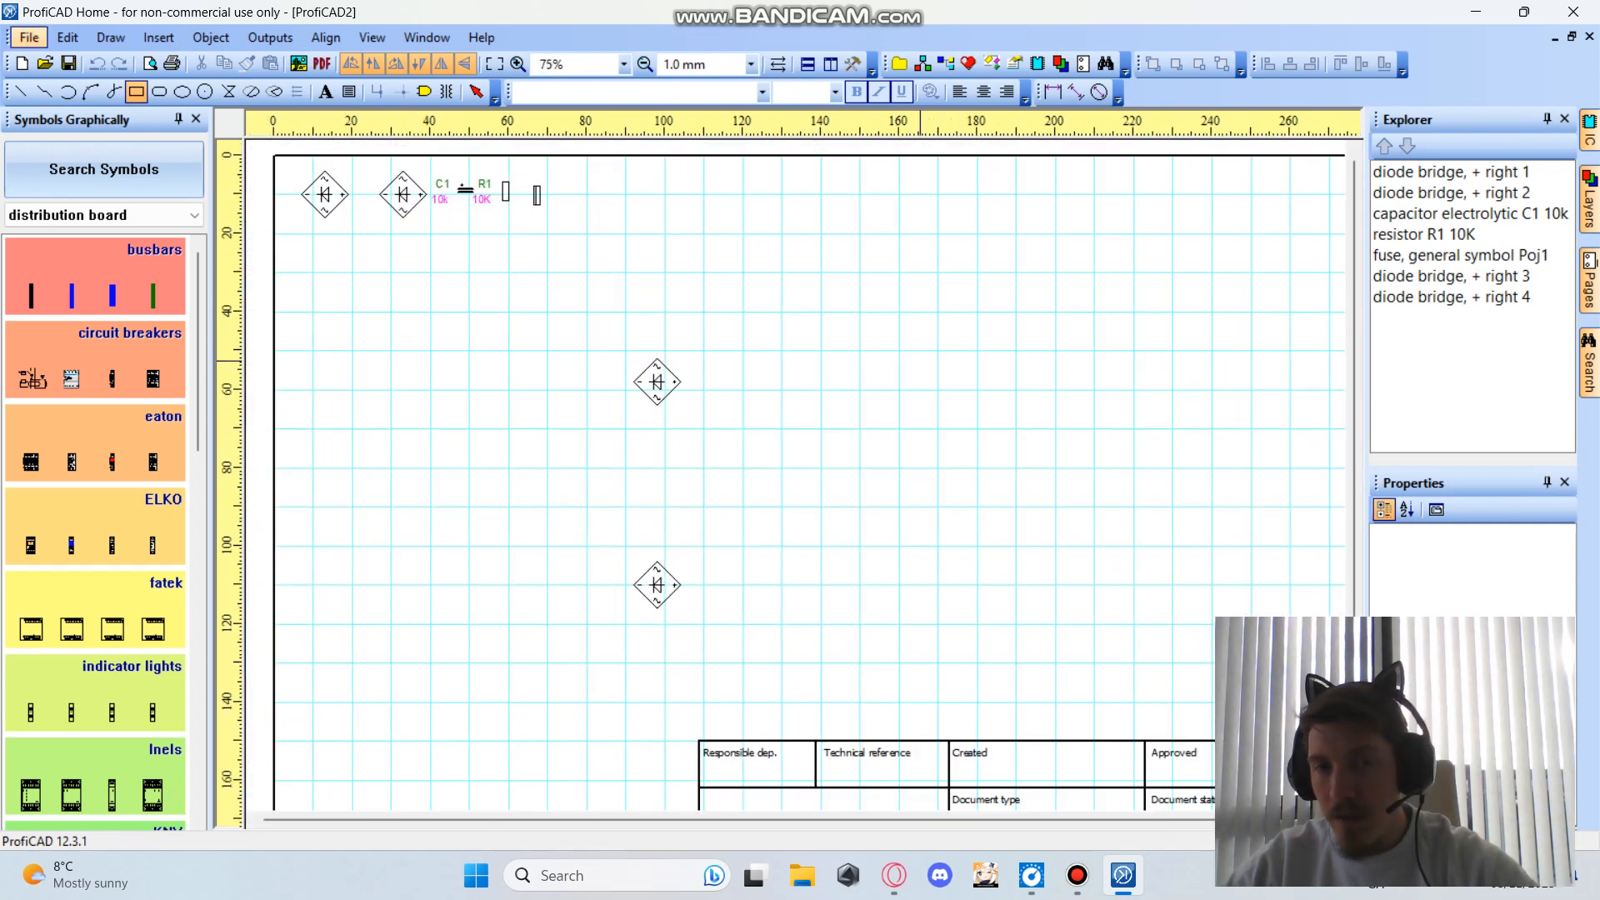
left_click(898, 351)
left_click_drag(899, 352, 1033, 429)
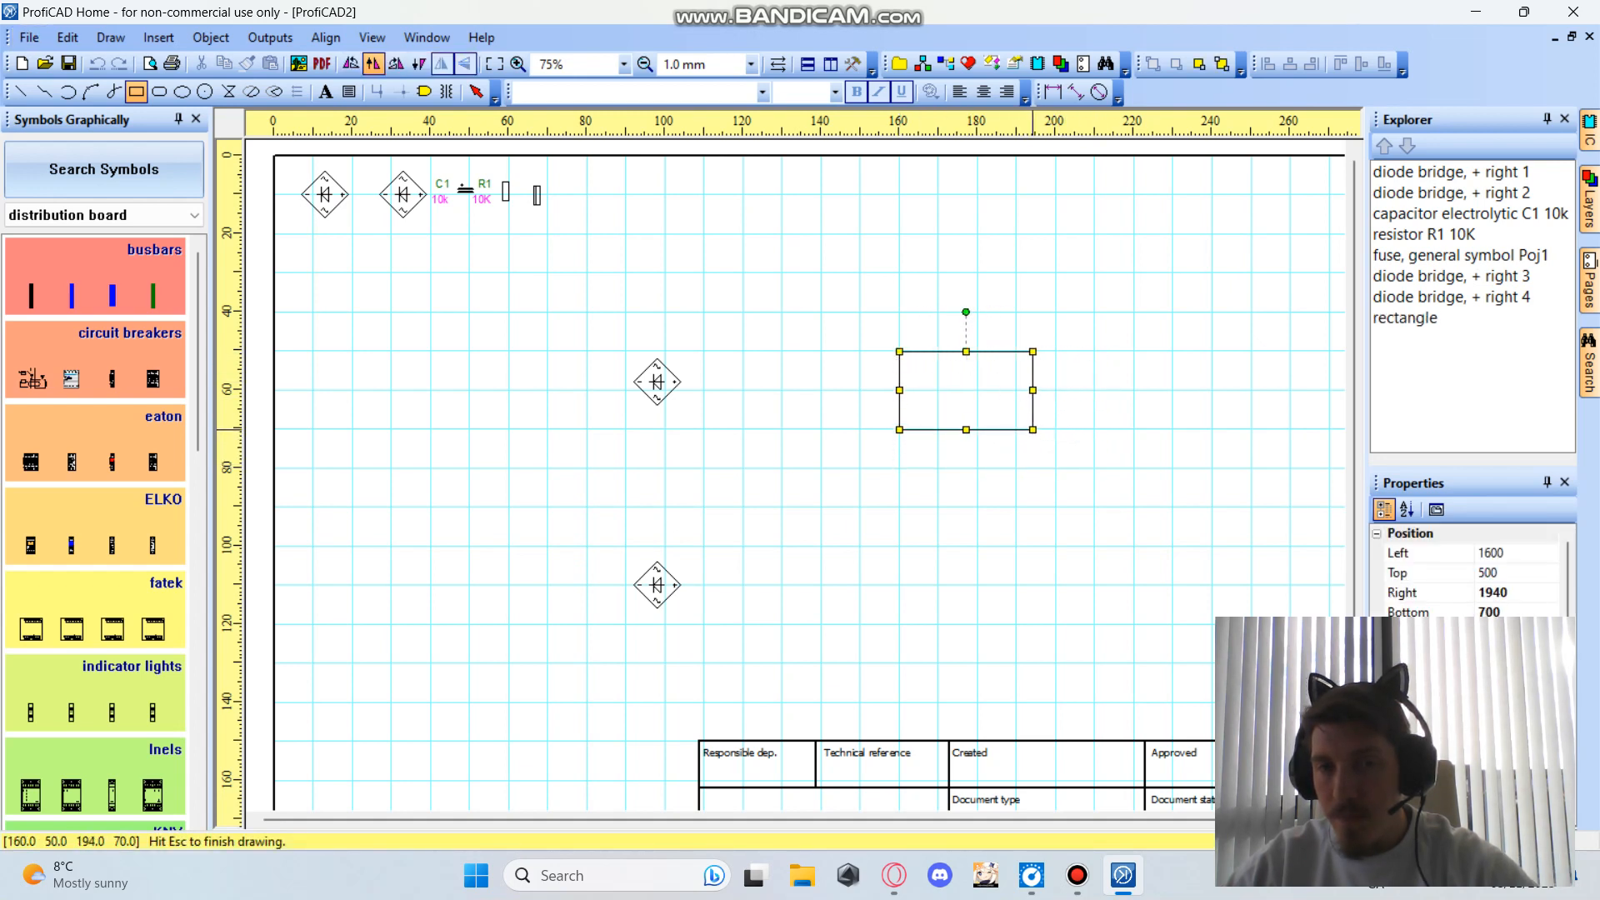
key("Escape")
Enlarge both pasted diode bridges near the middle of the sheet to a scale of about 2.1.
left_click(656, 382)
left_click_drag(682, 359, 708, 331)
left_click(673, 577)
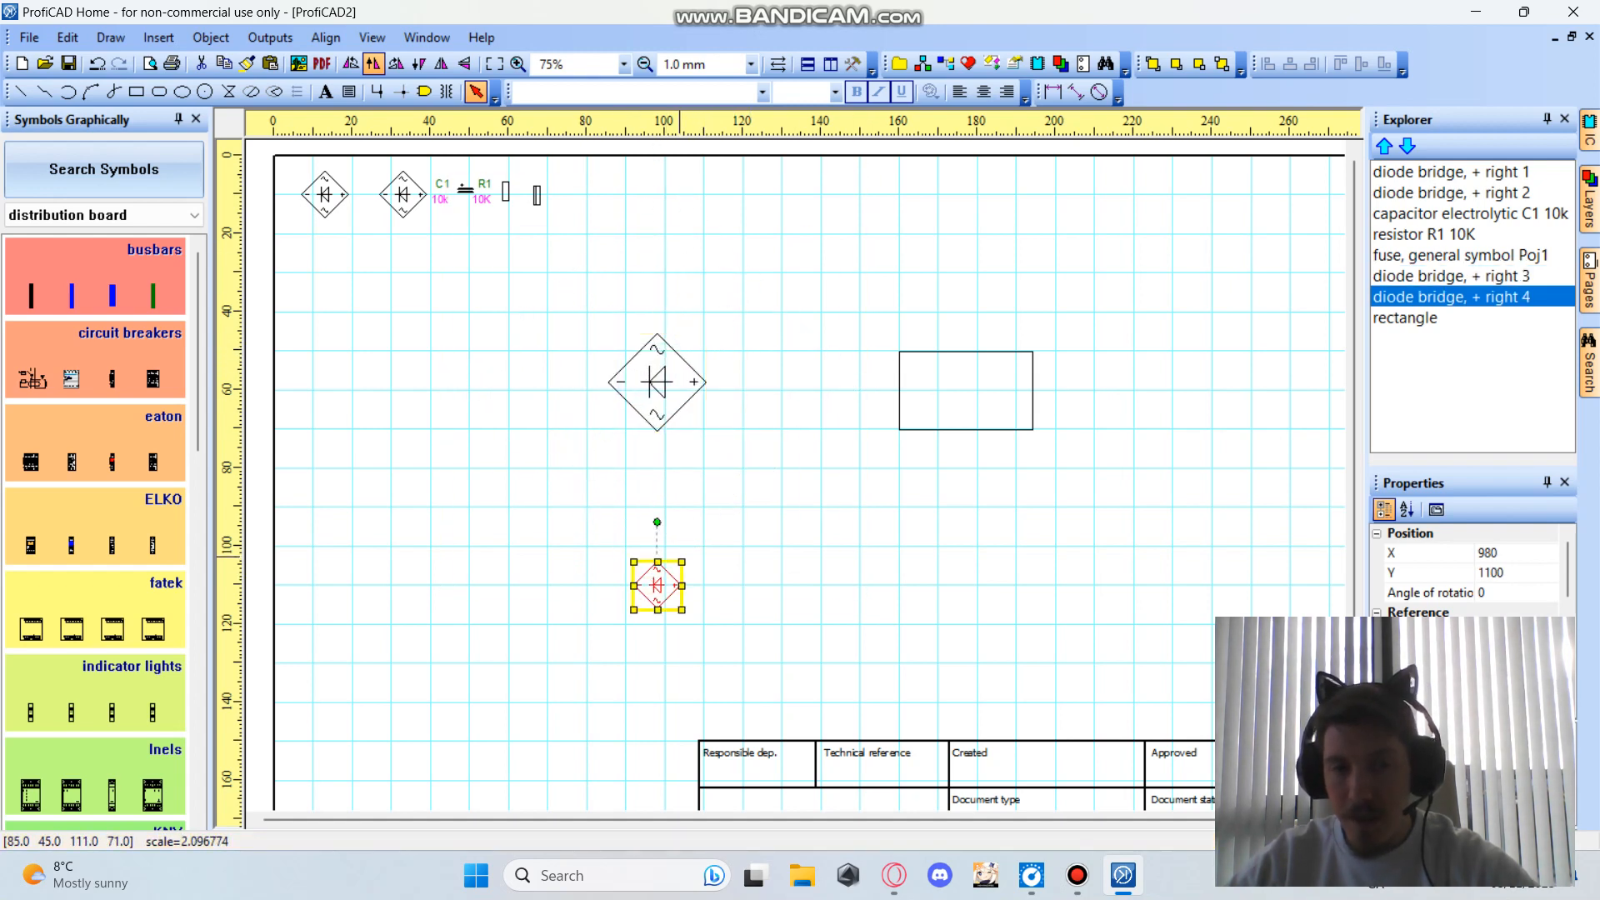
left_click_drag(682, 560, 708, 535)
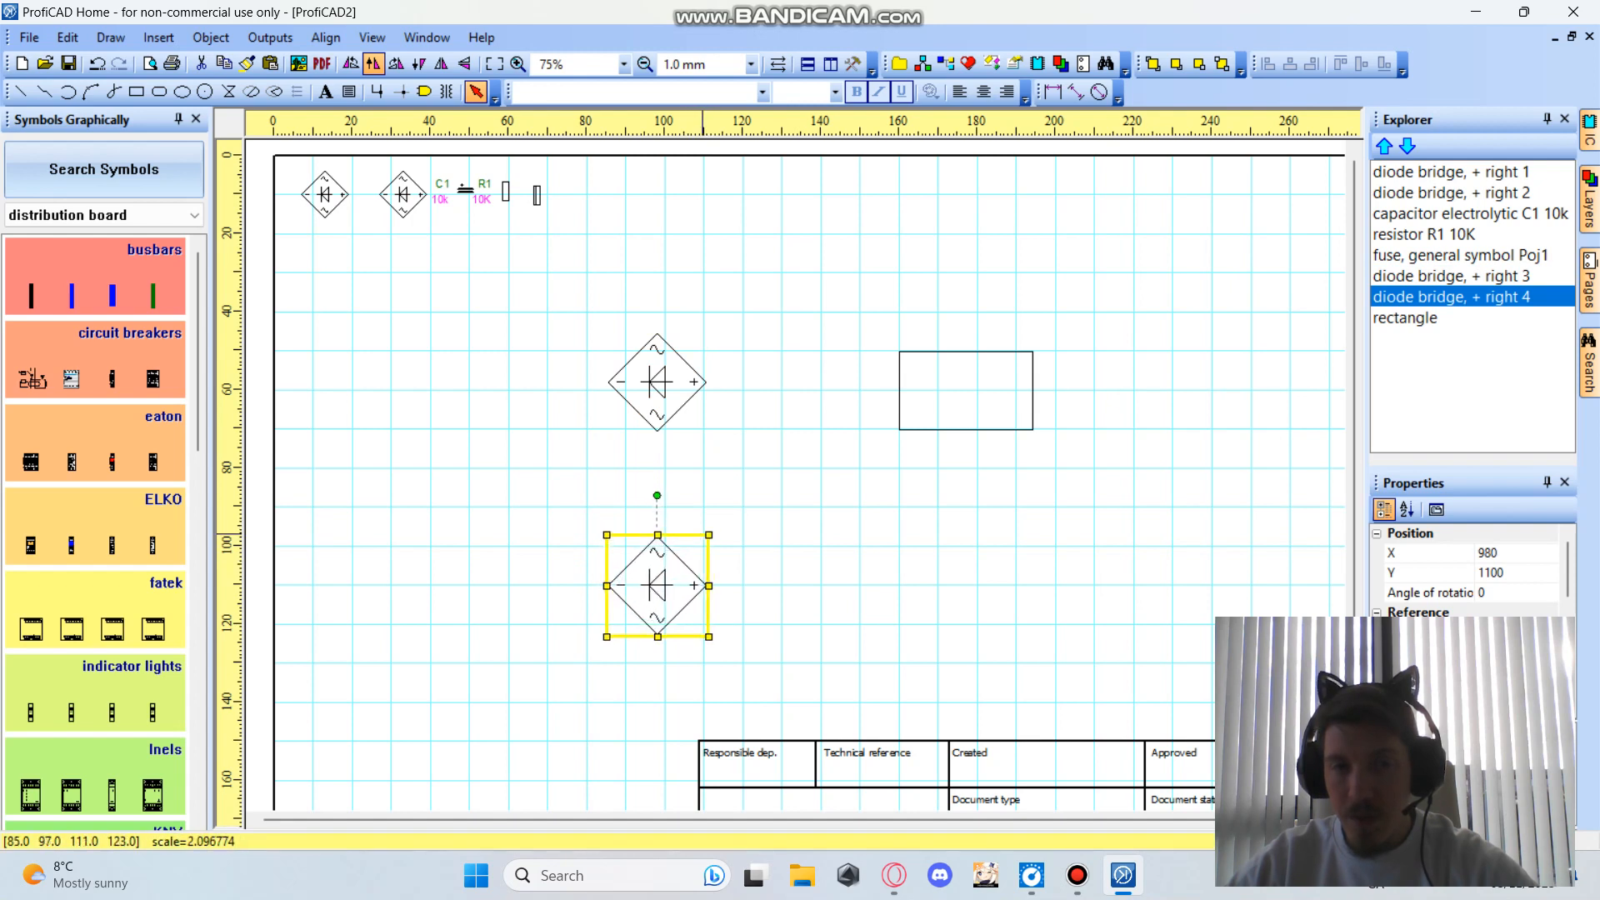
Draw a second rectangle about 40 mm wide and 21 mm high beside the lower large diode bridge, directly beneath the first rectangle.
left_click(885, 573)
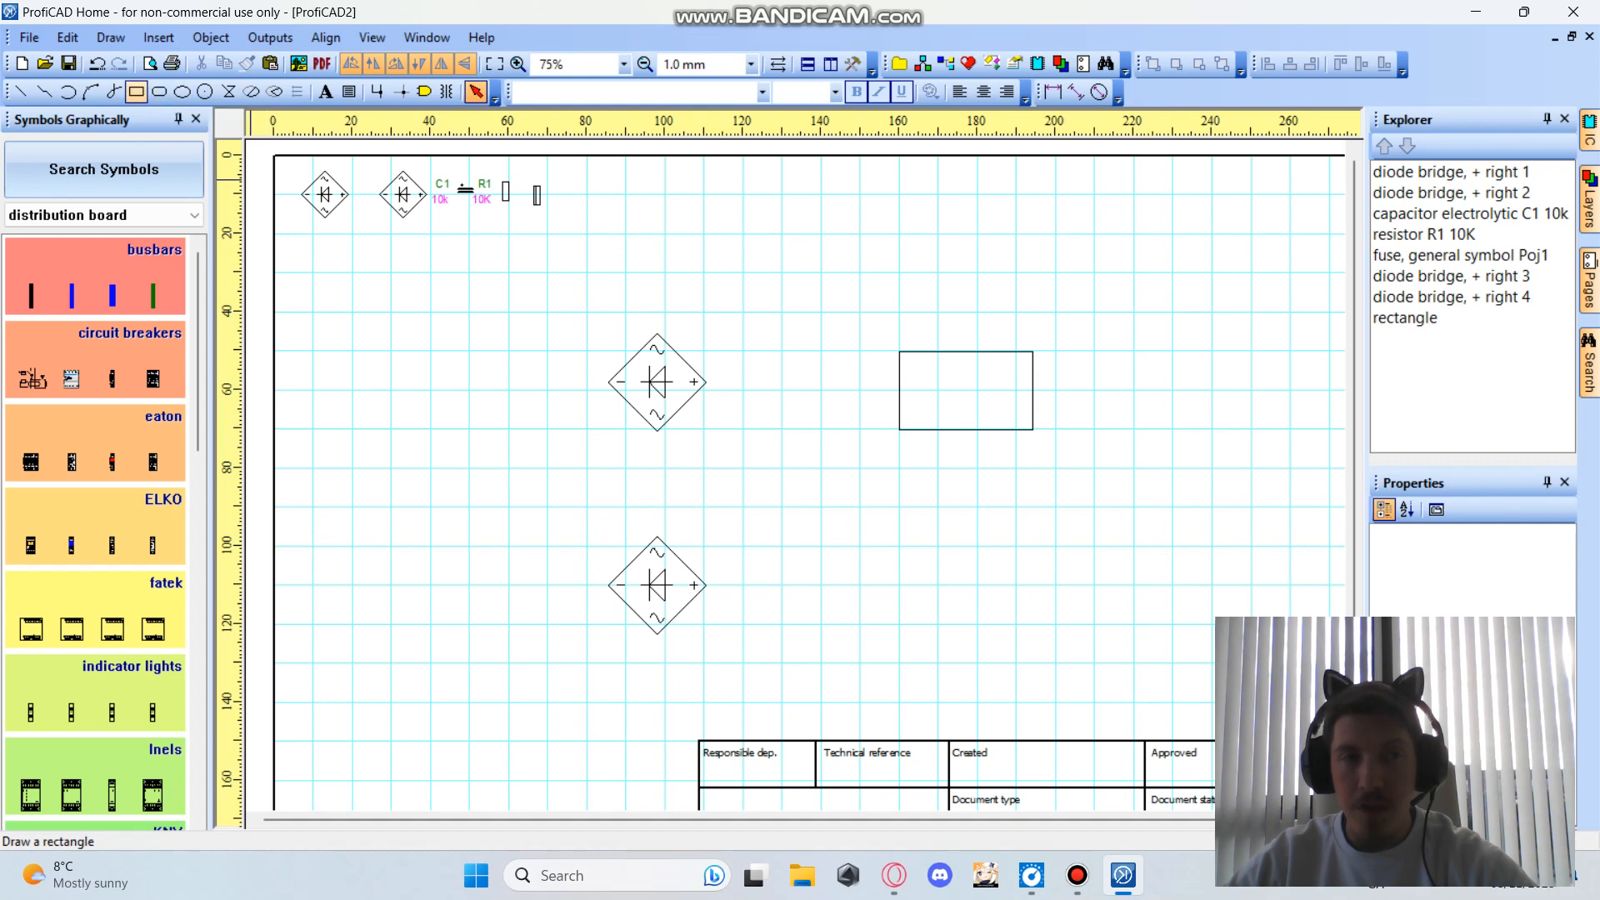
left_click(136, 91)
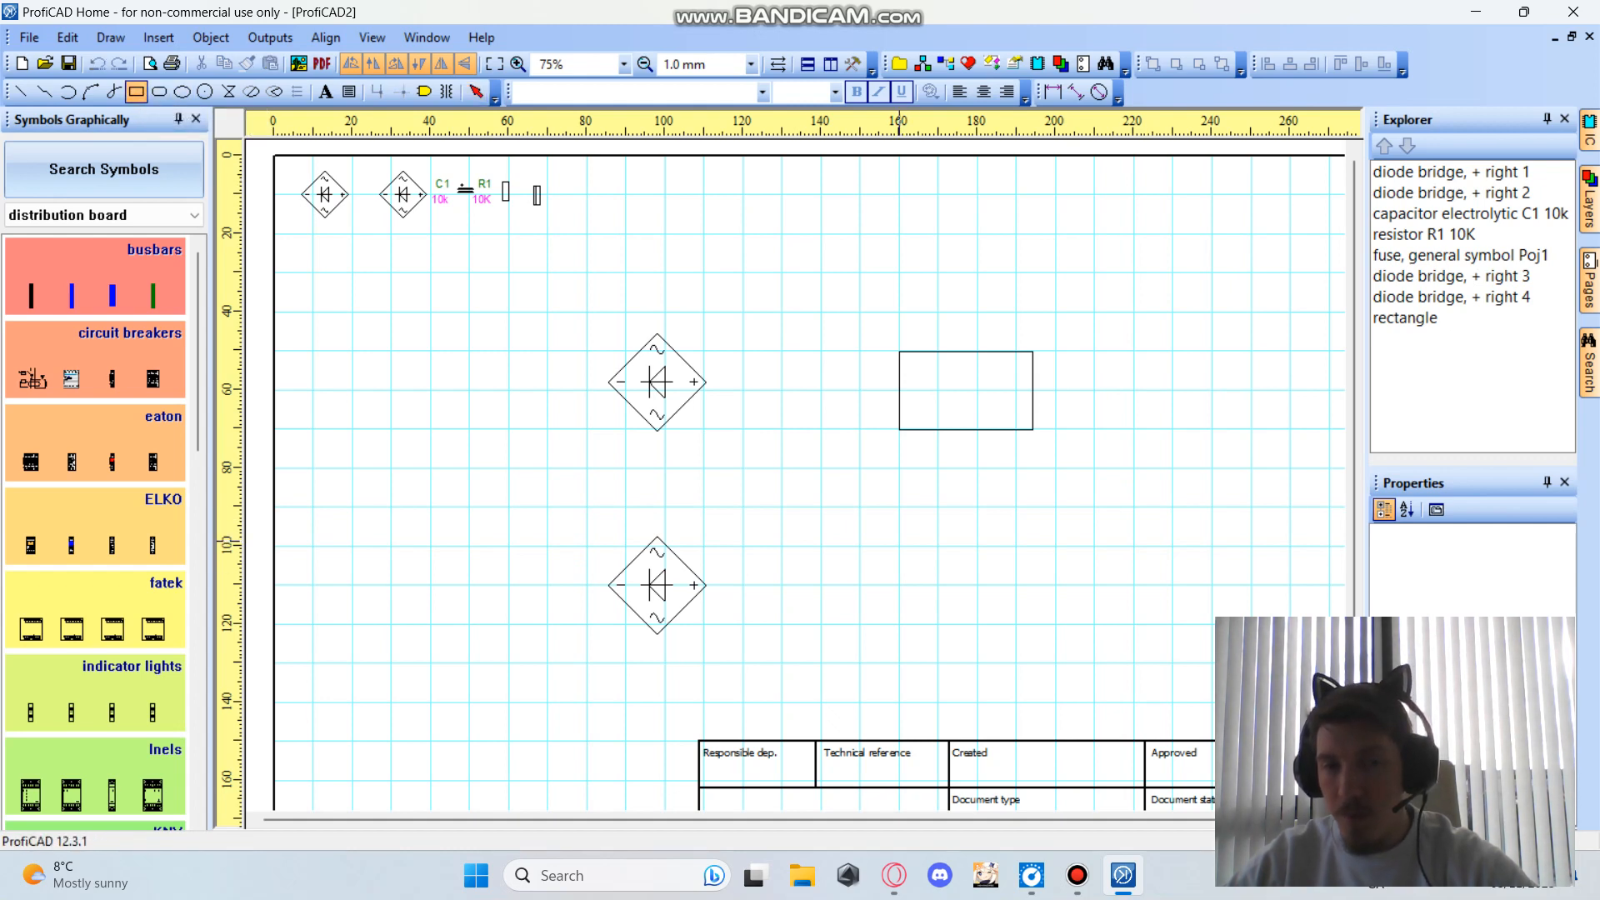
left_click_drag(899, 531, 1055, 614)
key("Escape")
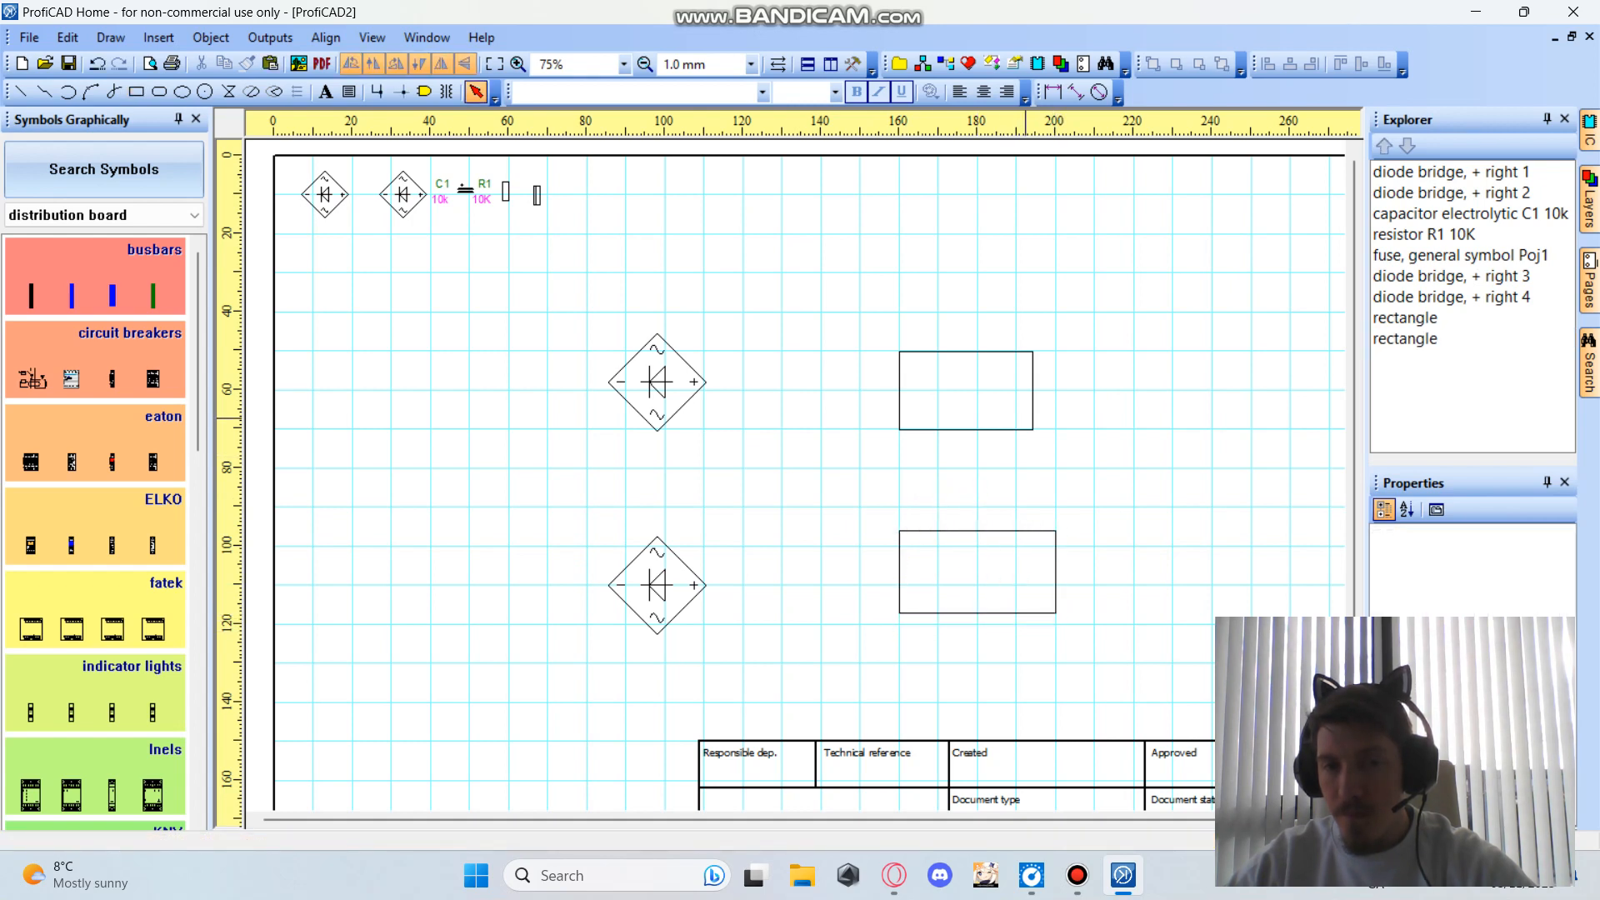
Enlarge the upper rectangle to about 39 mm wide and 21 mm high, keeping its upper-left corner in place.
left_click(1032, 408)
left_click_drag(1033, 429, 1052, 434)
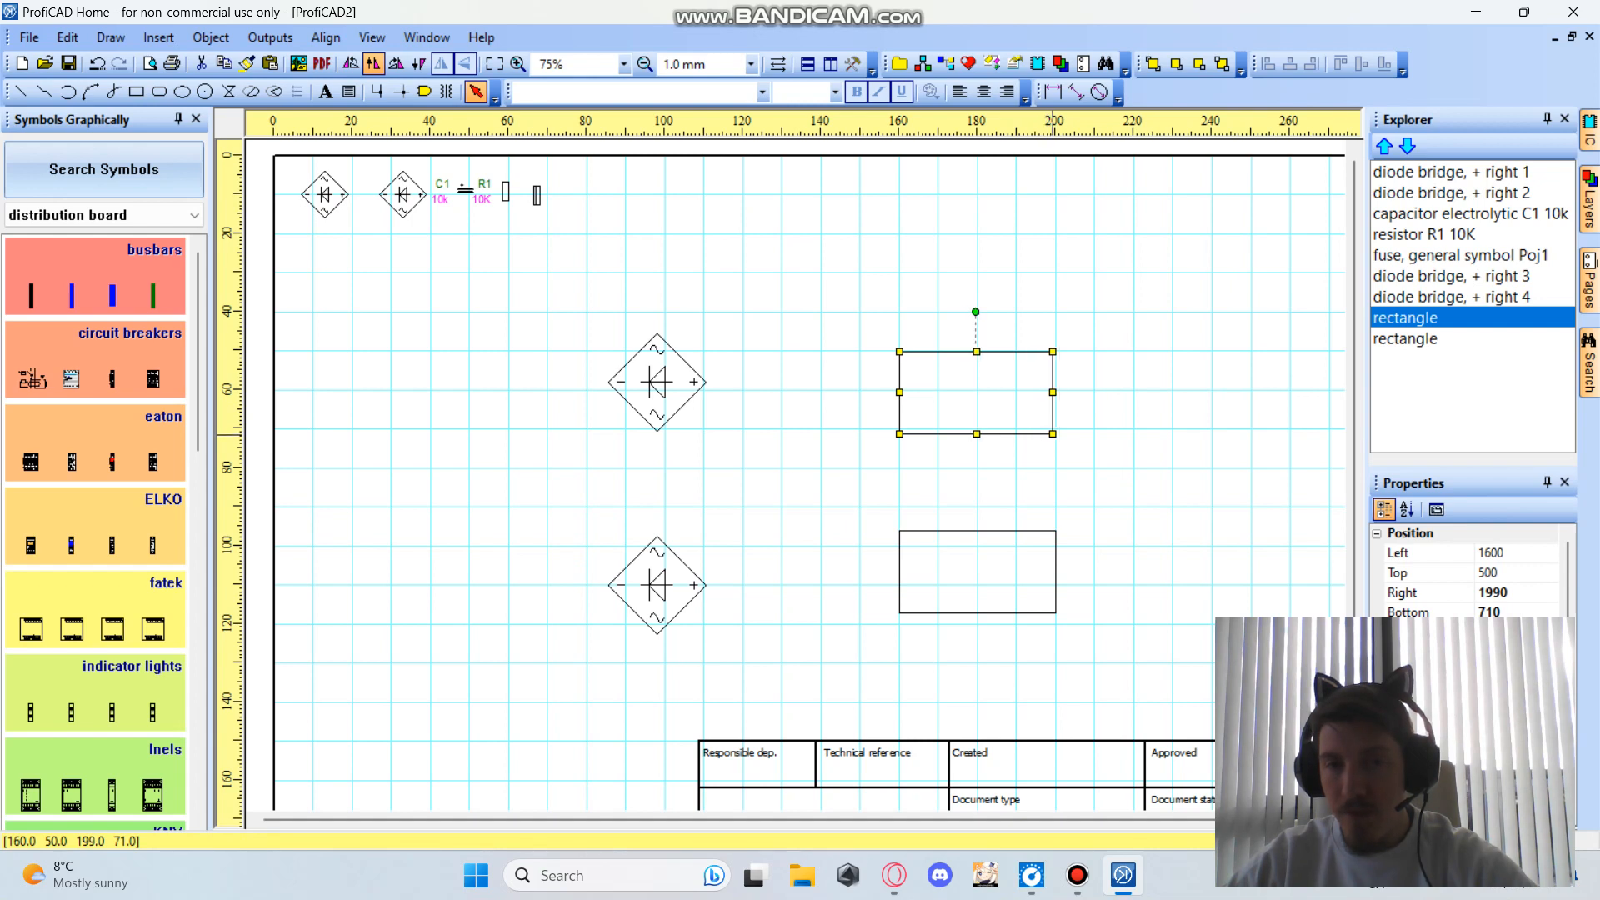
left_click(1091, 495)
Move the lower large diode bridge up 3 mm and 1 mm to the right.
scroll(1090, 495, "down", 2)
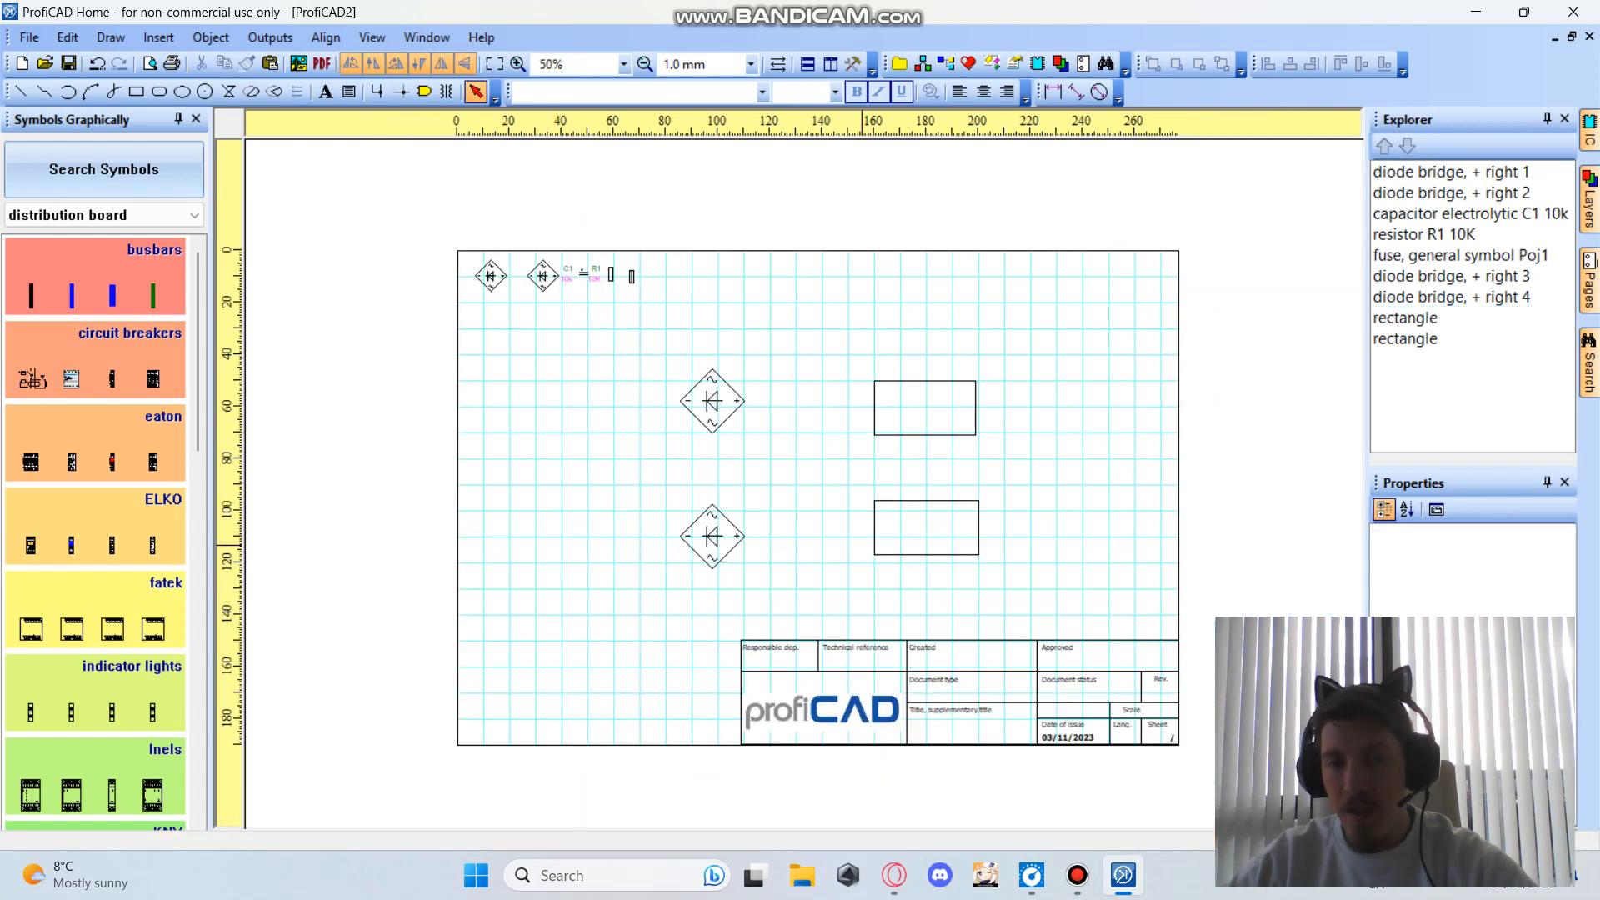
scroll(823, 545, "up", 1)
left_click(658, 531)
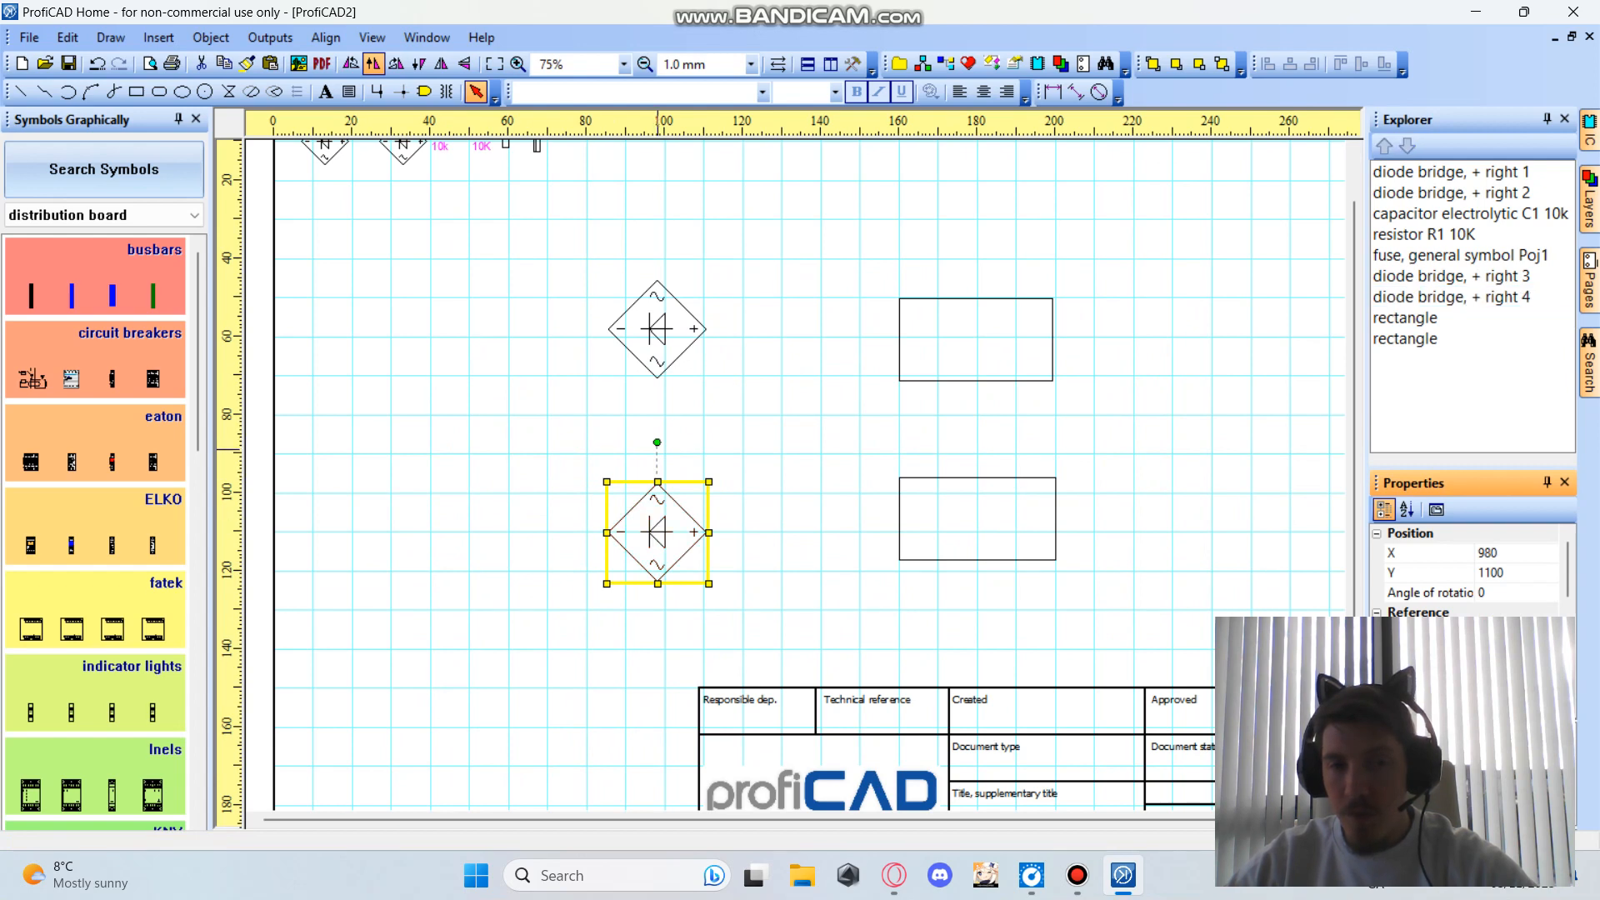
left_click_drag(662, 527, 662, 512)
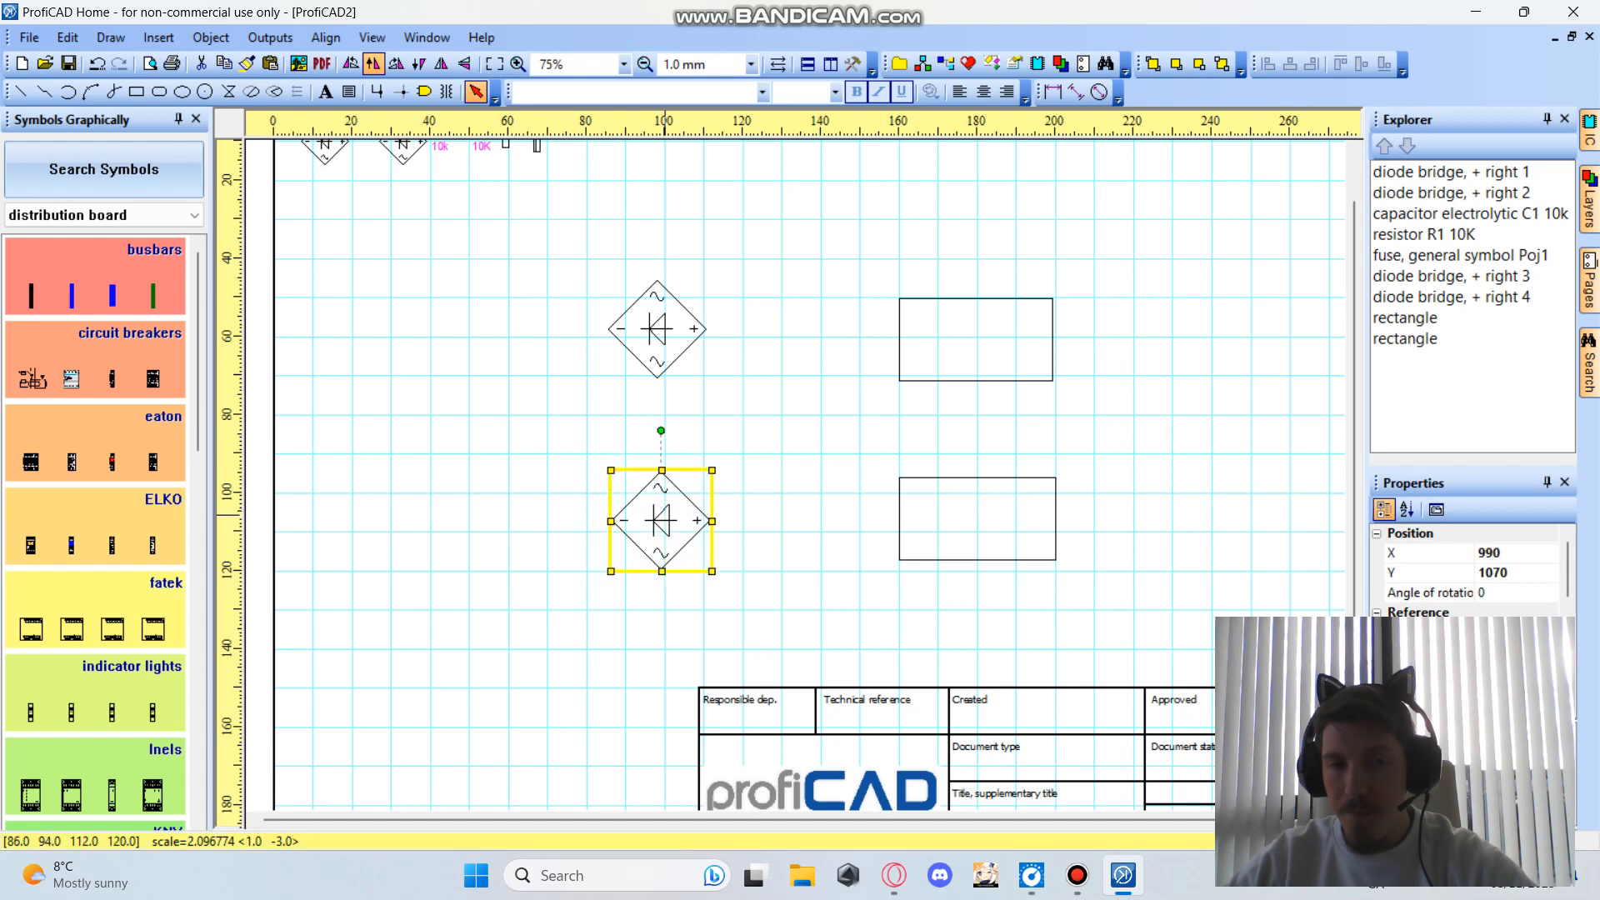
left_click(404, 348)
Search the symbol library for "ac" and insert an AC voltage source beneath the first small diode bridge.
scroll(404, 348, "down", 2)
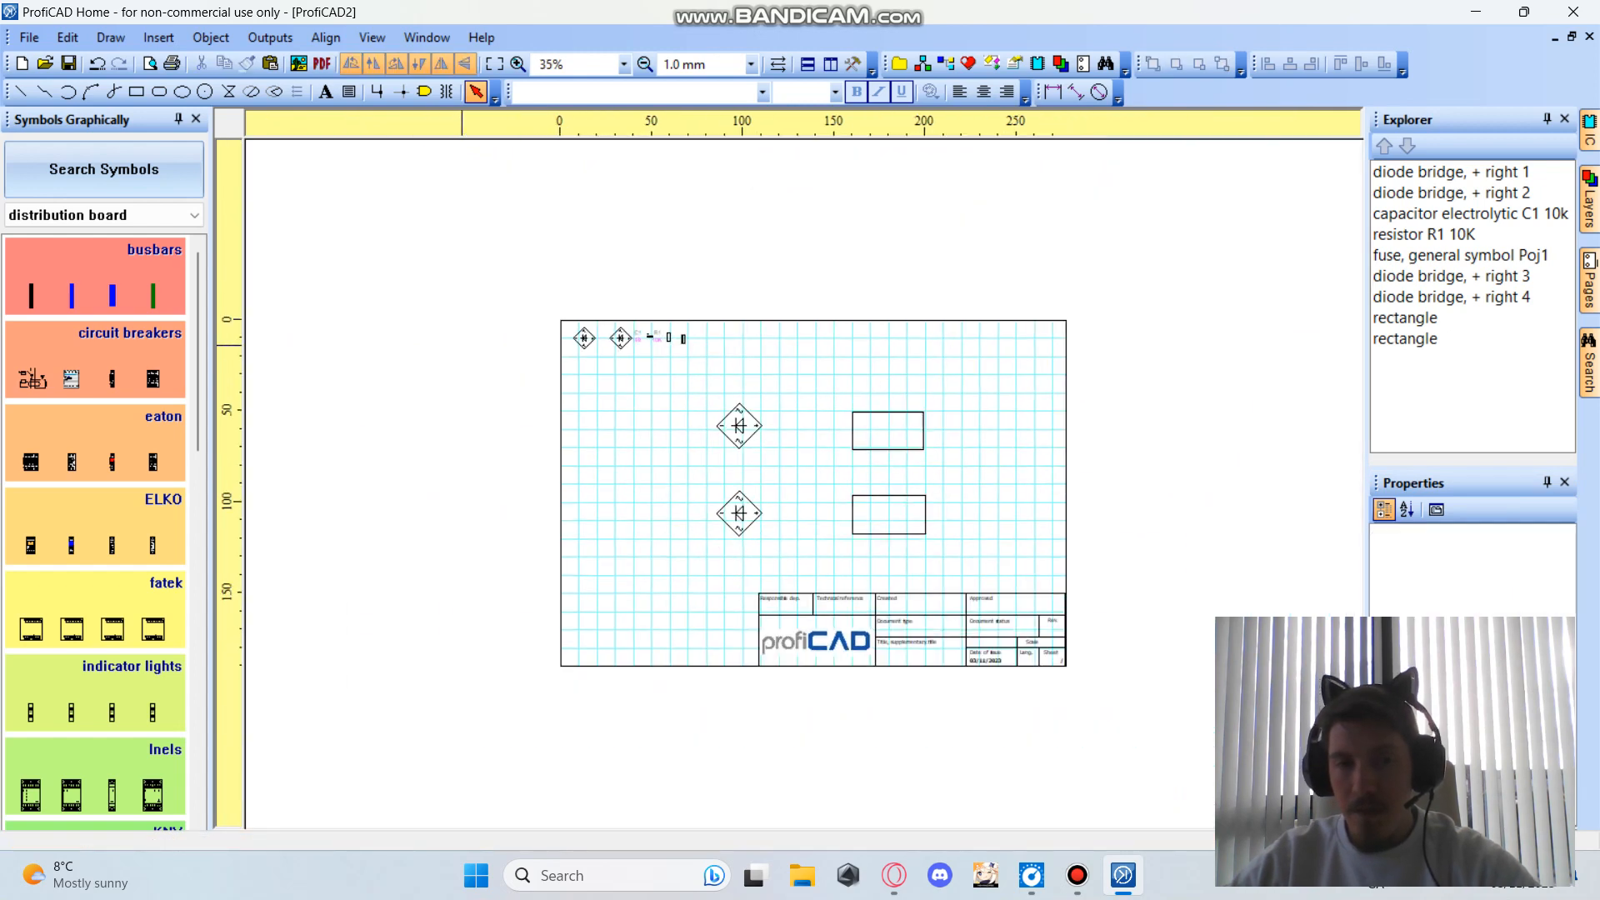
scroll(404, 348, "up", 1)
left_click(103, 170)
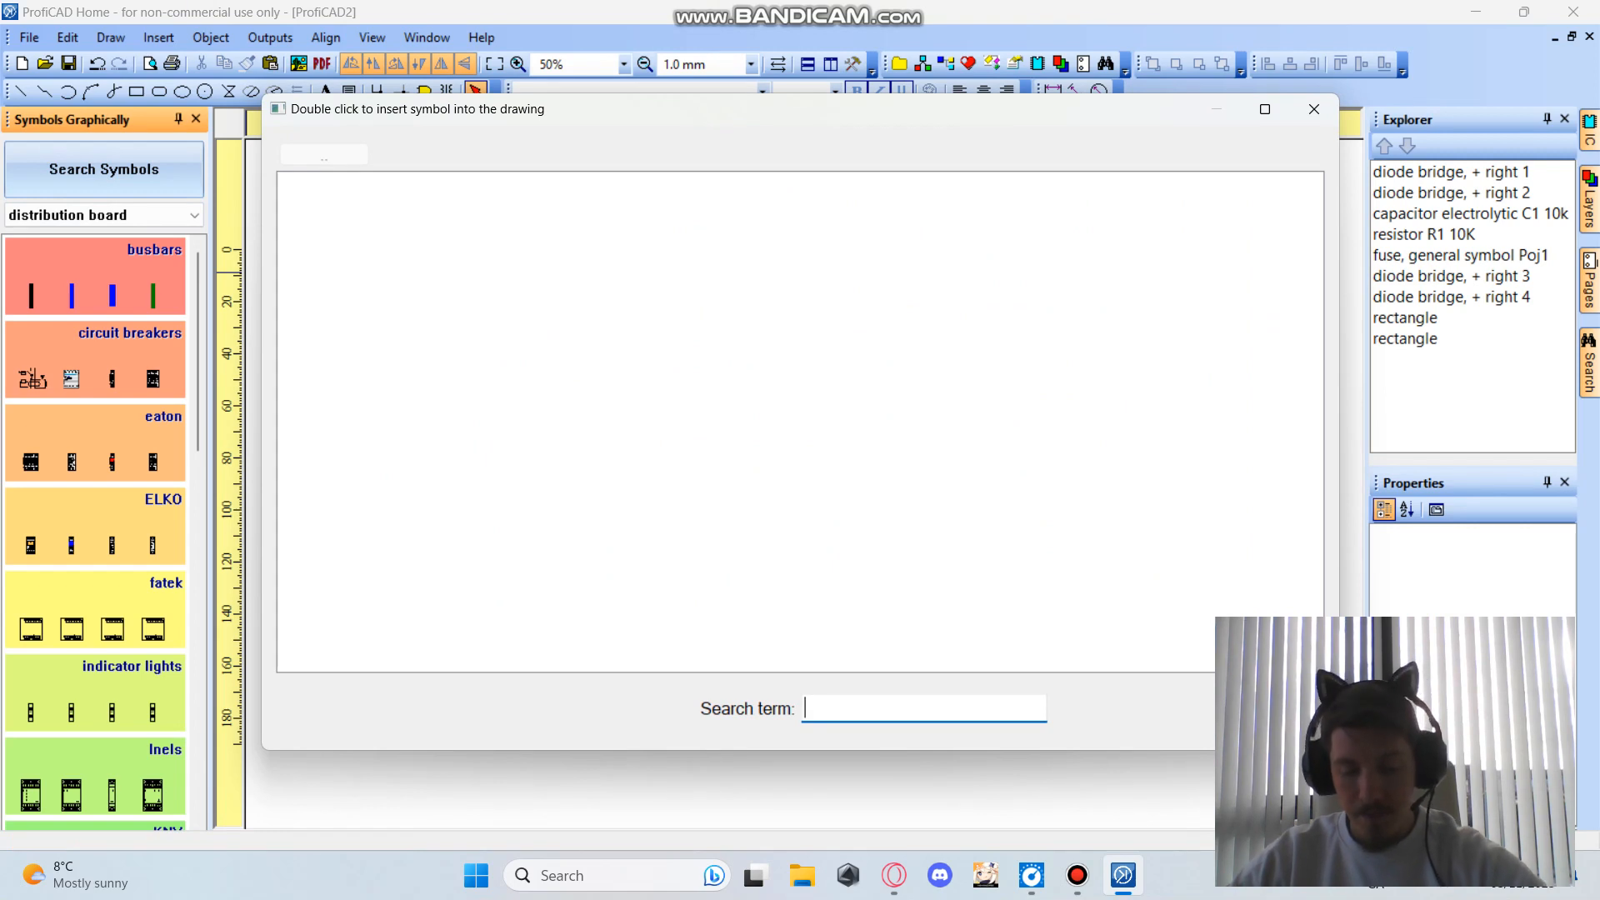
type("ac")
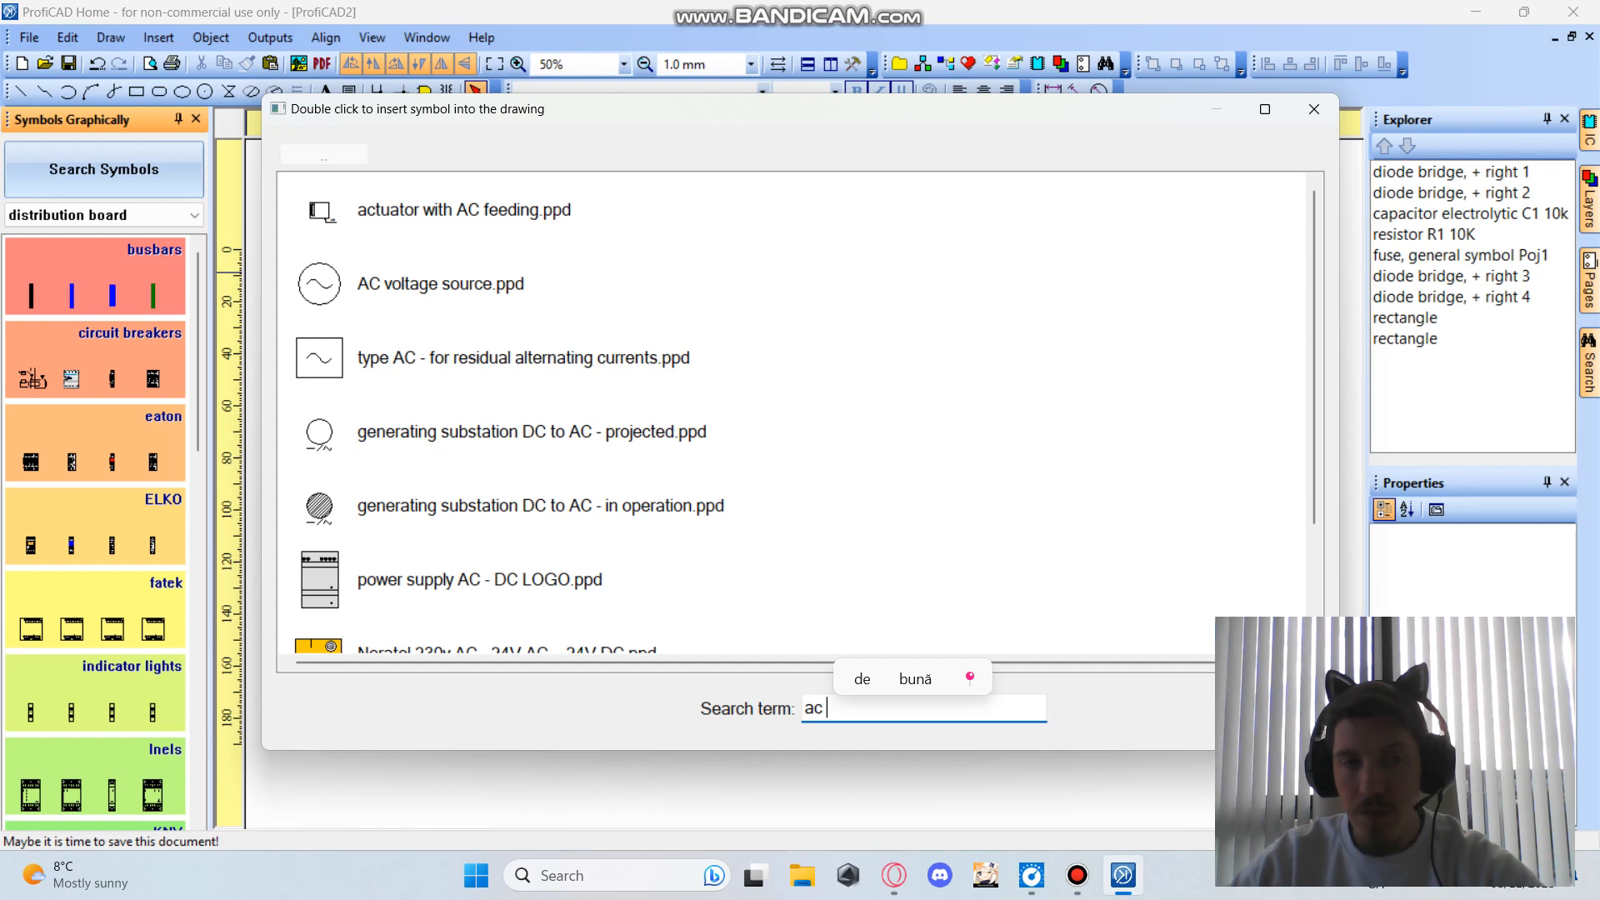
double_click(327, 288)
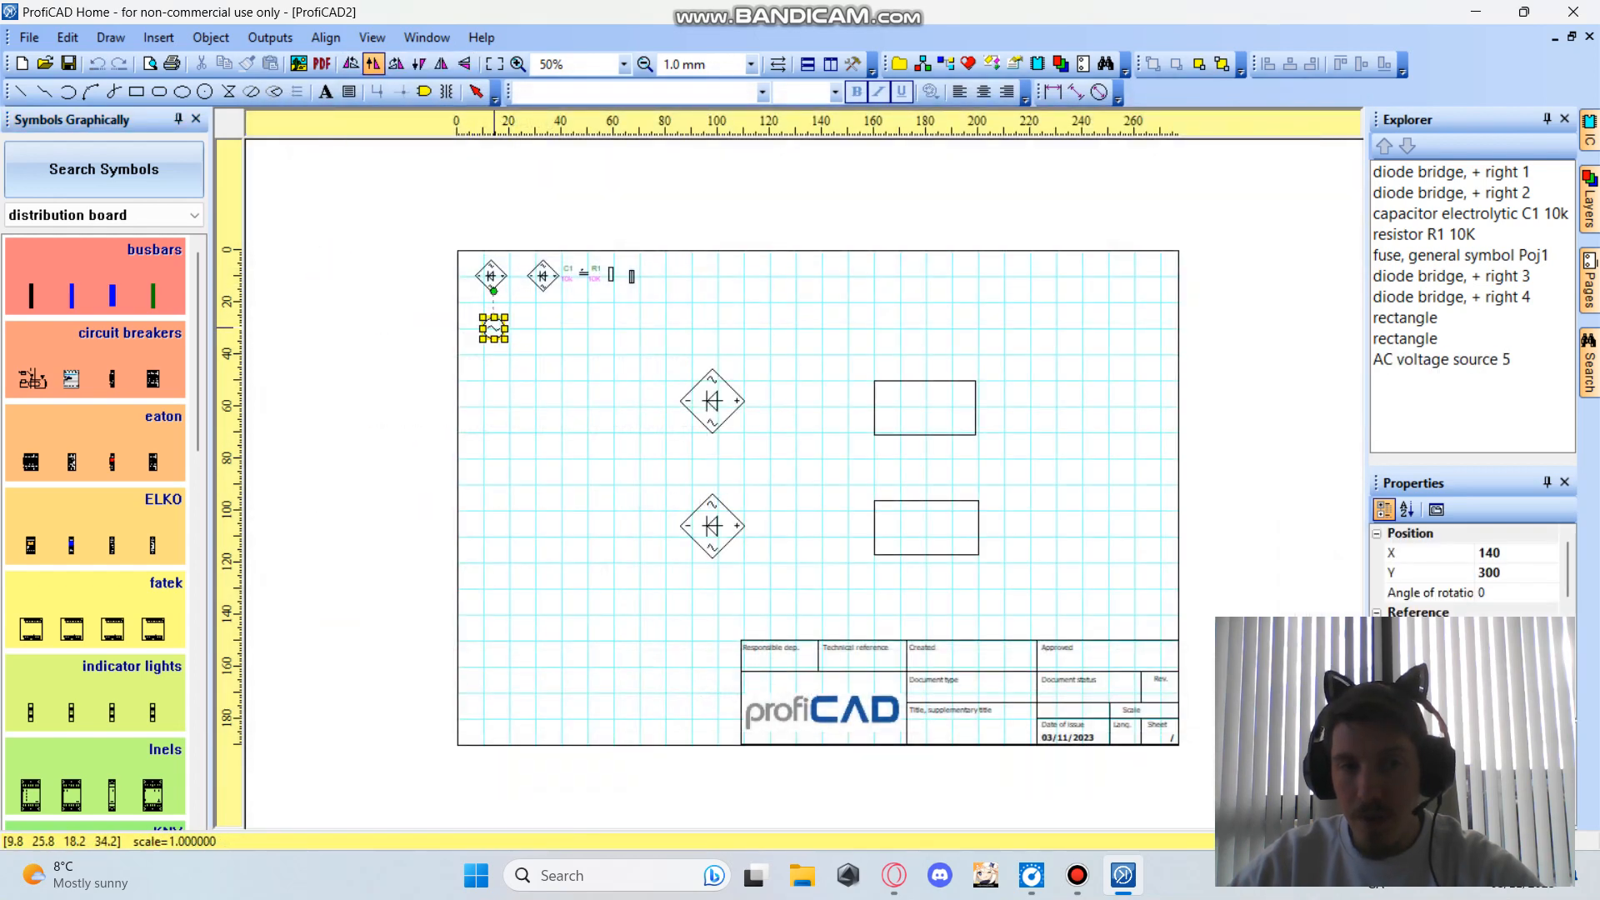
left_click(493, 328)
key("Escape")
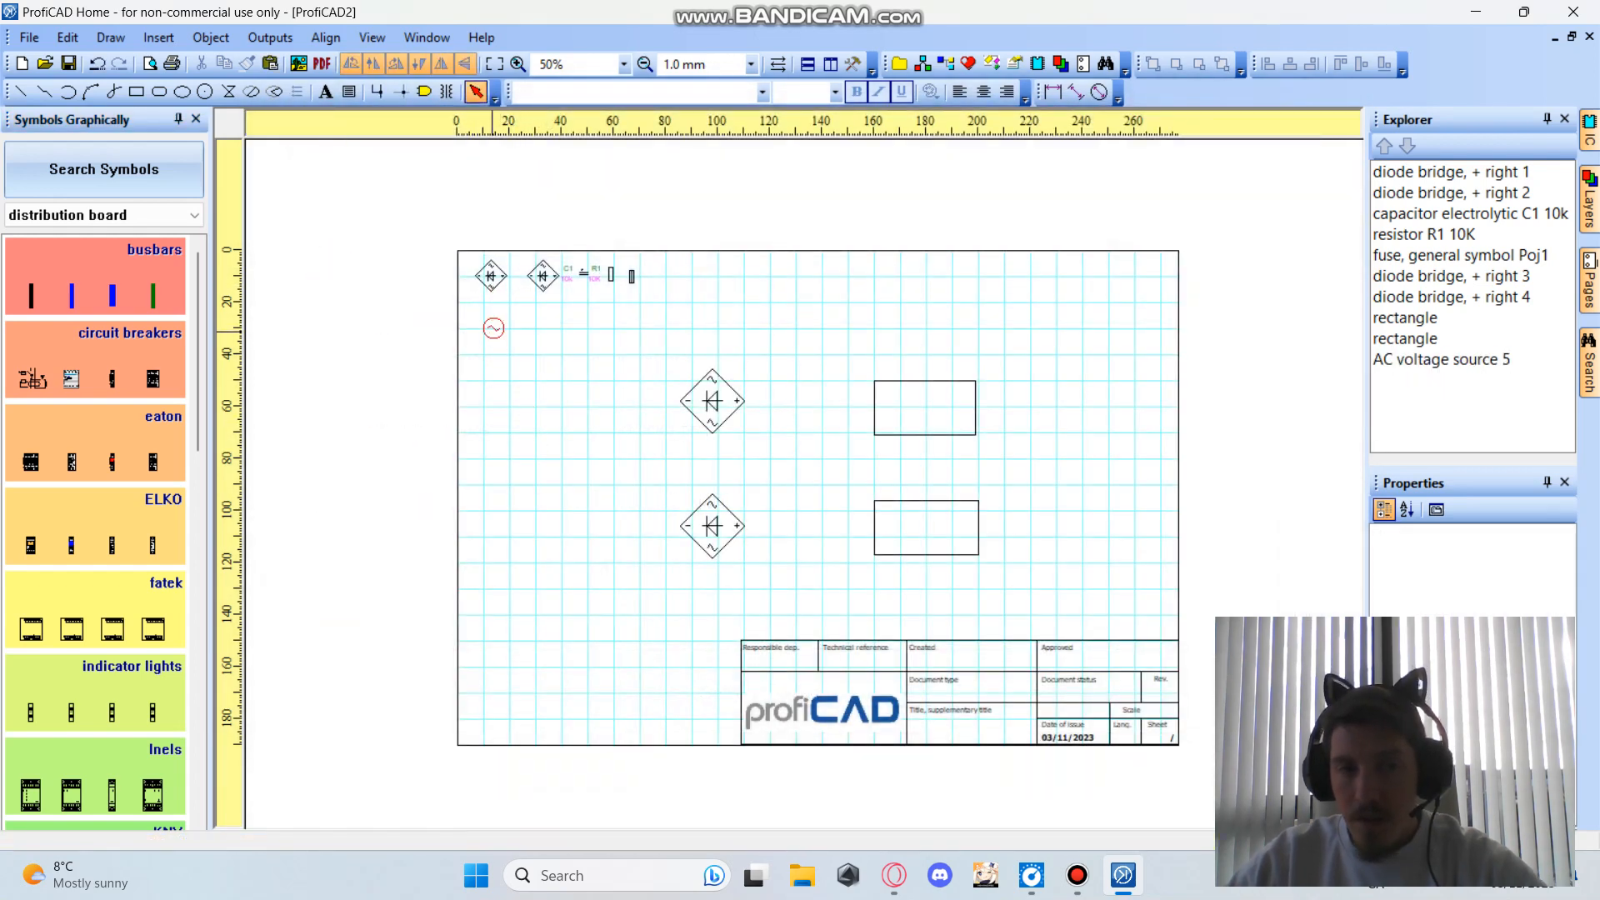
Enlarge the AC voltage source to about 17 mm across, turn it 90 degrees and place it left of the upper large diode bridge.
left_click(494, 326)
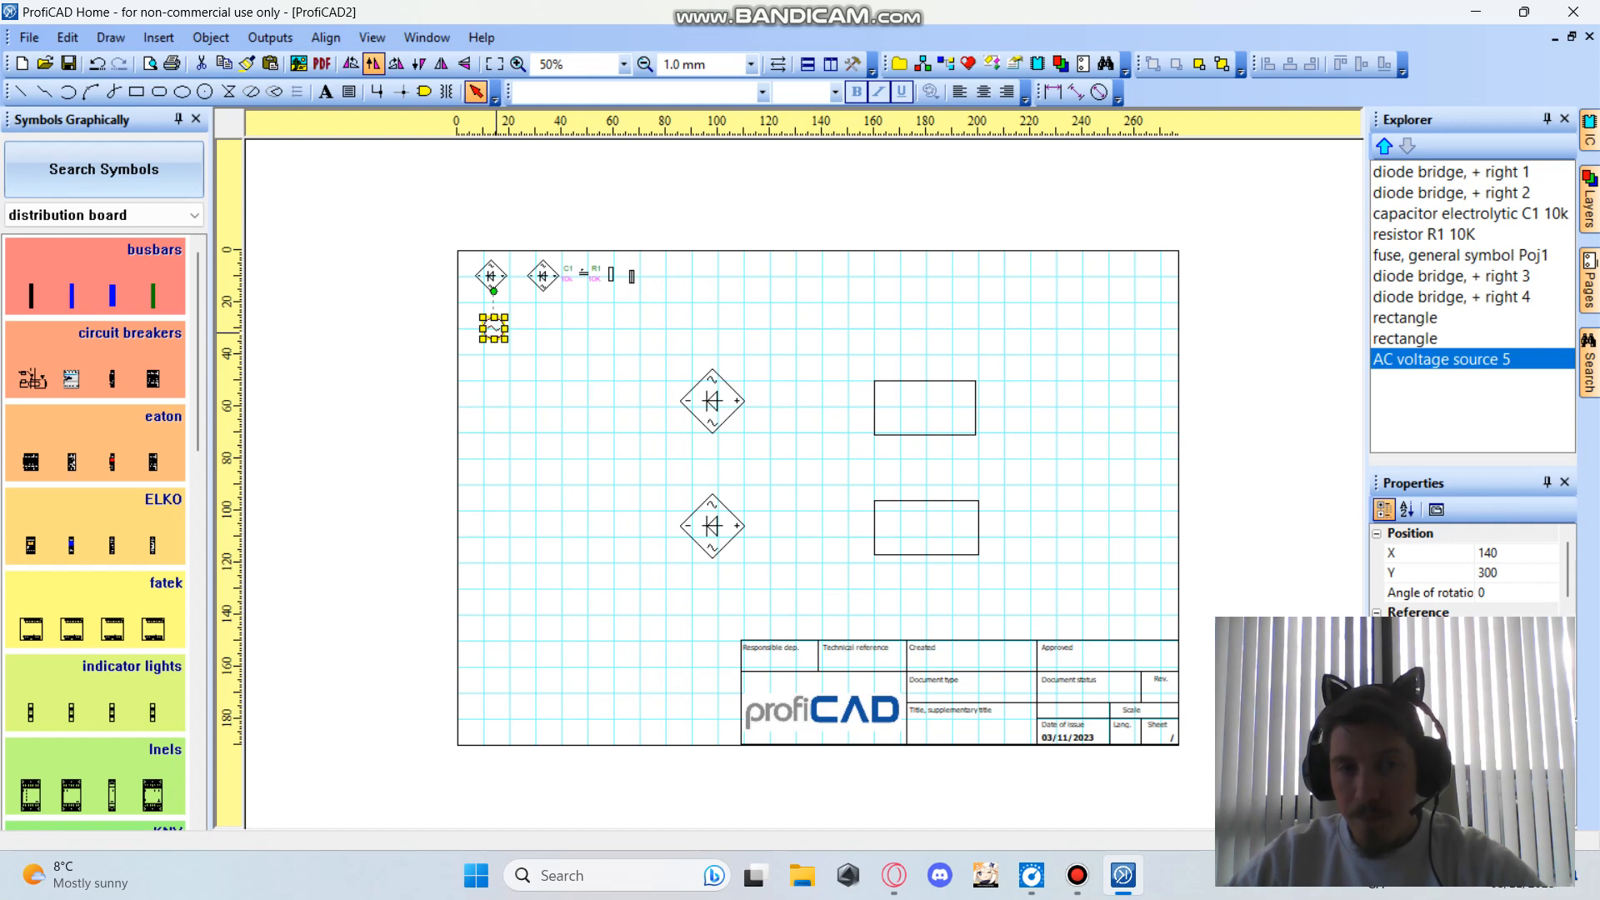
left_click_drag(494, 339, 504, 385)
left_click(588, 433)
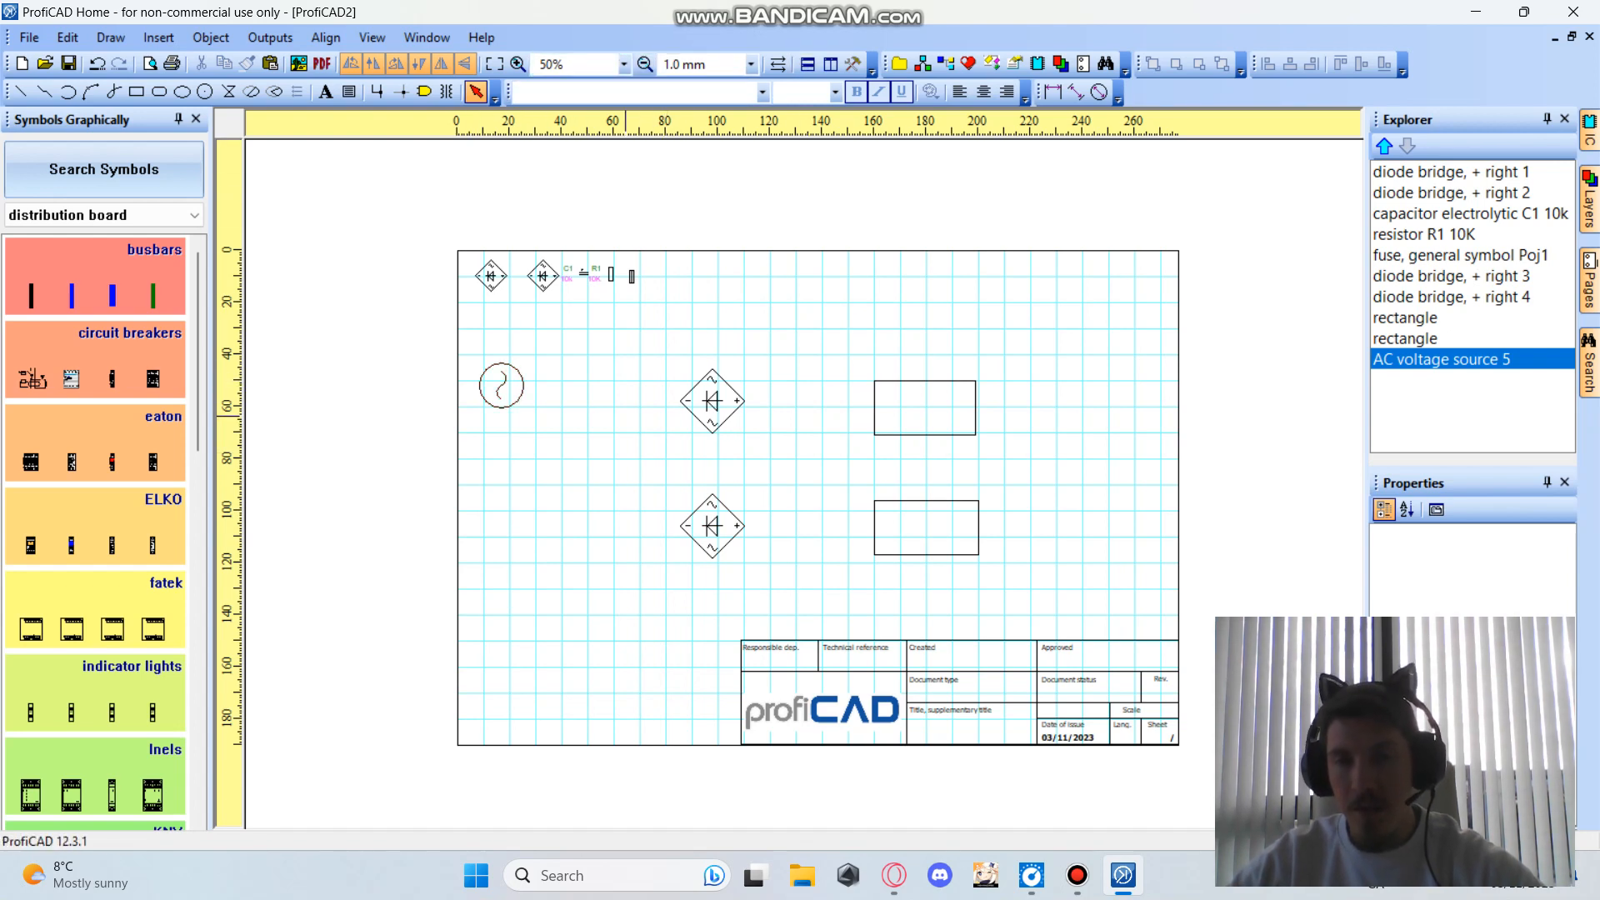
Connect the AC source's top to the upper diode bridge's top with lines 23 mm up, 80 mm across and 25 mm down.
left_click(21, 92)
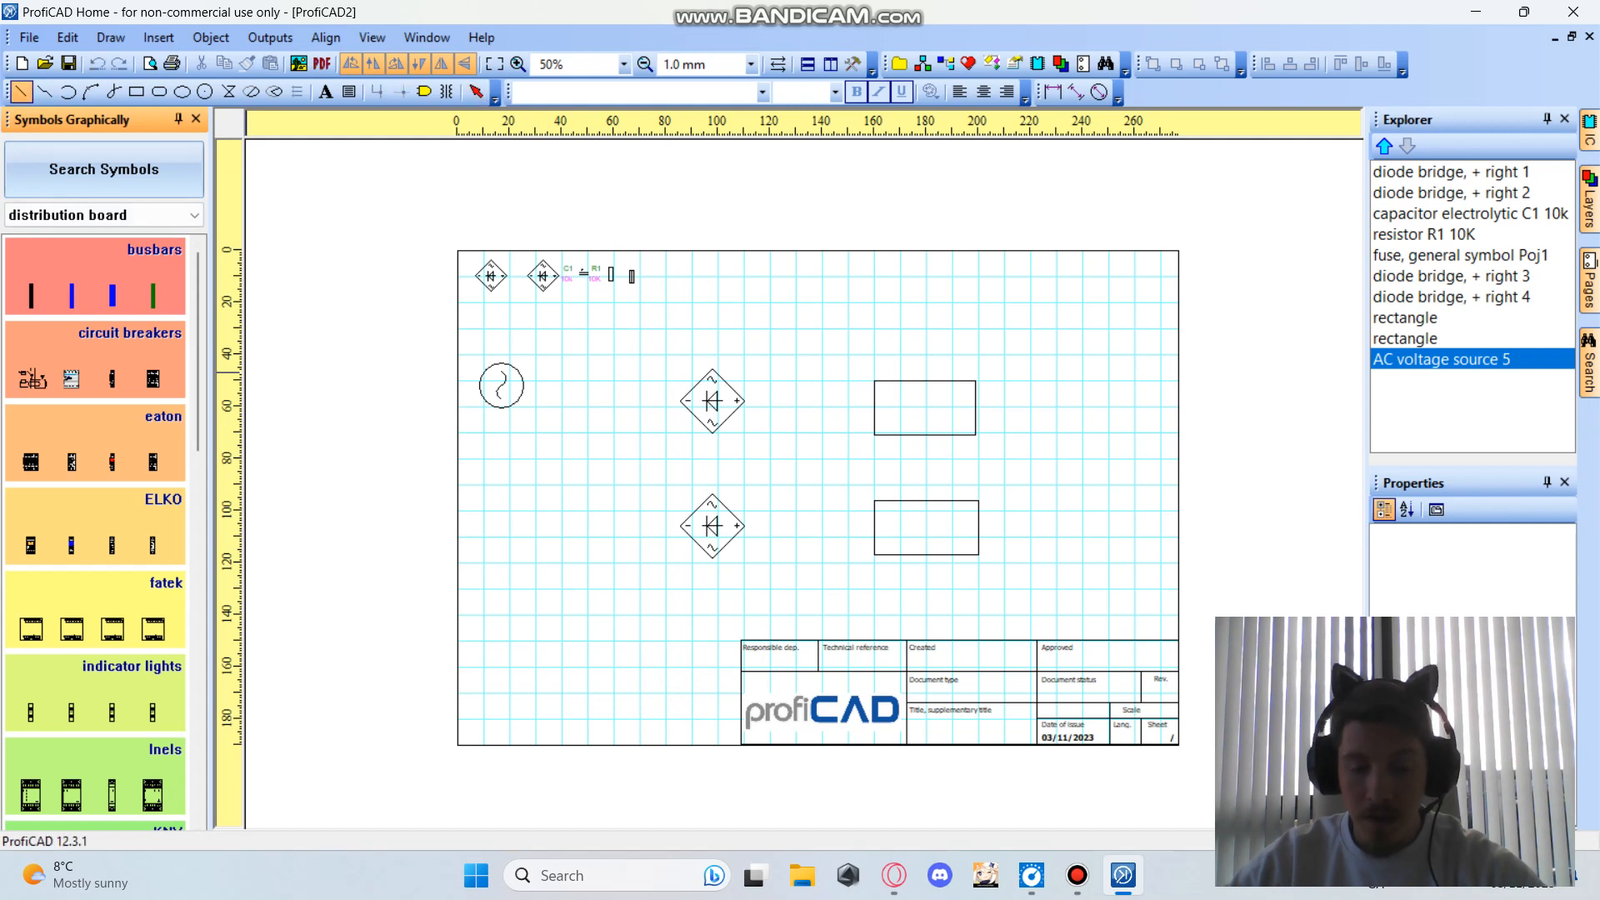
scroll(547, 371, "up", 1)
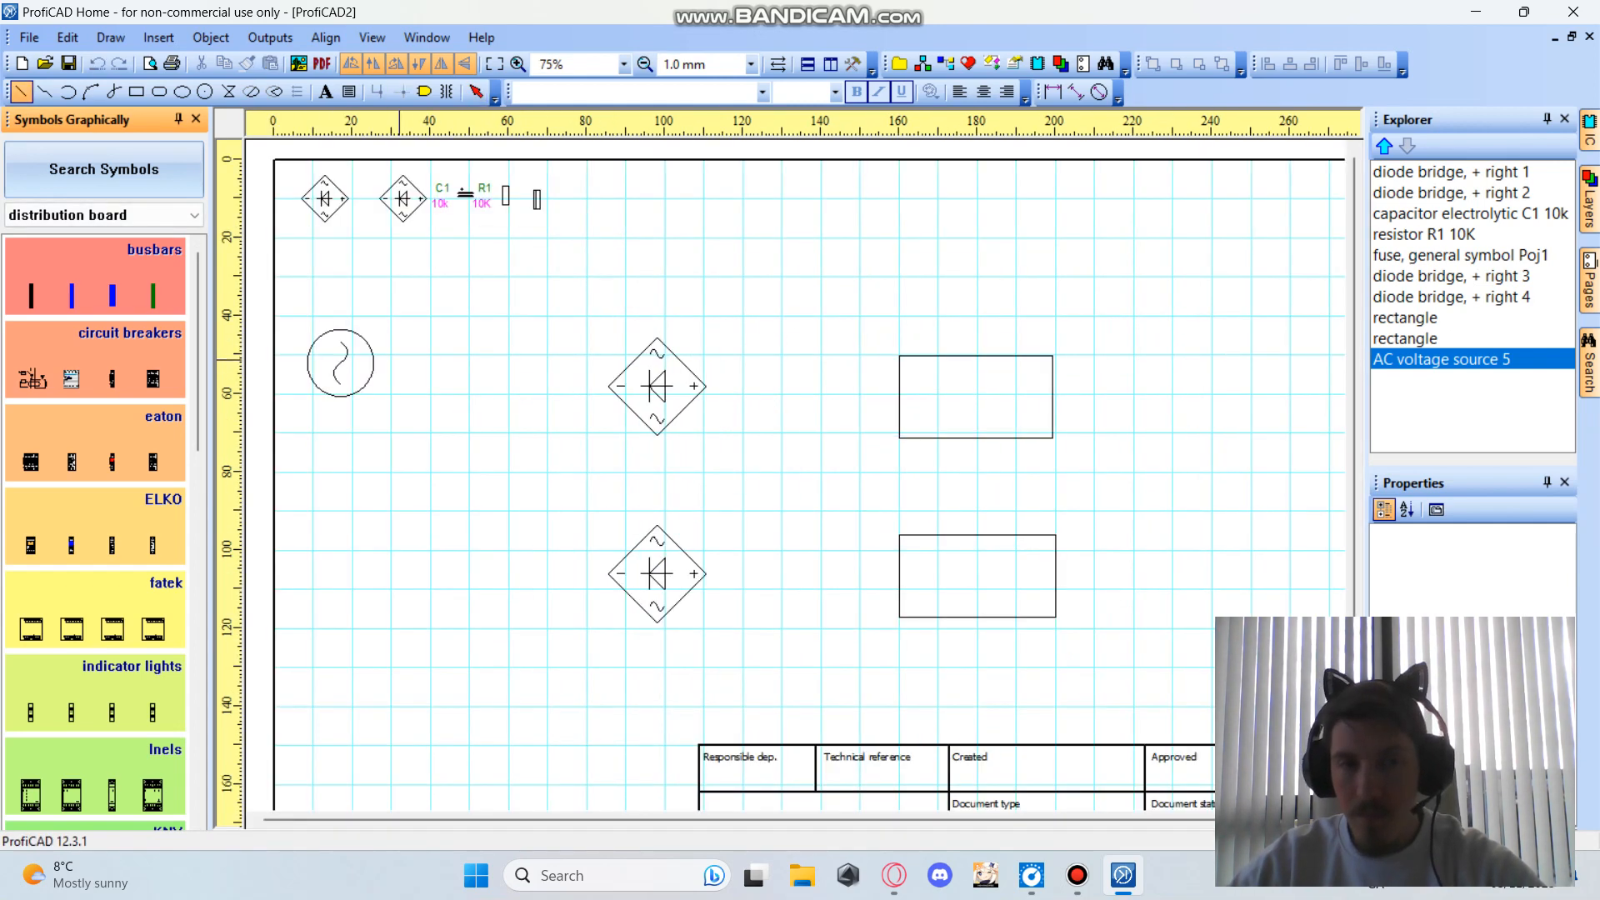
scroll(323, 352, "down", 1)
scroll(323, 352, "up", 1)
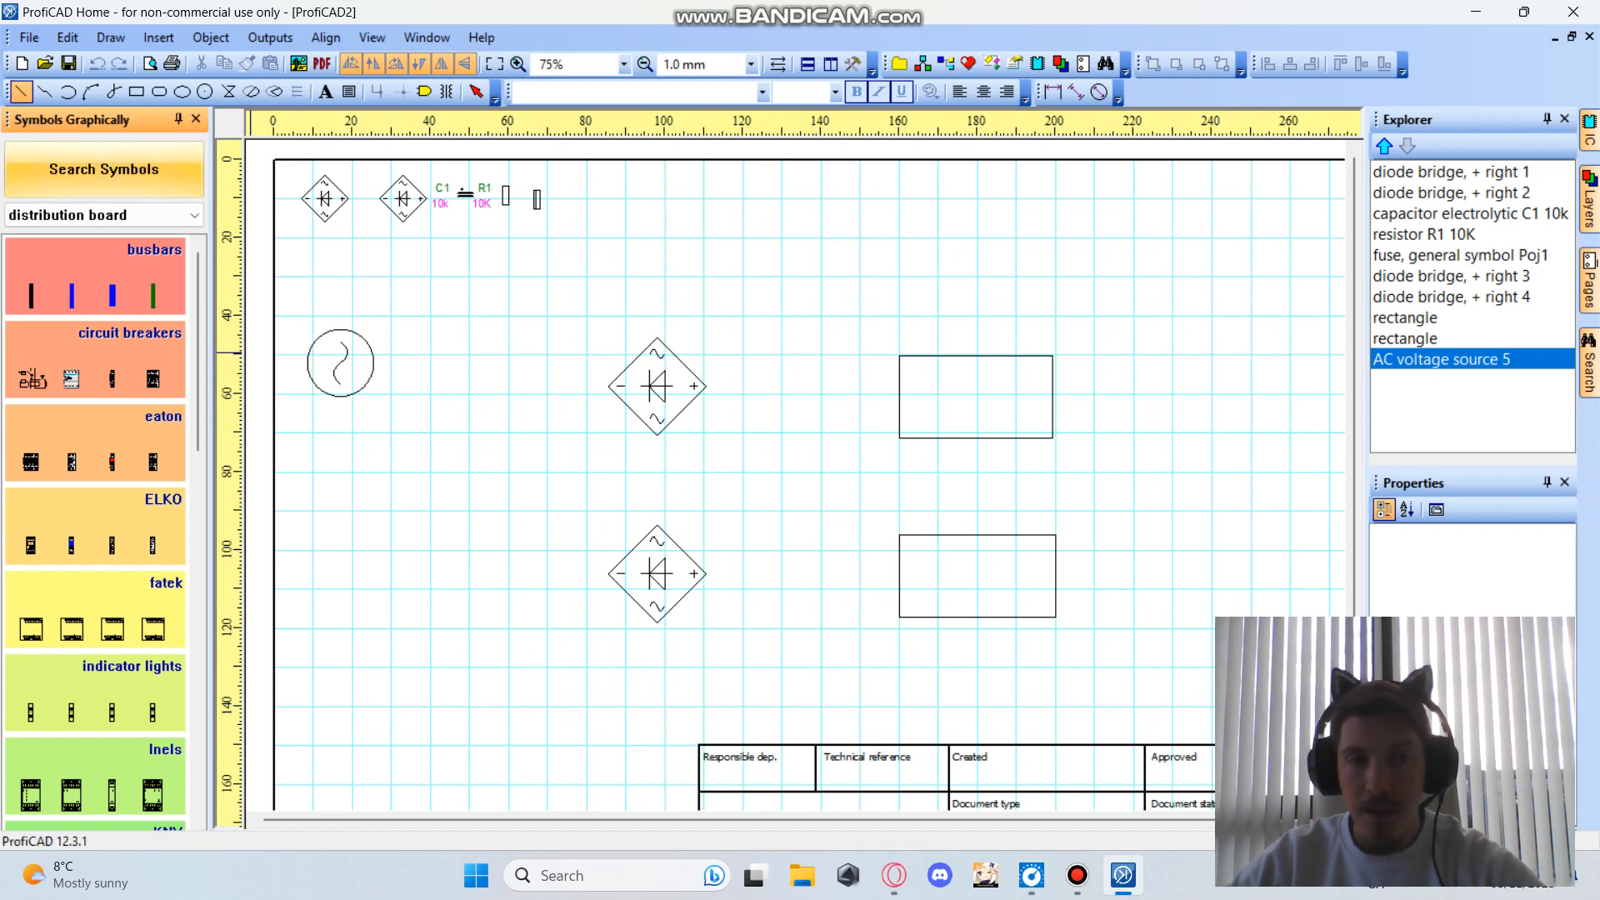
left_click(344, 327)
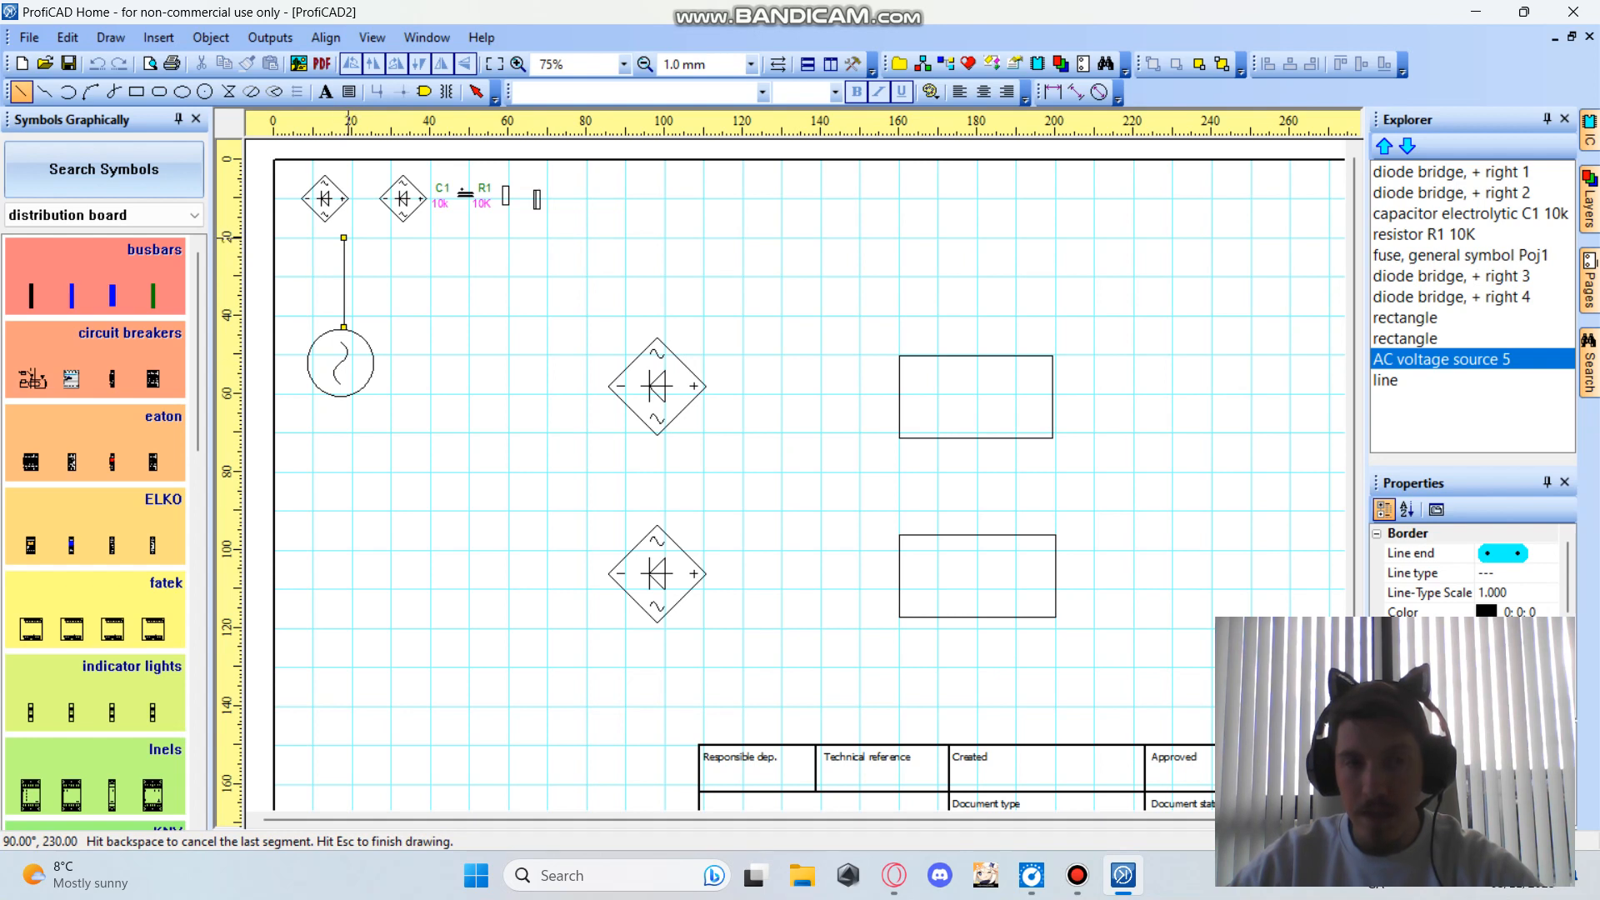
double_click(343, 237)
left_click(343, 237)
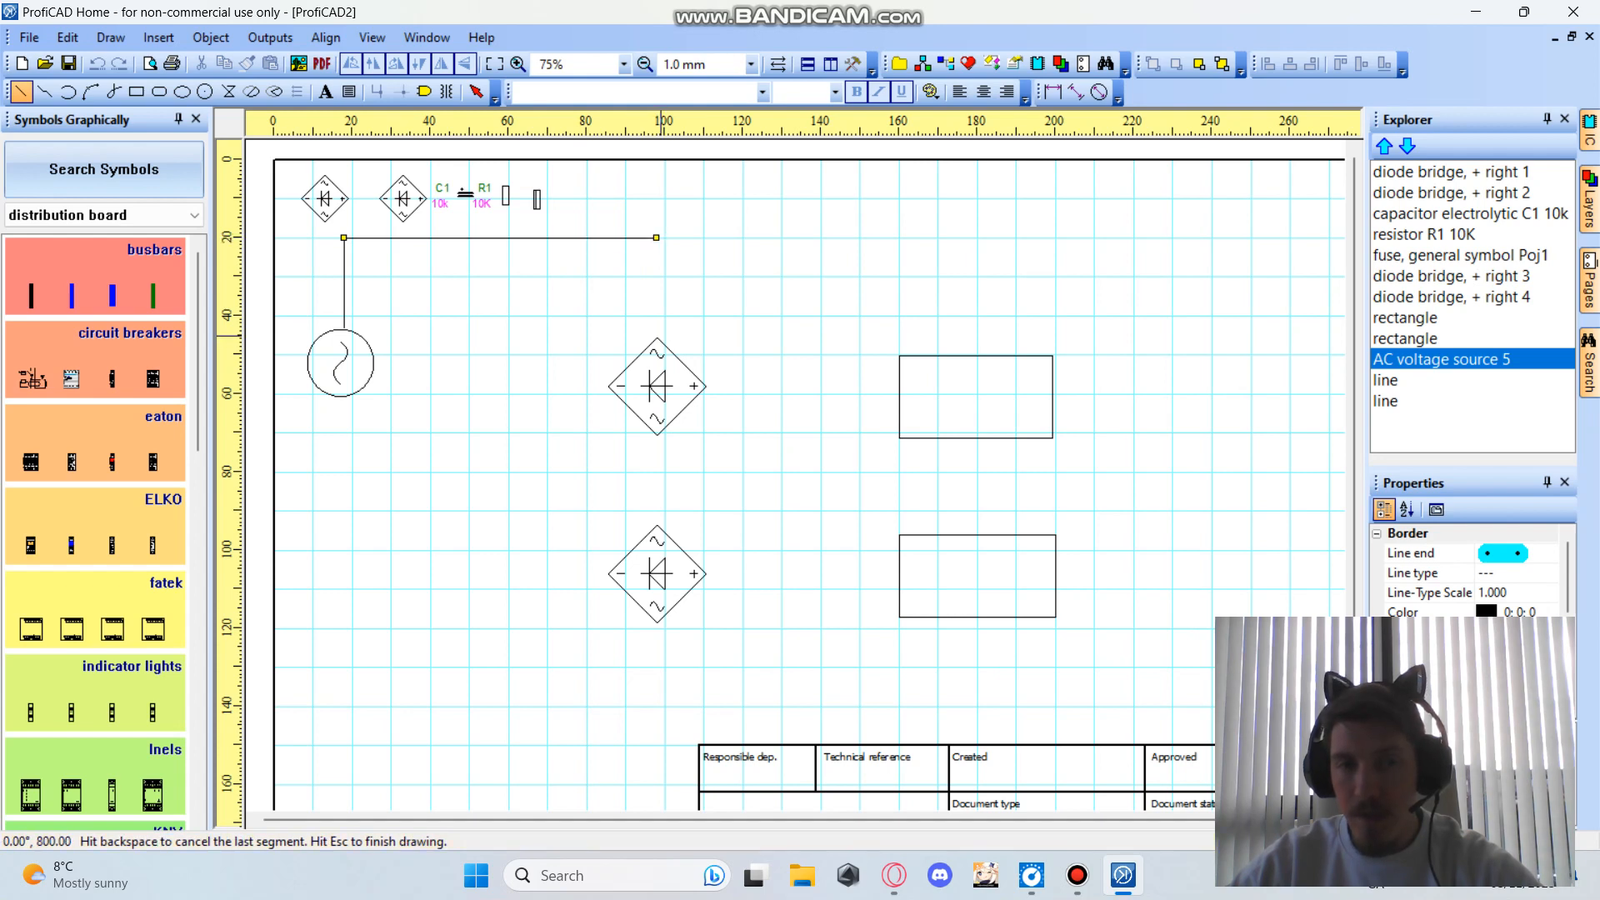
left_click(657, 238)
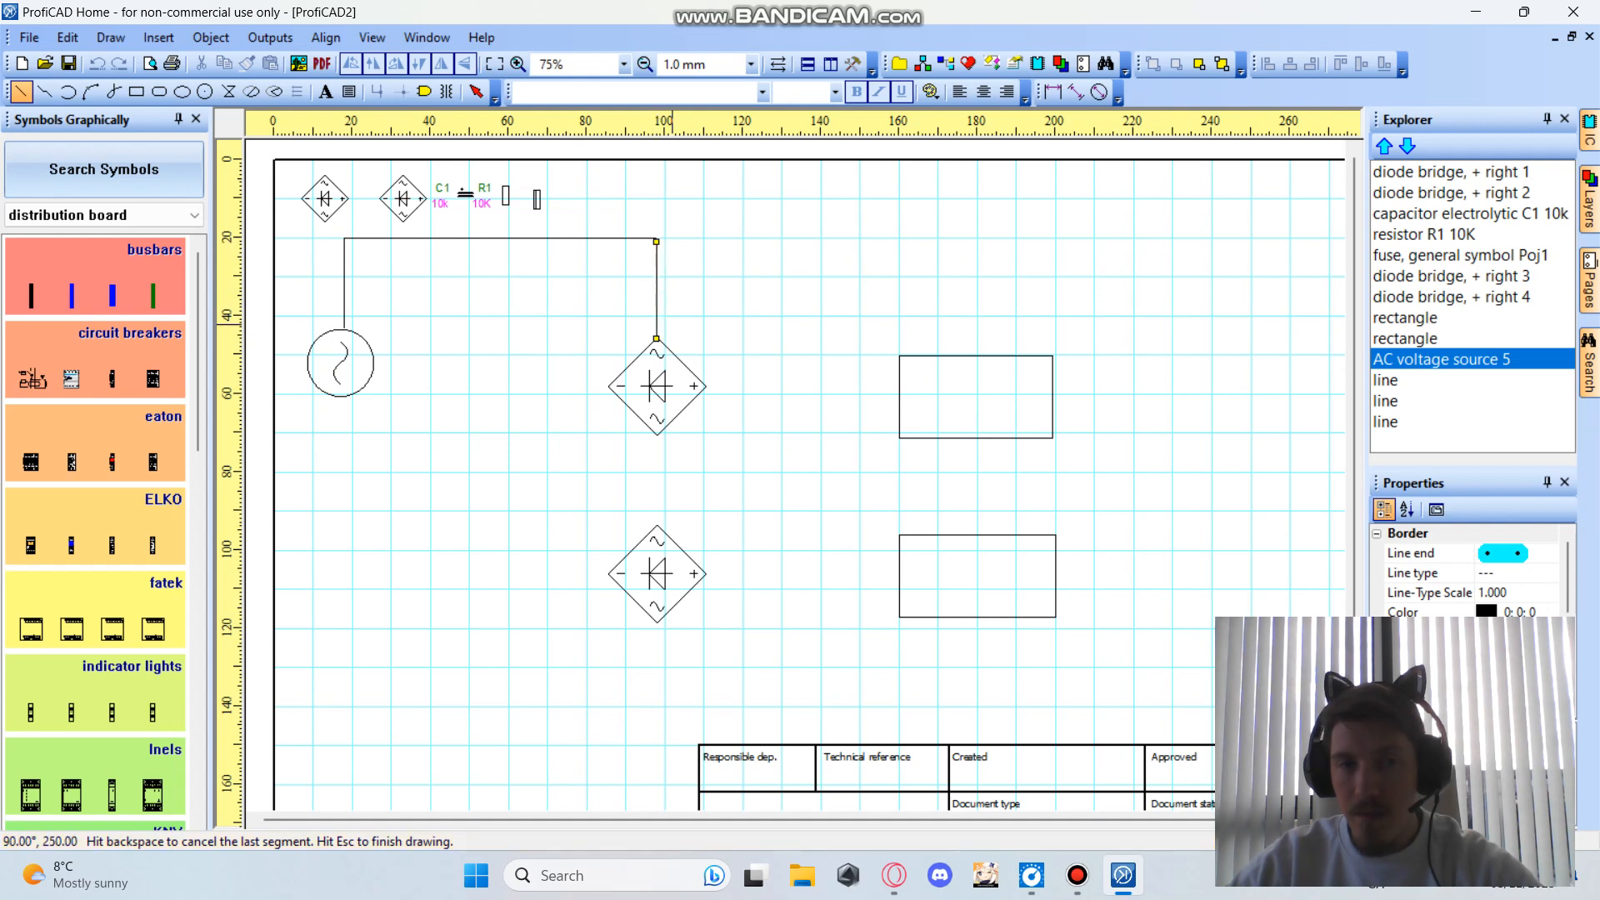
left_click(656, 338)
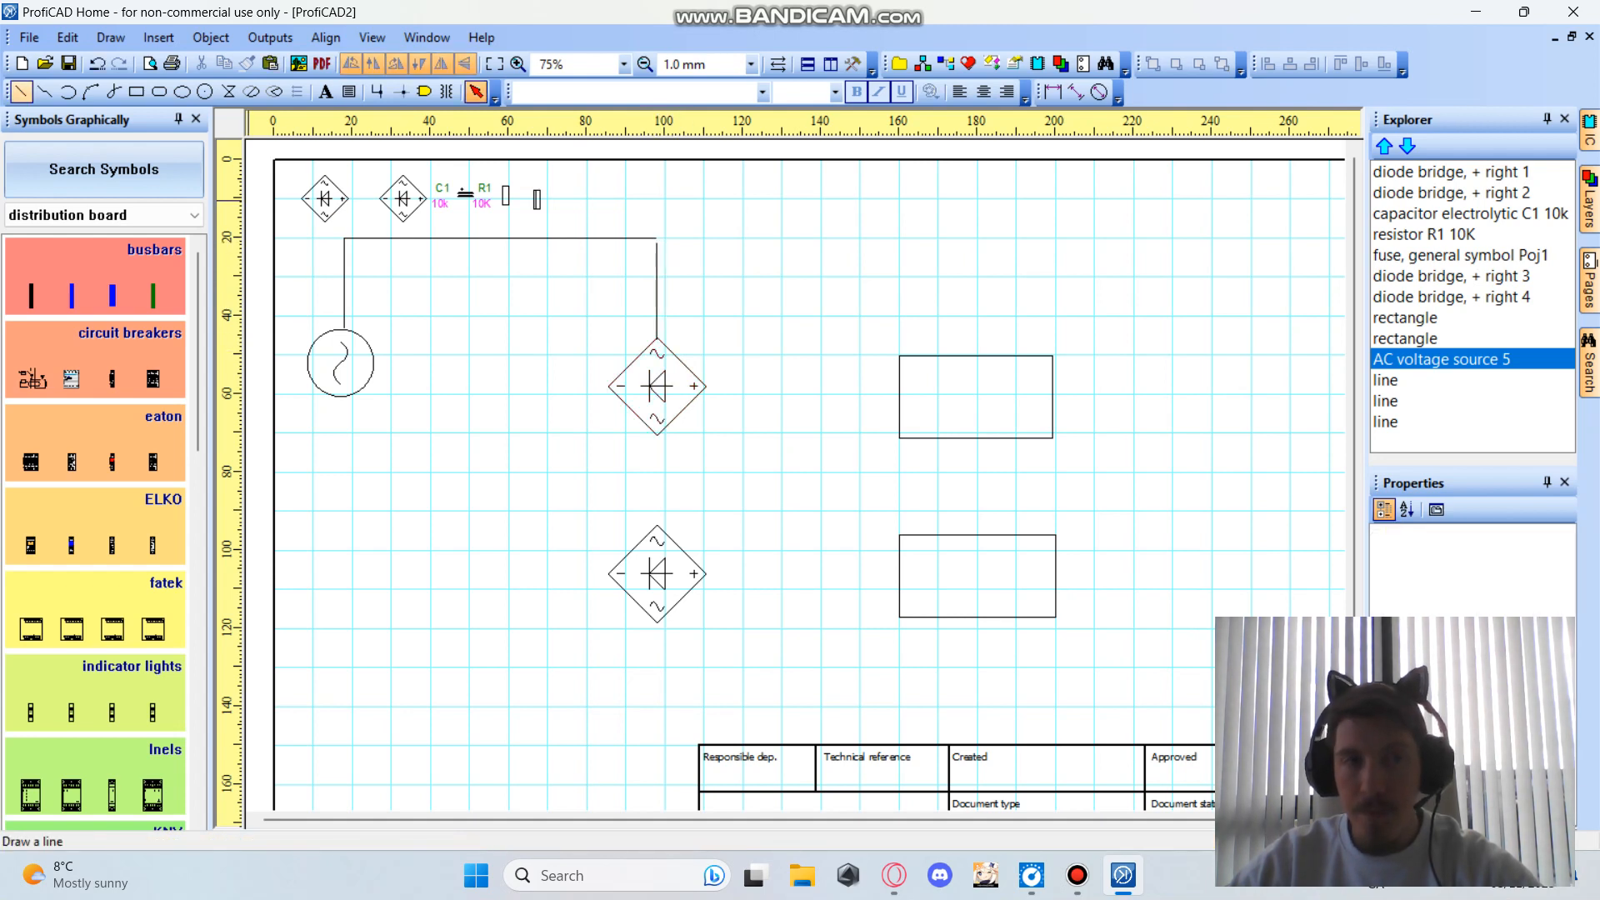
Close the gap at the connection's corner above the diode bridge with a 1 mm vertical line.
scroll(597, 252, "up", 5)
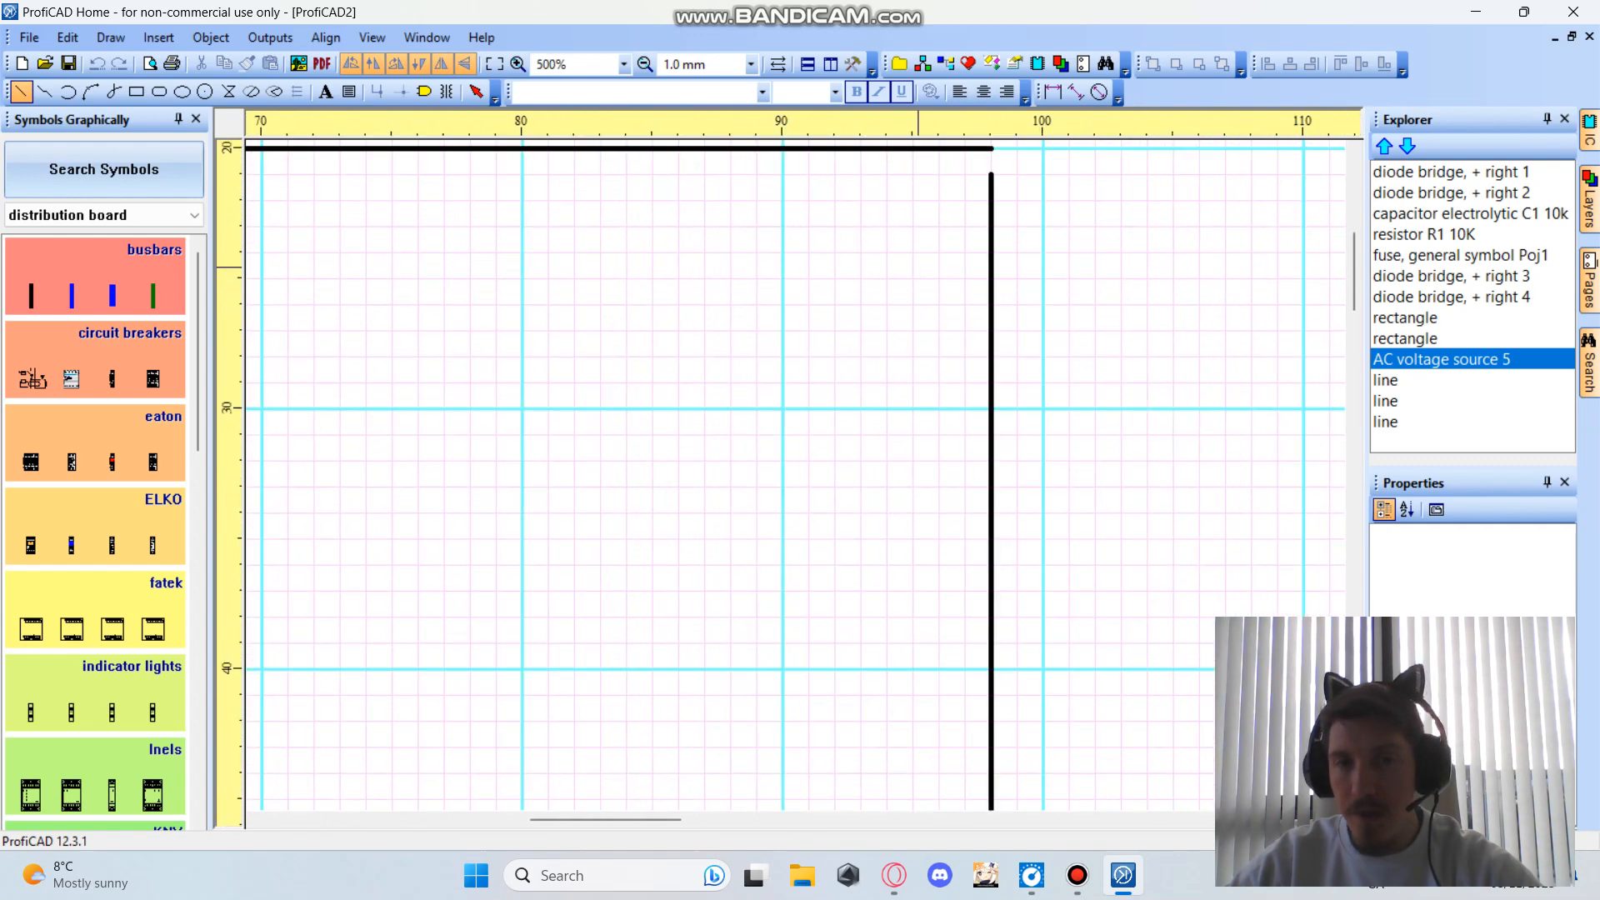
scroll(917, 267, "down", 2)
left_click(947, 221)
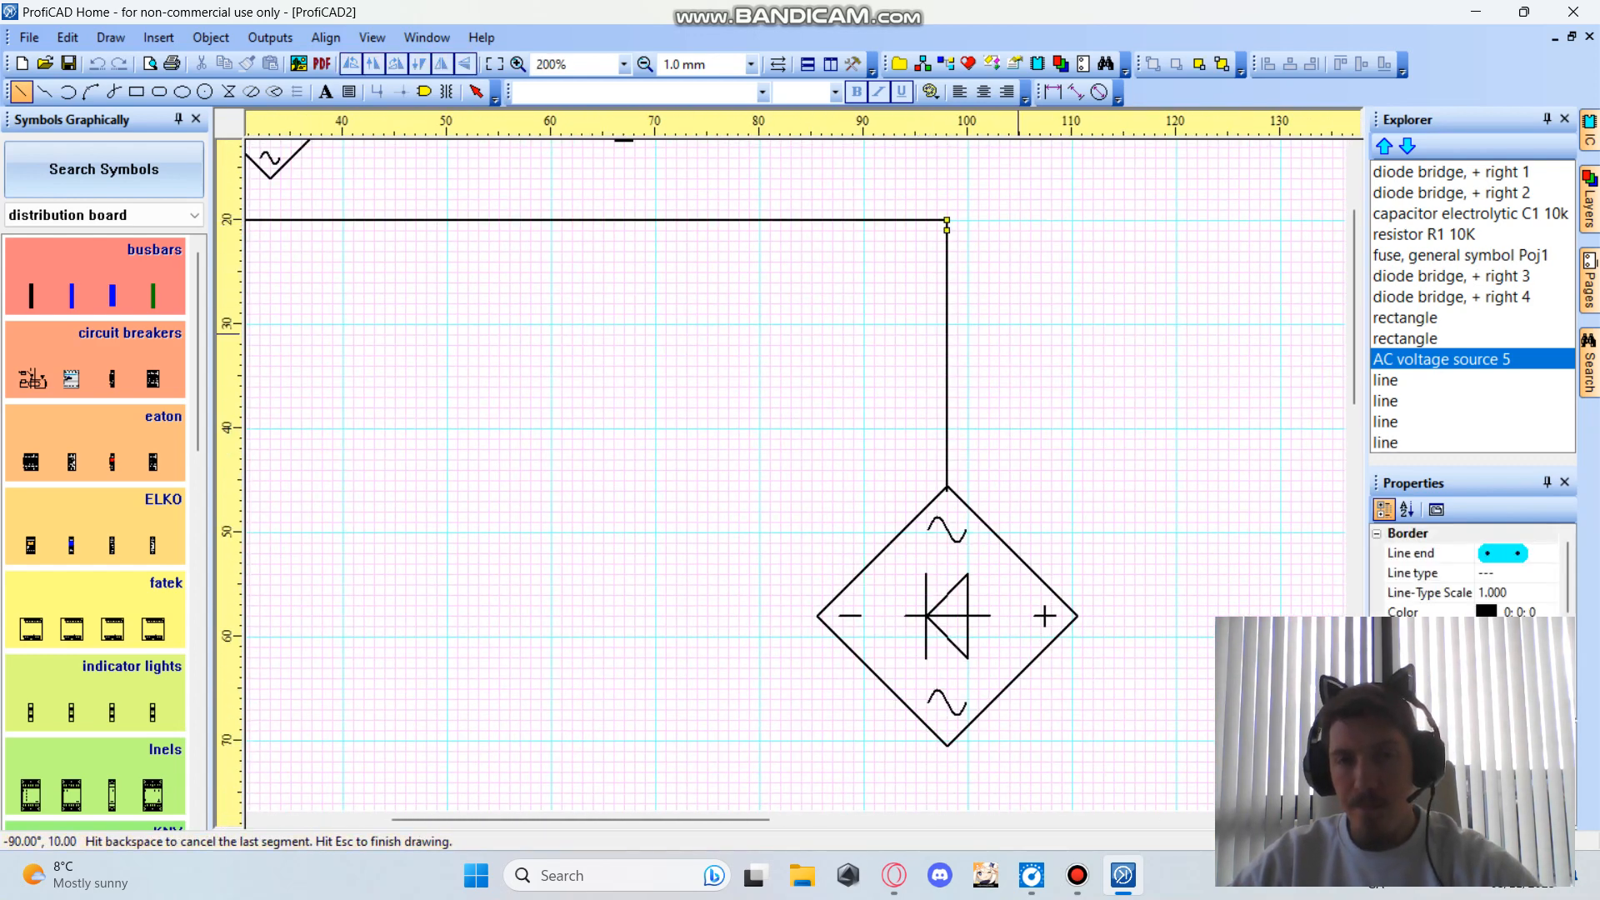
key("Escape")
Connect the AC source's bottom to the upper diode bridge's bottom with lines 22 mm down, 82 mm across and about 12 mm up.
scroll(1018, 375, "down", 2)
scroll(617, 372, "up", 1)
scroll(617, 373, "down", 2)
scroll(617, 372, "up", 1)
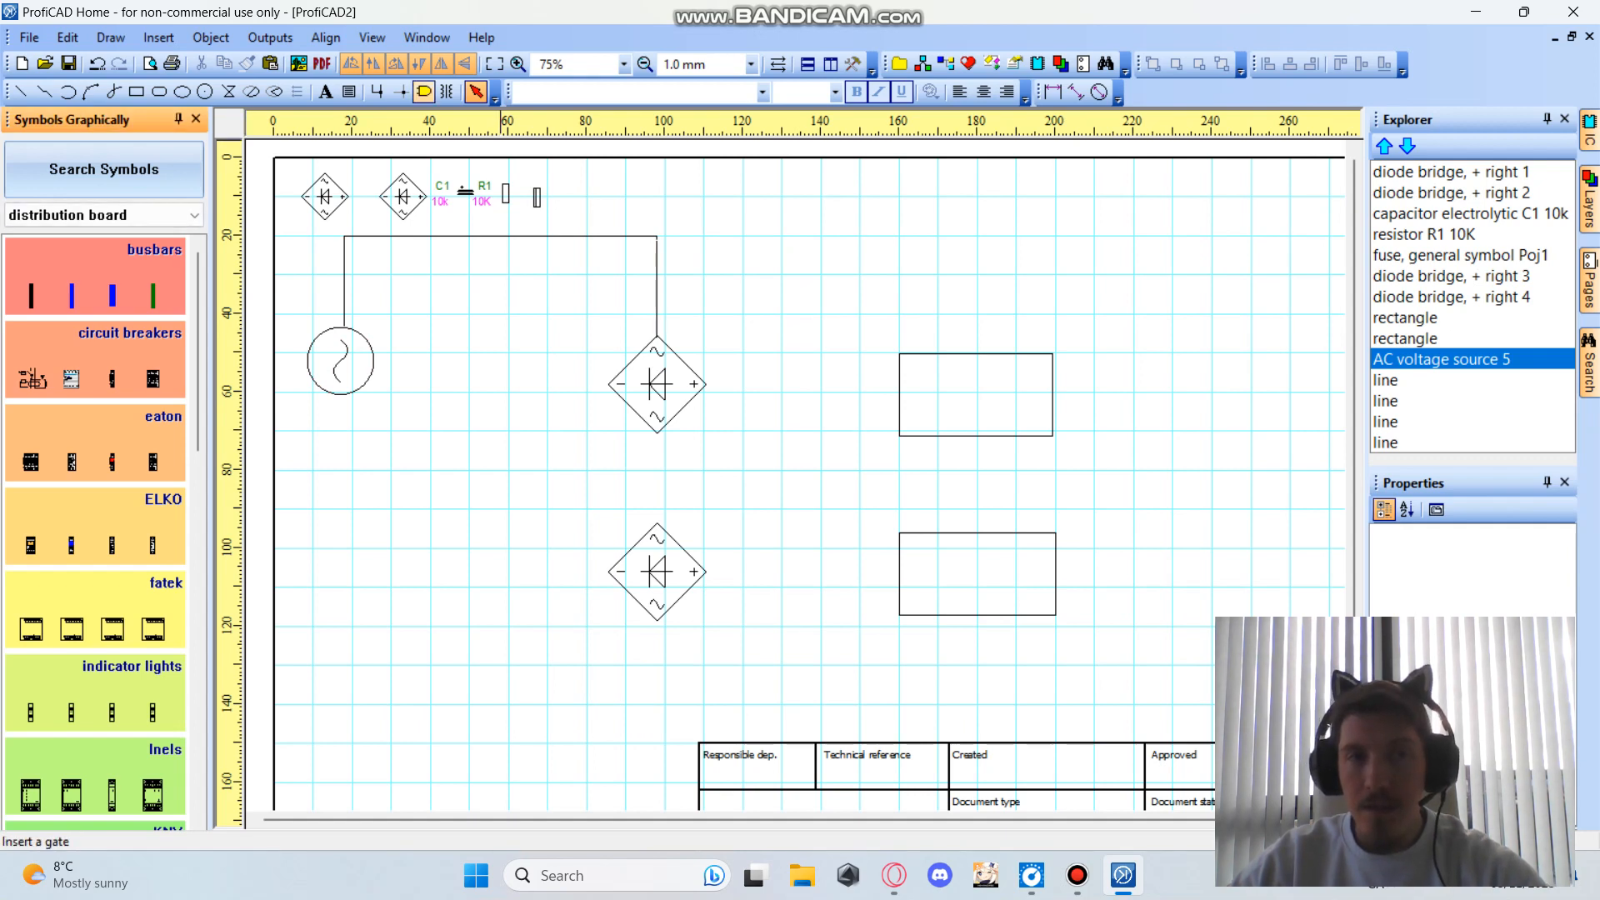
left_click(21, 91)
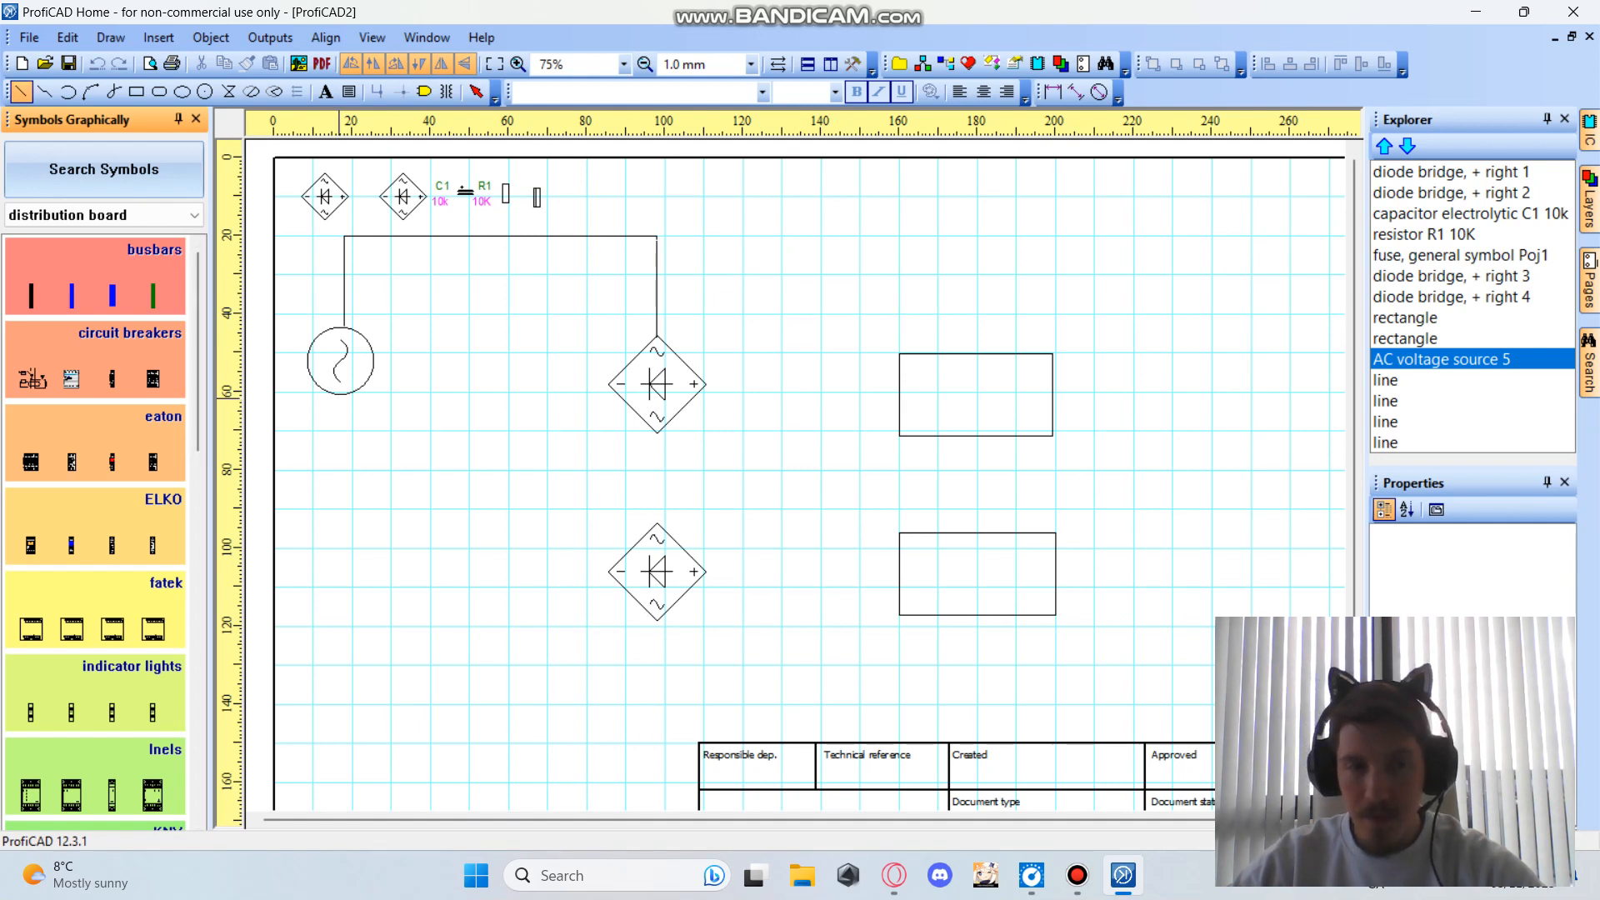
left_click(340, 395)
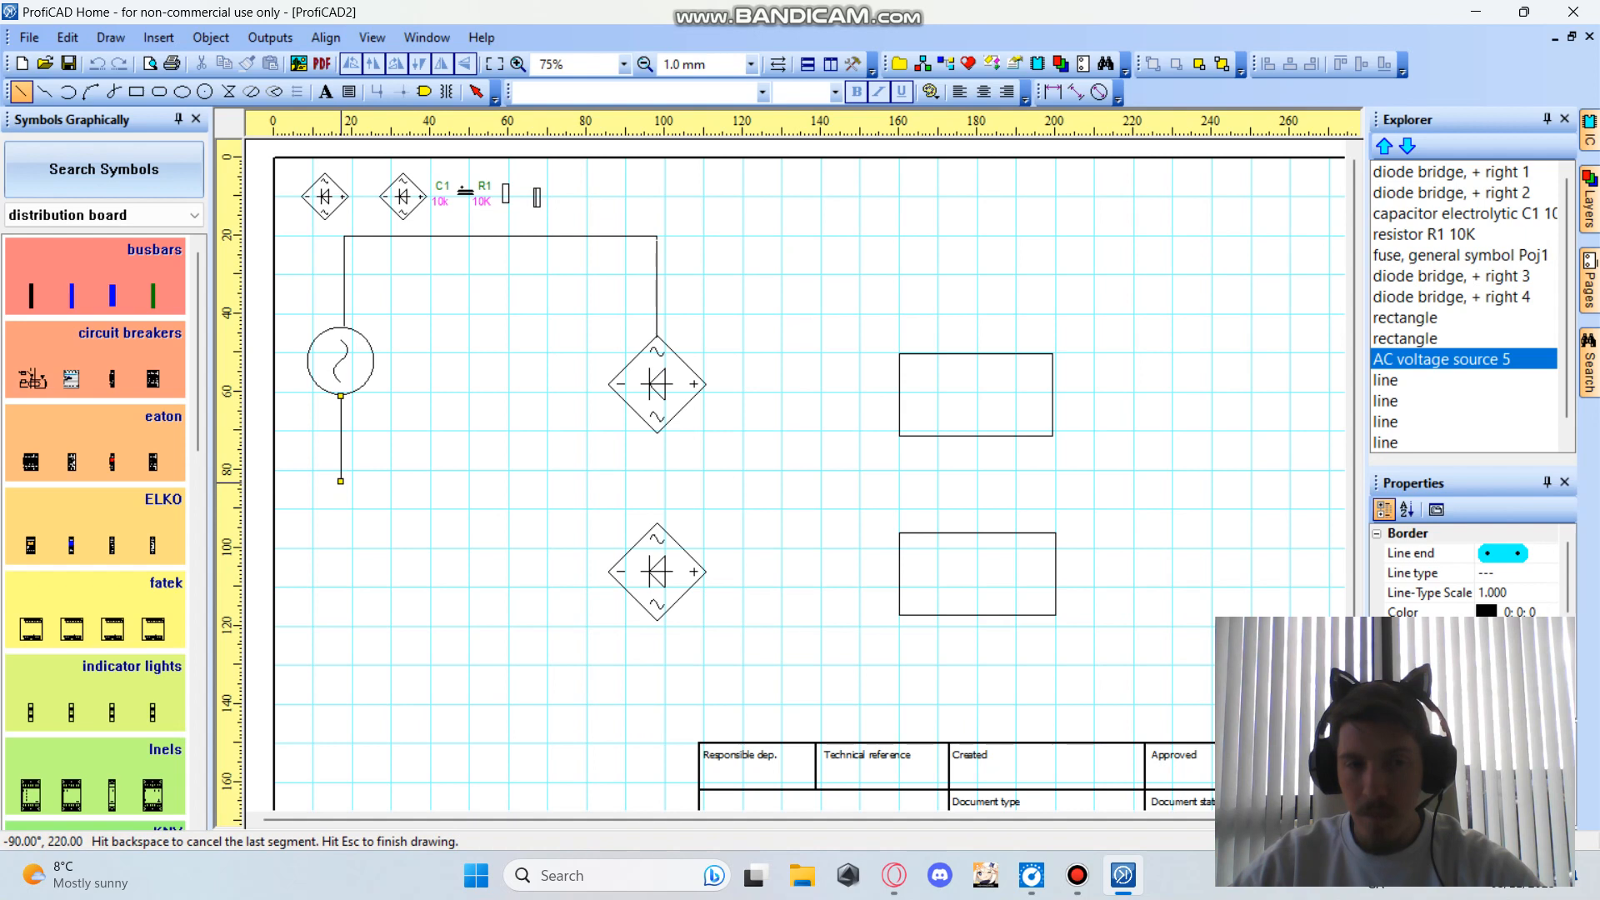
left_click(341, 480)
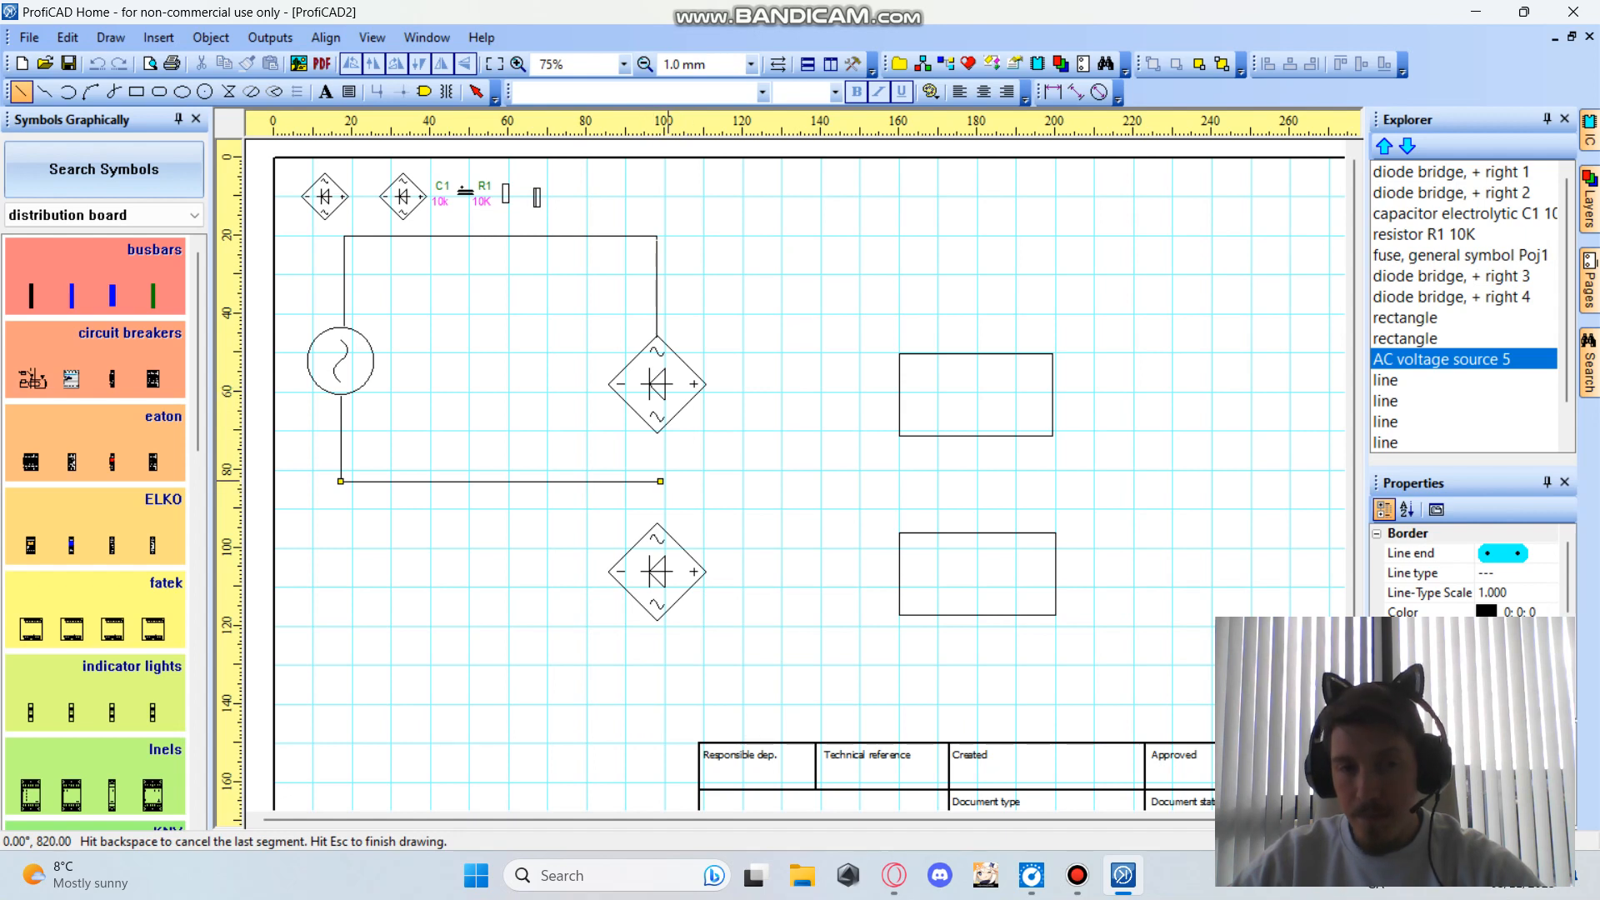
left_click(660, 481)
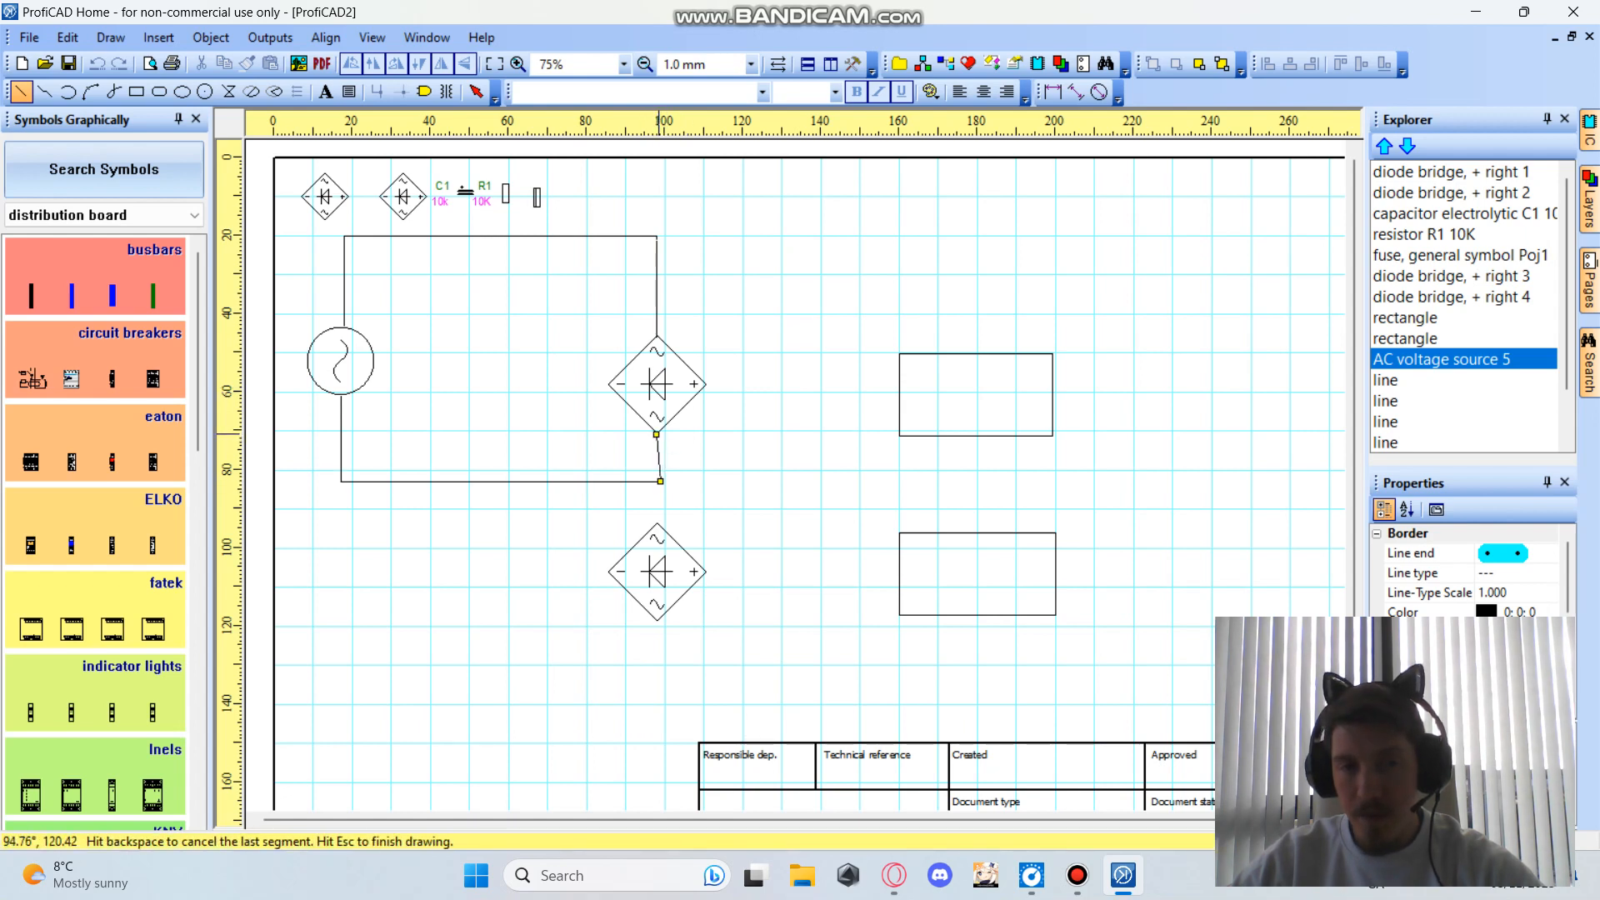
key("Escape")
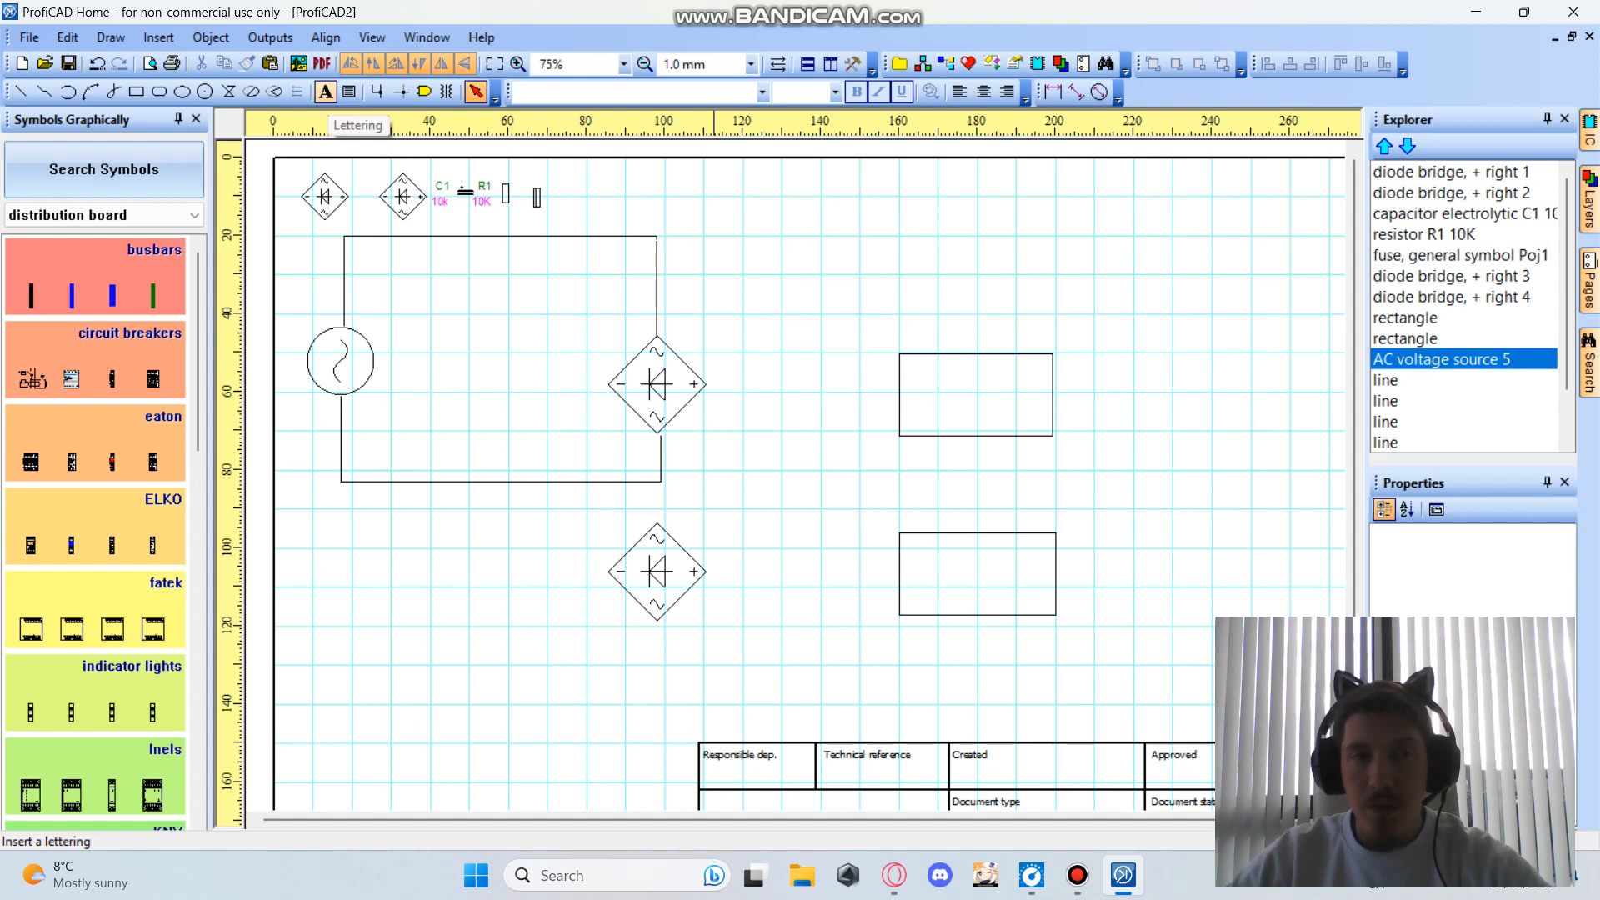
Add the text label "AC" and place it just above the upper large diode bridge, right of its incoming line.
left_click(326, 92)
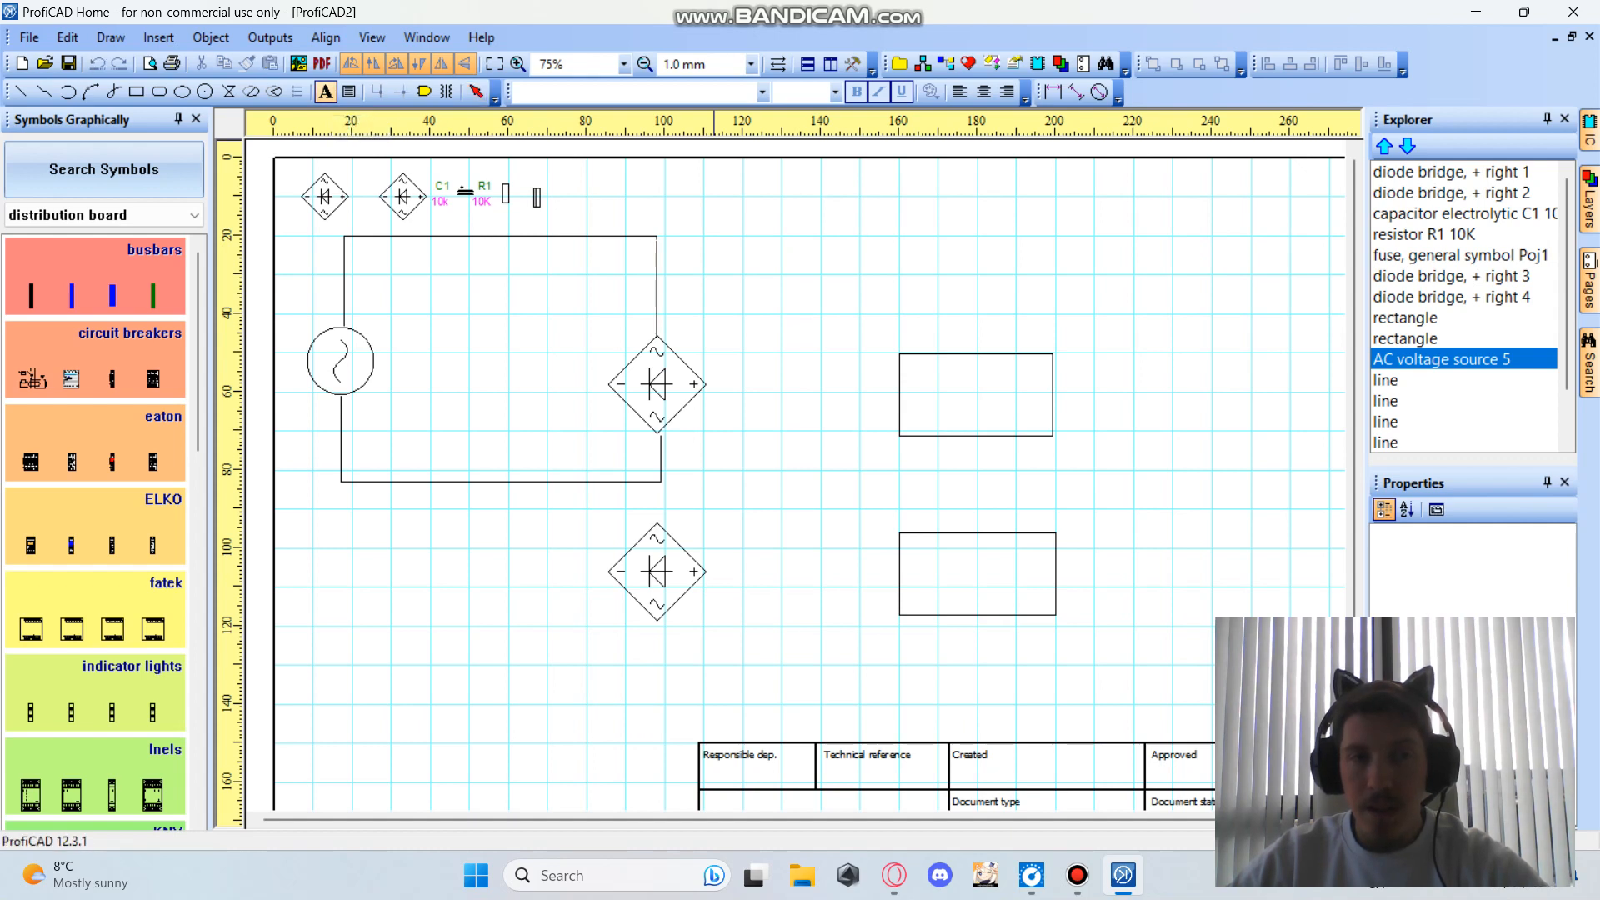
left_click(714, 350)
double_click(526, 276)
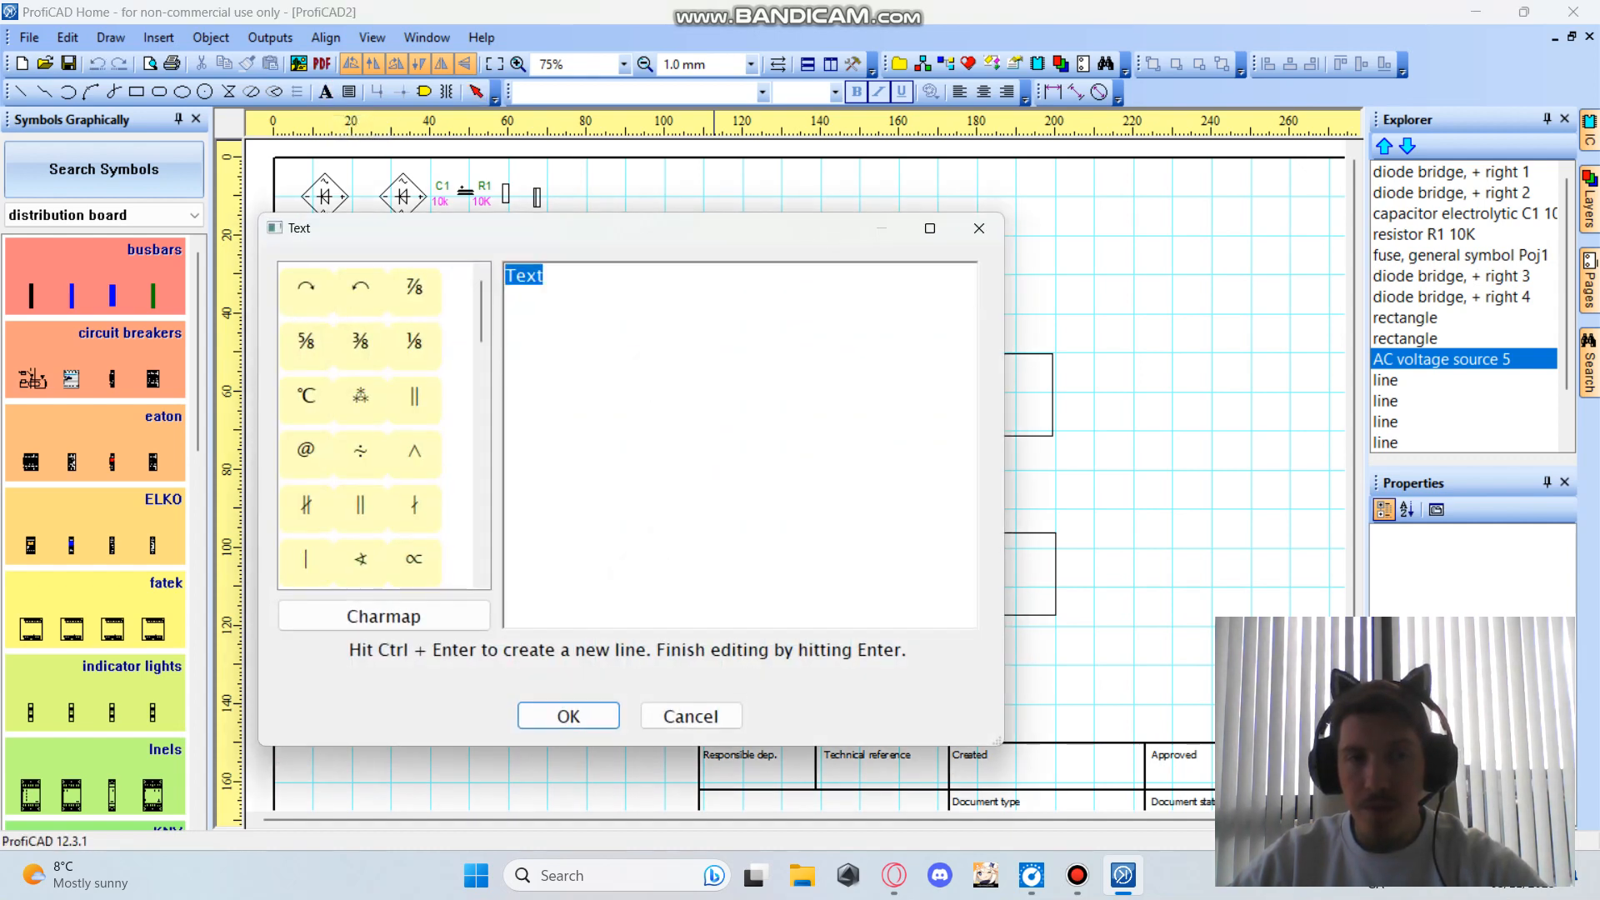
double_click(527, 276)
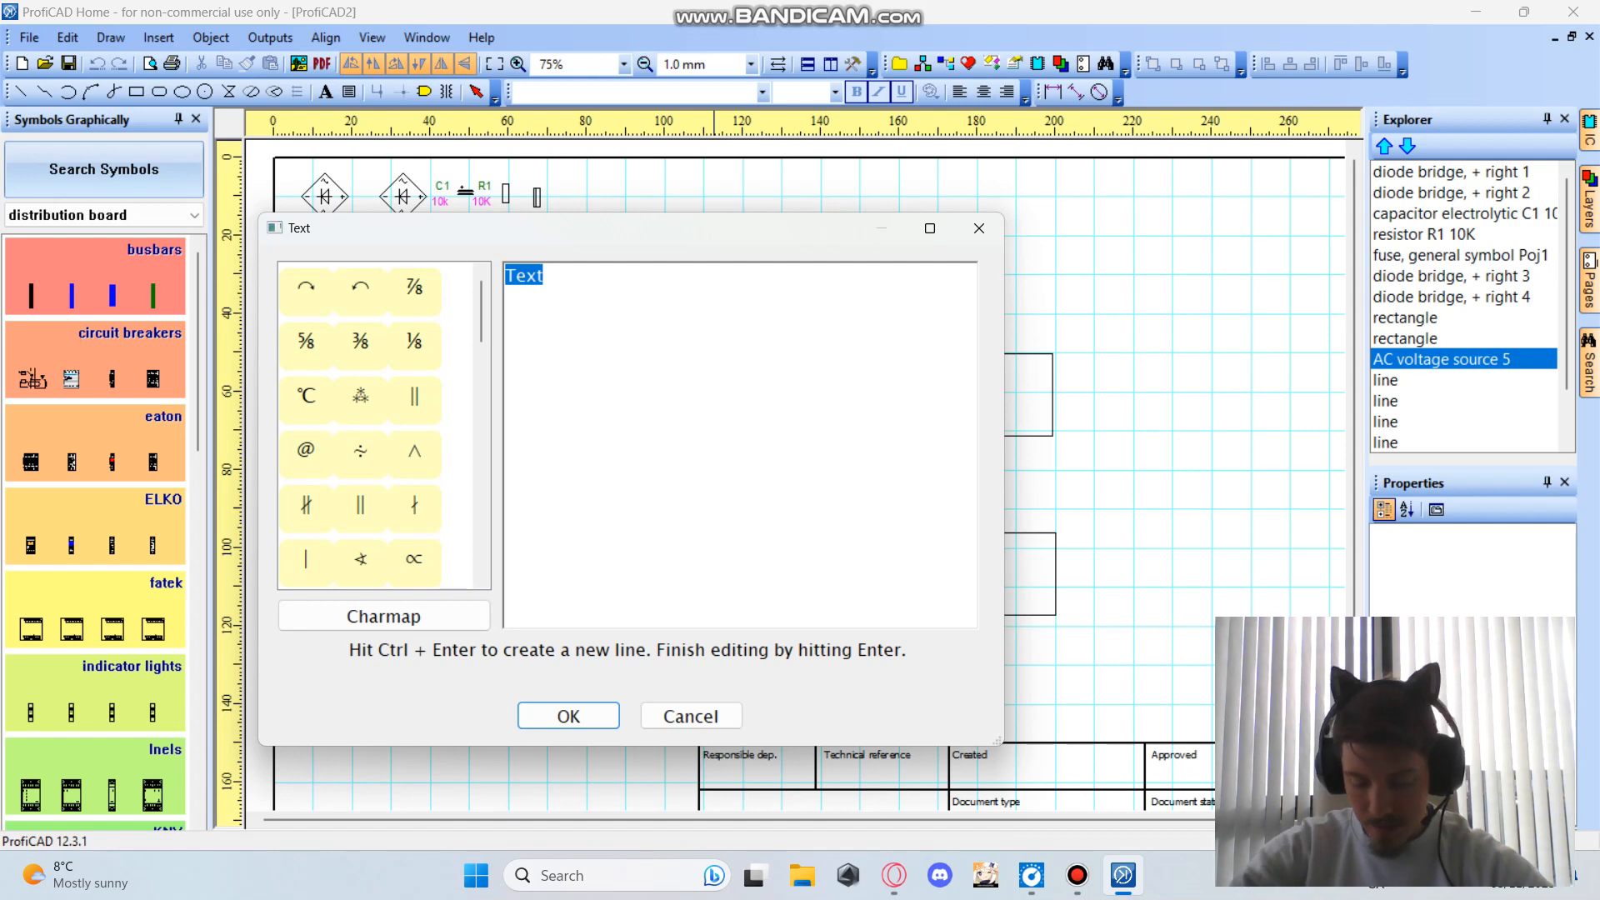
type("AC")
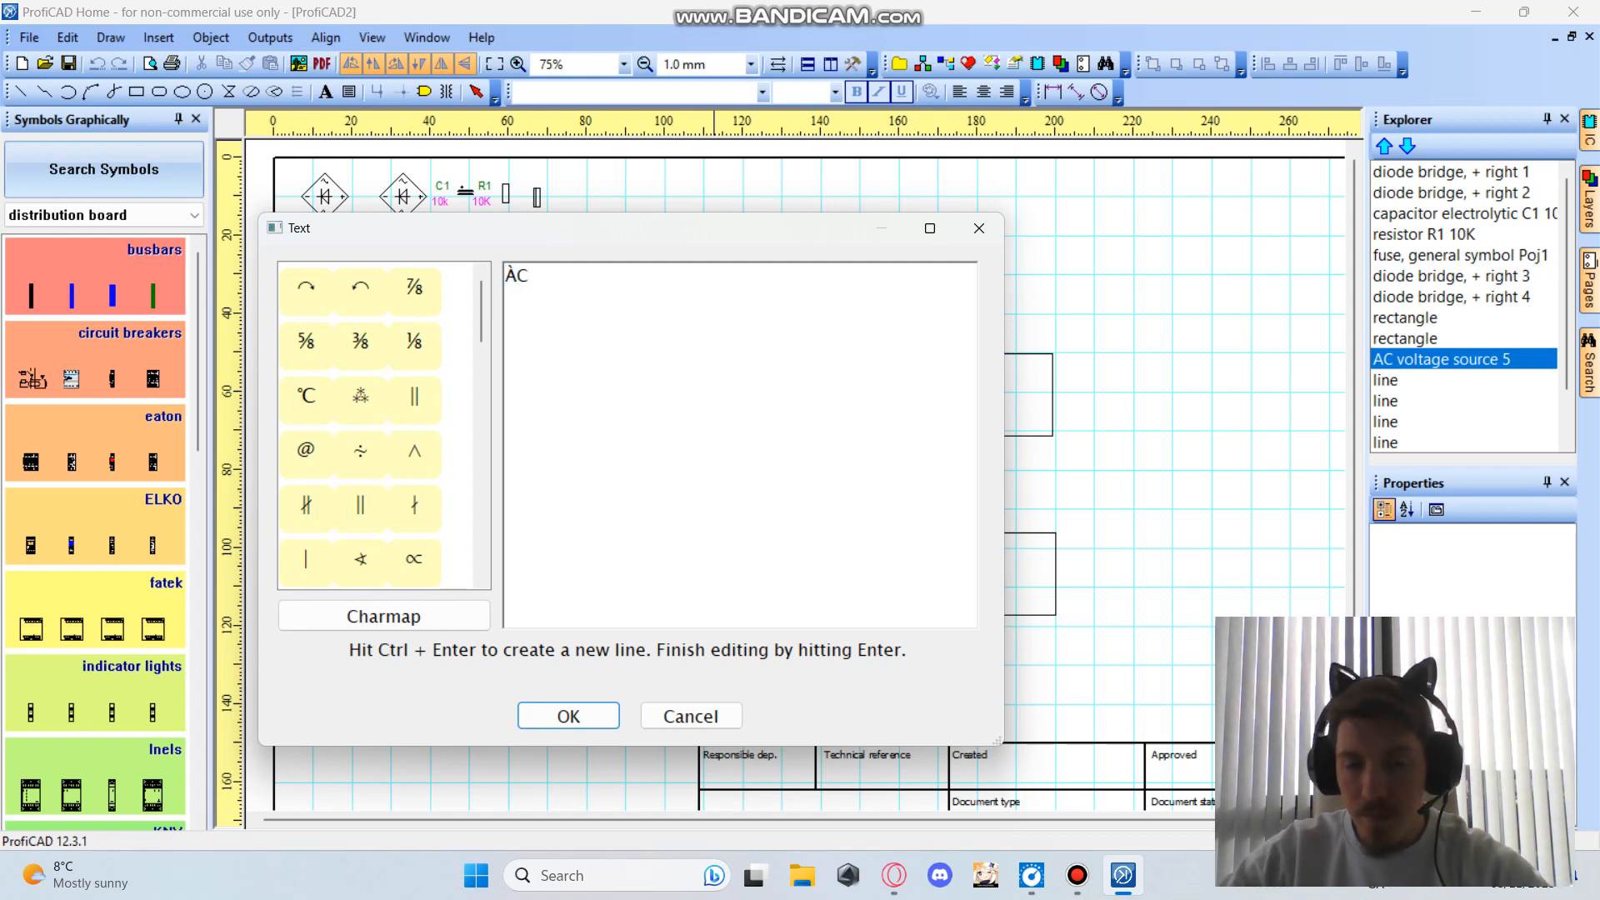
key("BackSpace")
key("BackSpace")
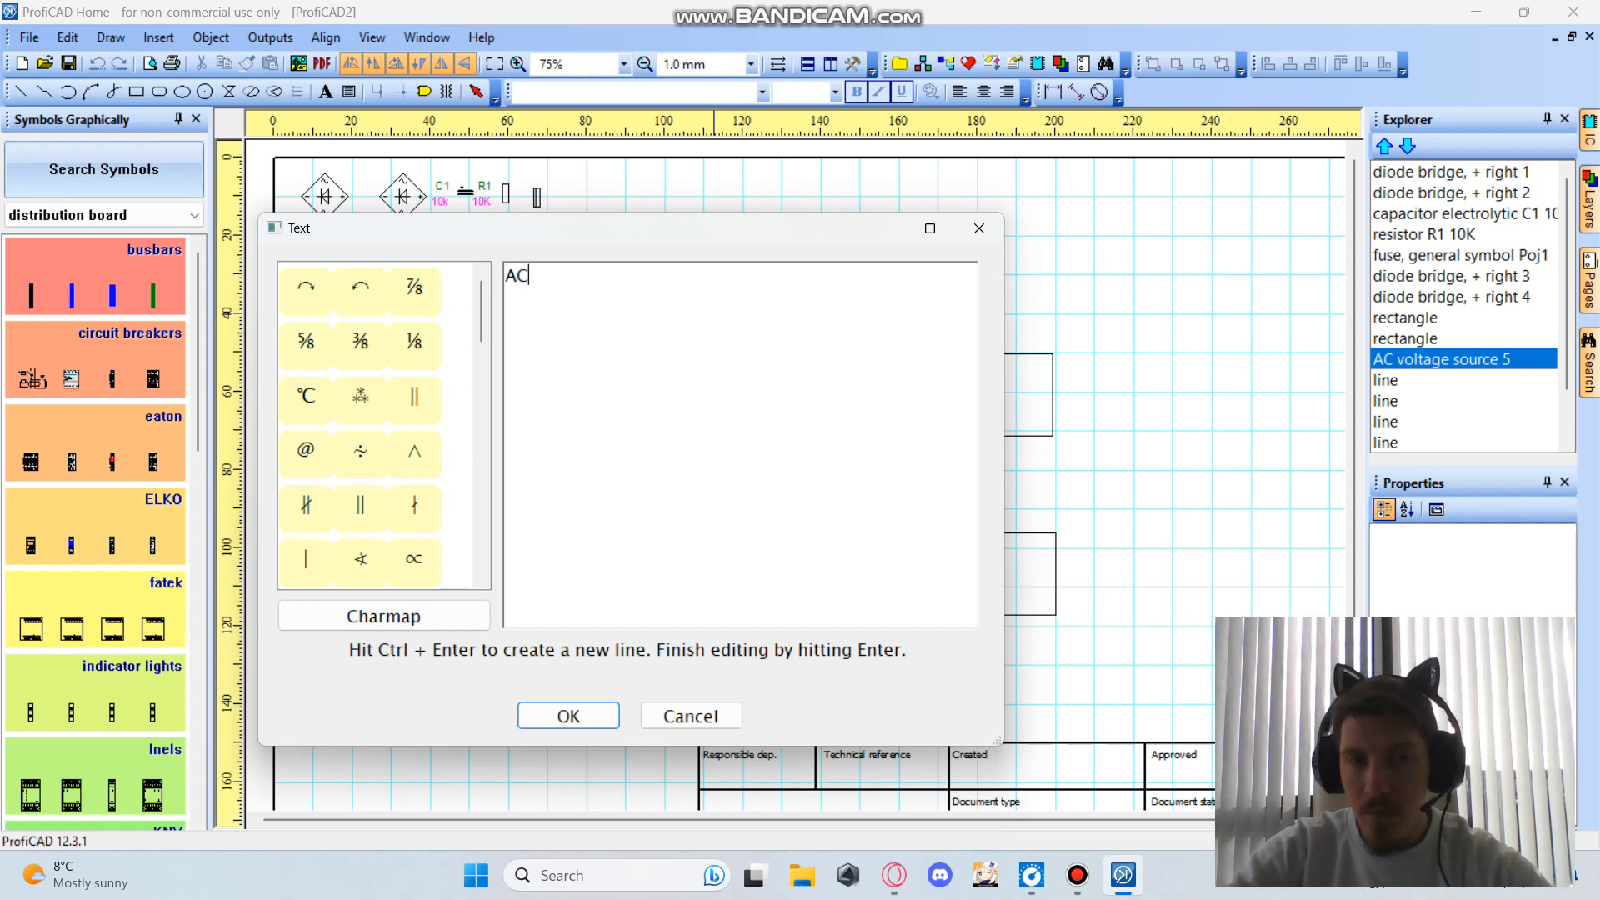
key("Return")
left_click_drag(618, 560, 676, 318)
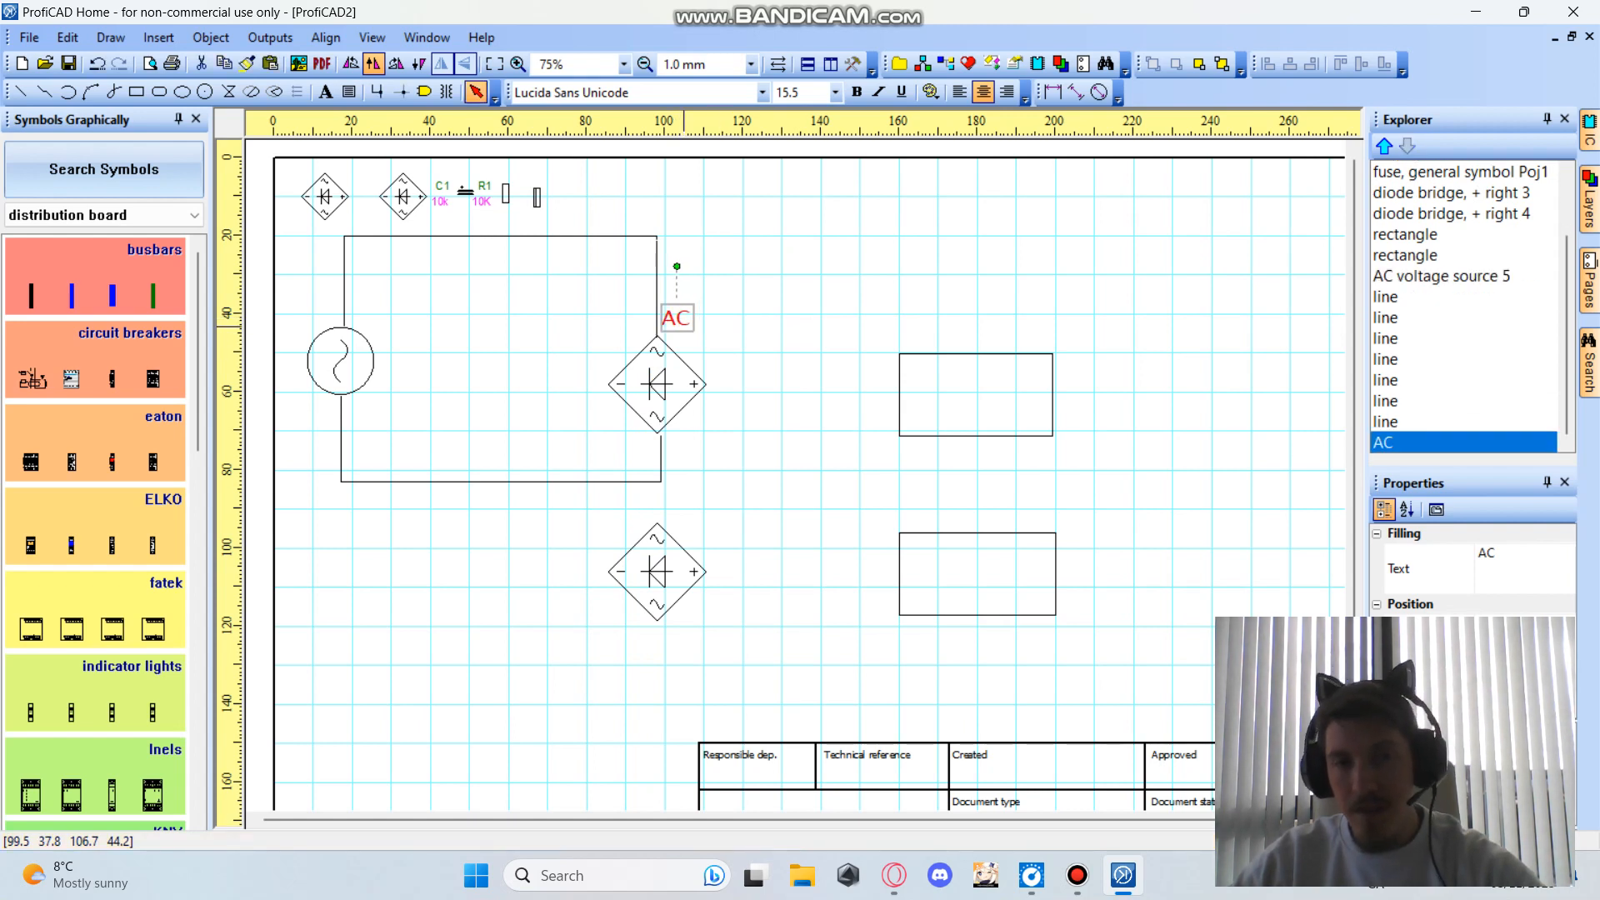
Copy the "AC" label and place the duplicate just above the lower large diode bridge, slightly right of its top corner.
left_click(117, 172)
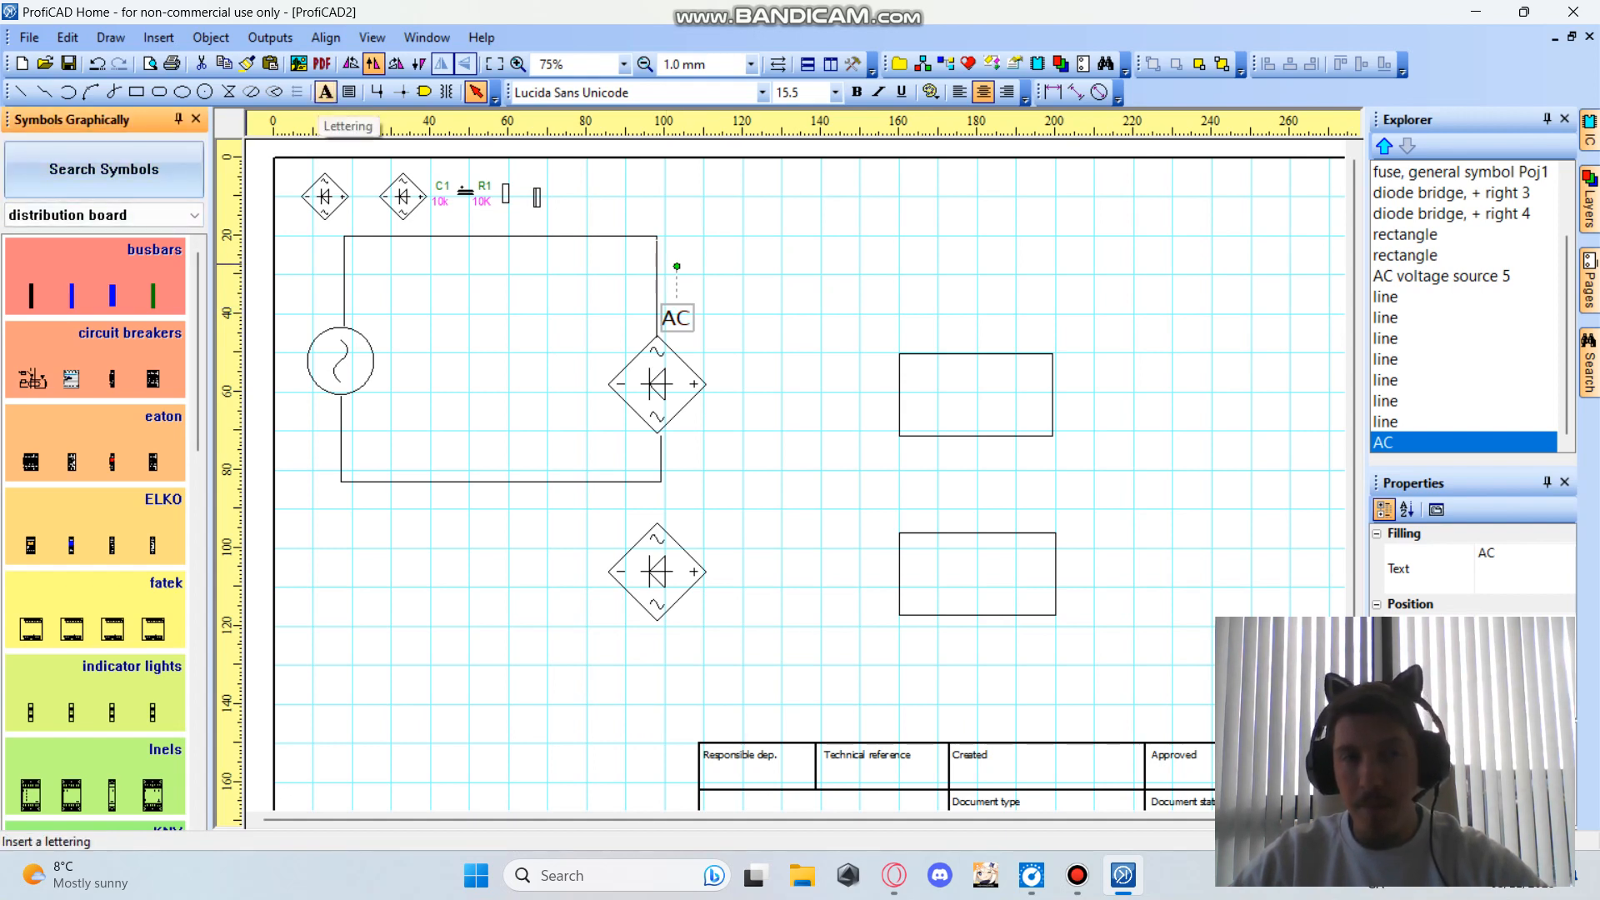
left_click(681, 315)
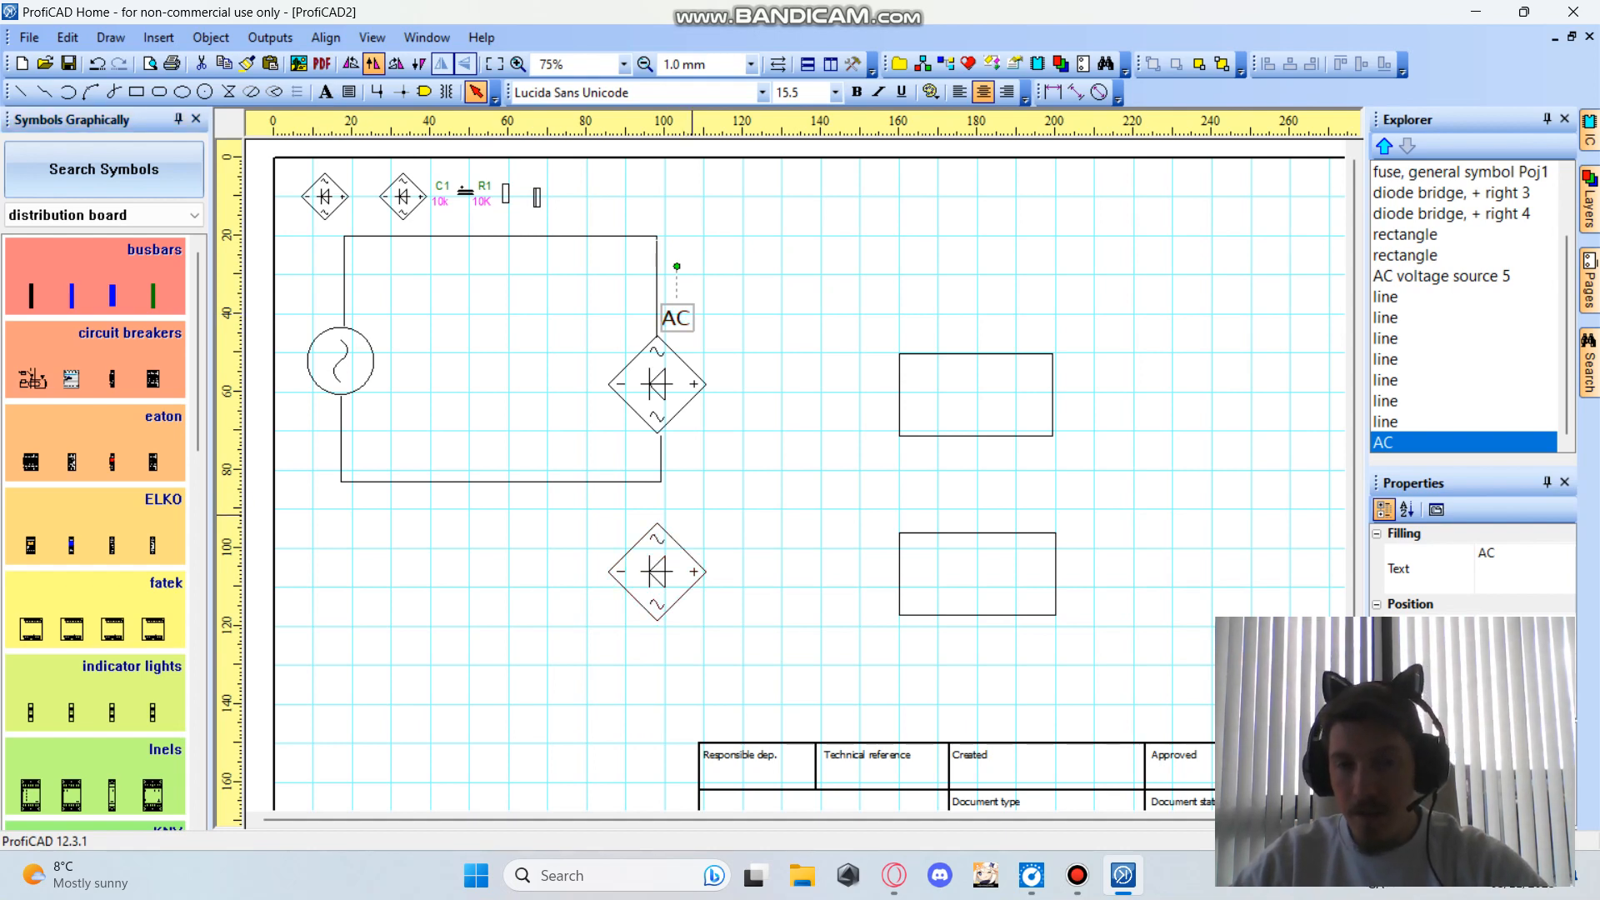
key("ctrl+v")
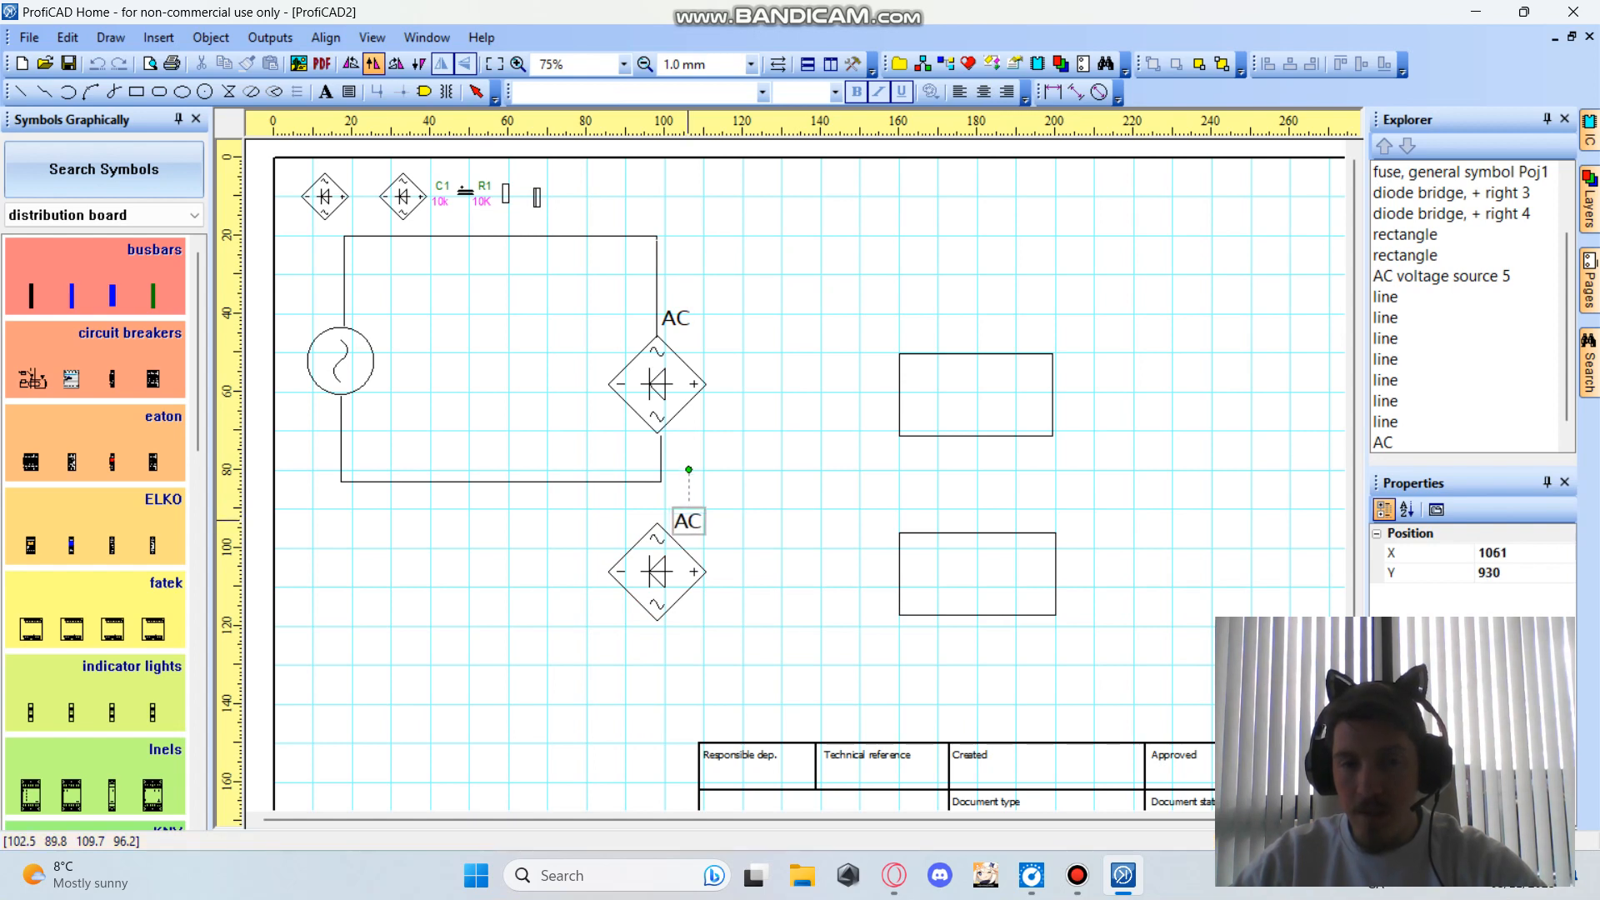
left_click(692, 517)
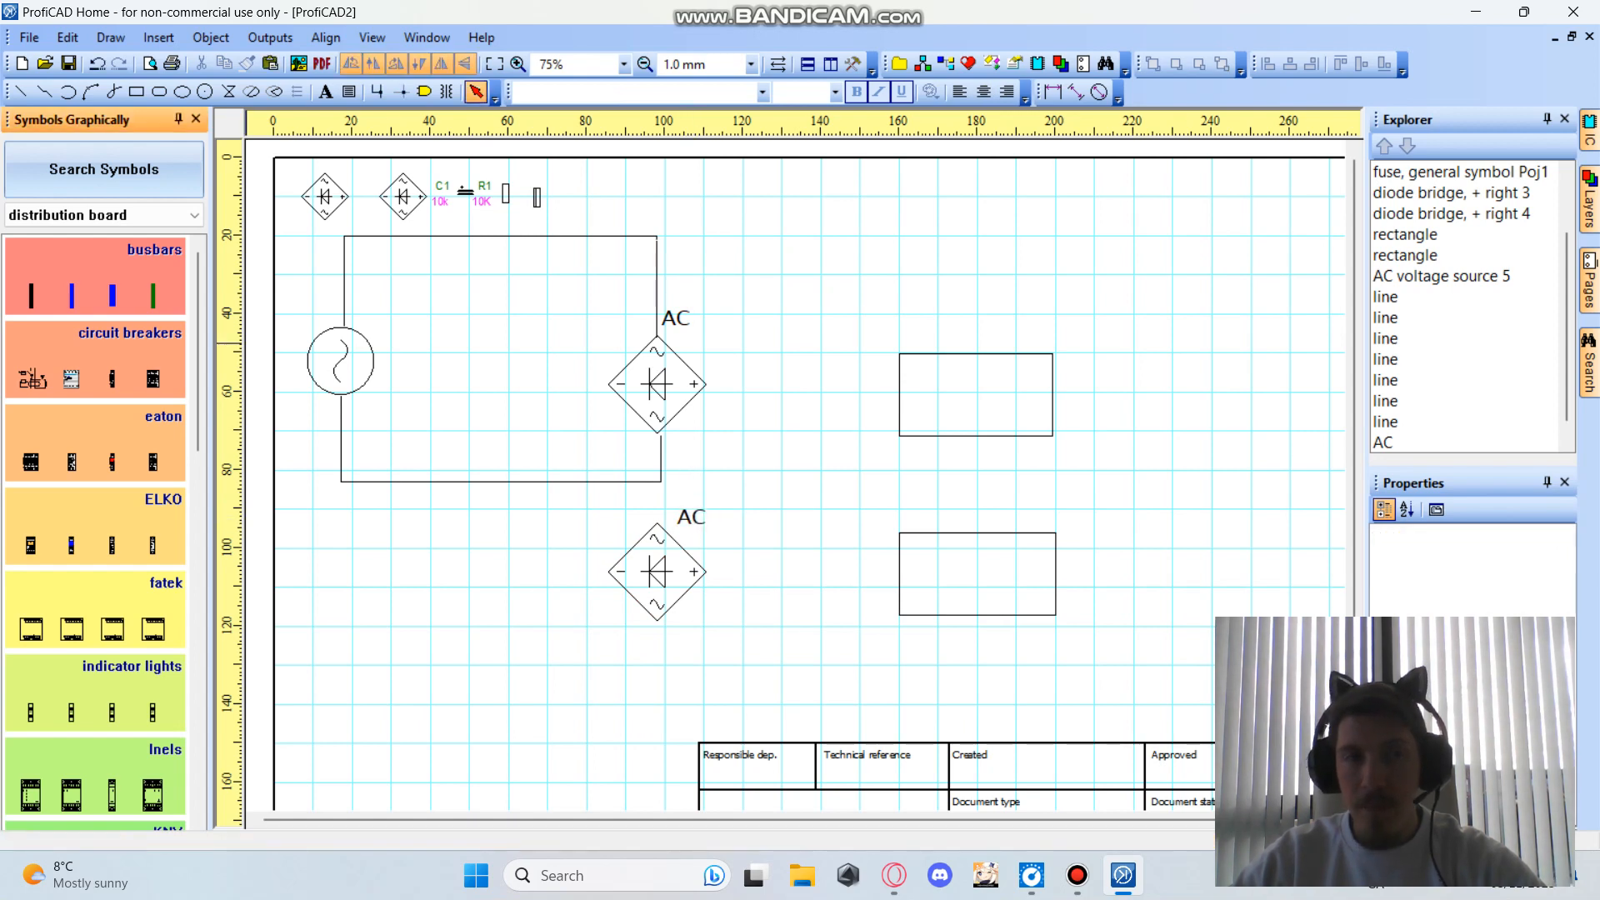
Add the text label "DC" at the lower left of the upper large diode bridge and place a copy at the lower left of the lower one.
left_click(325, 92)
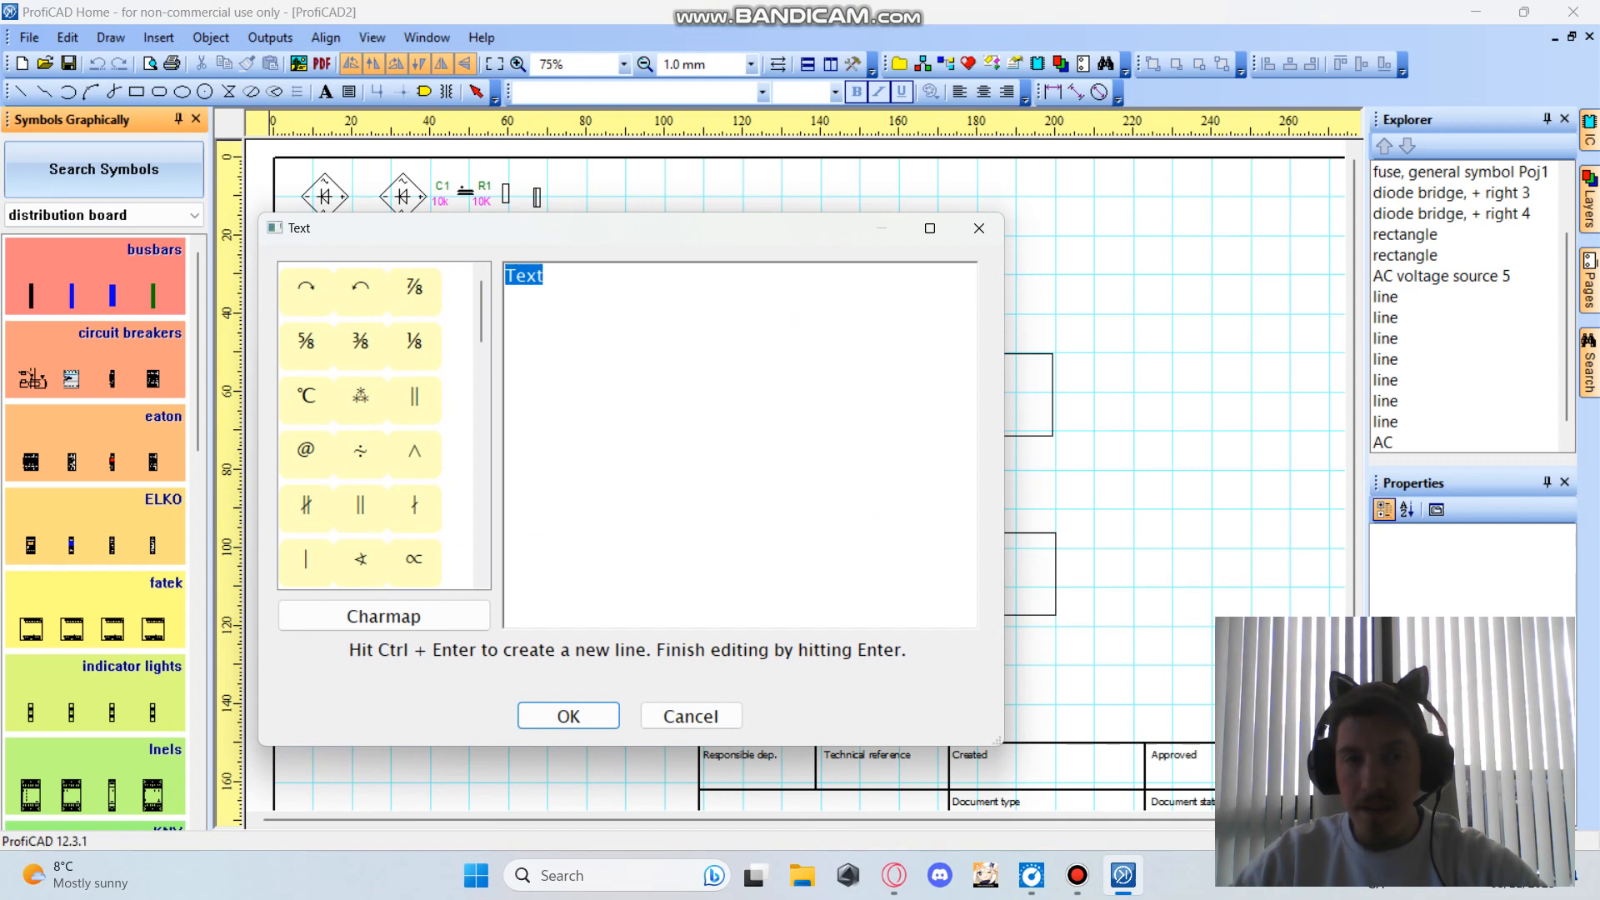
type("DC")
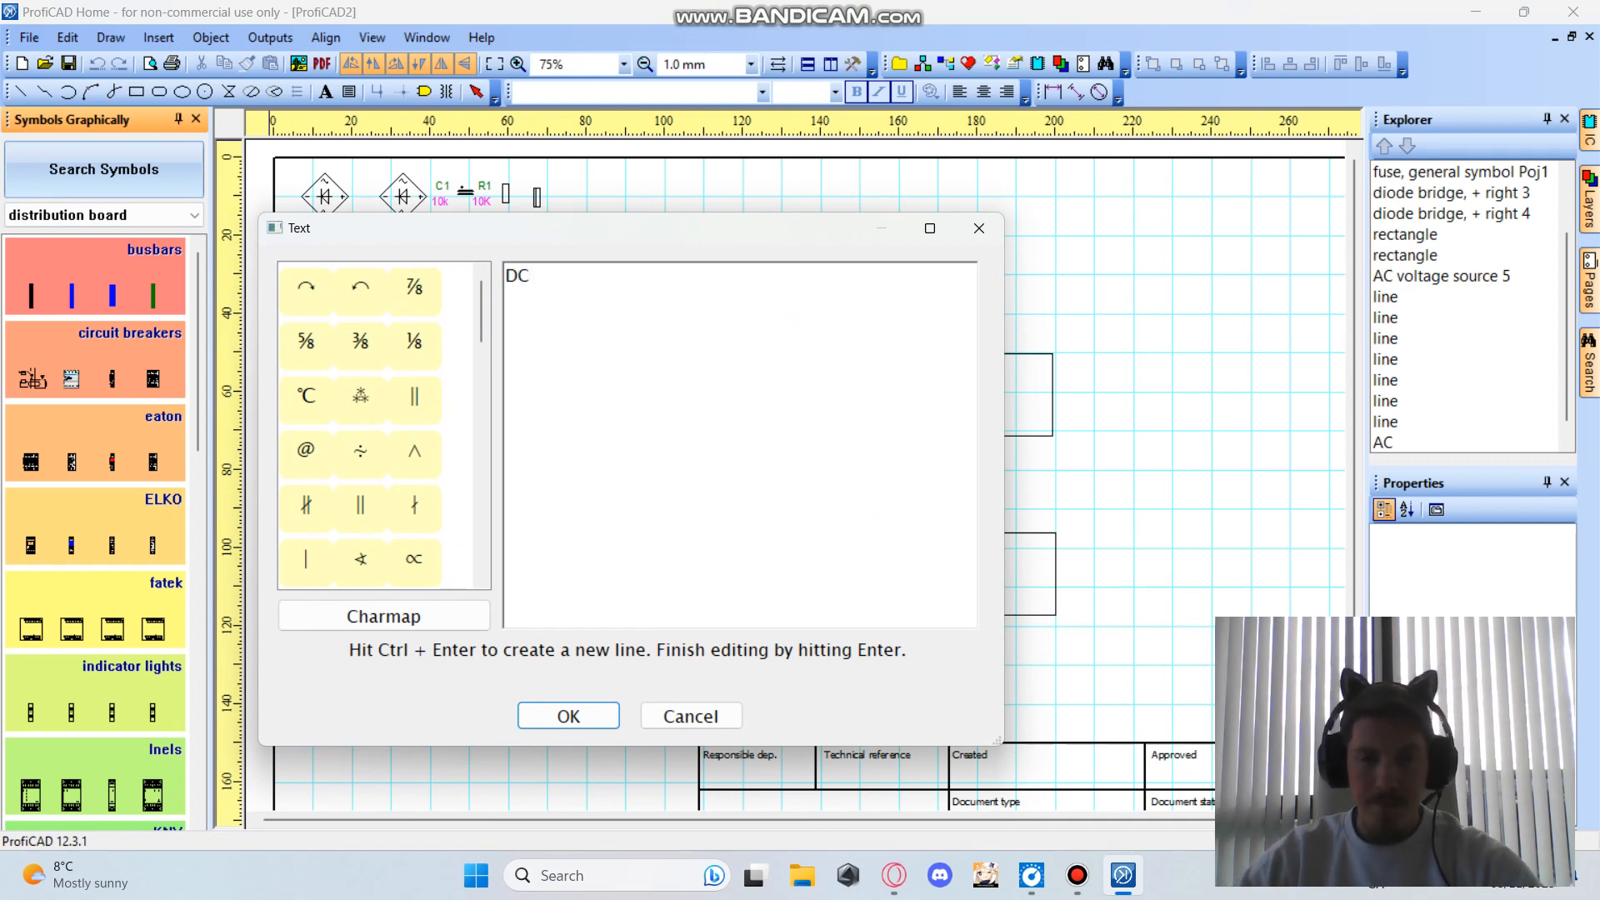
key("Return")
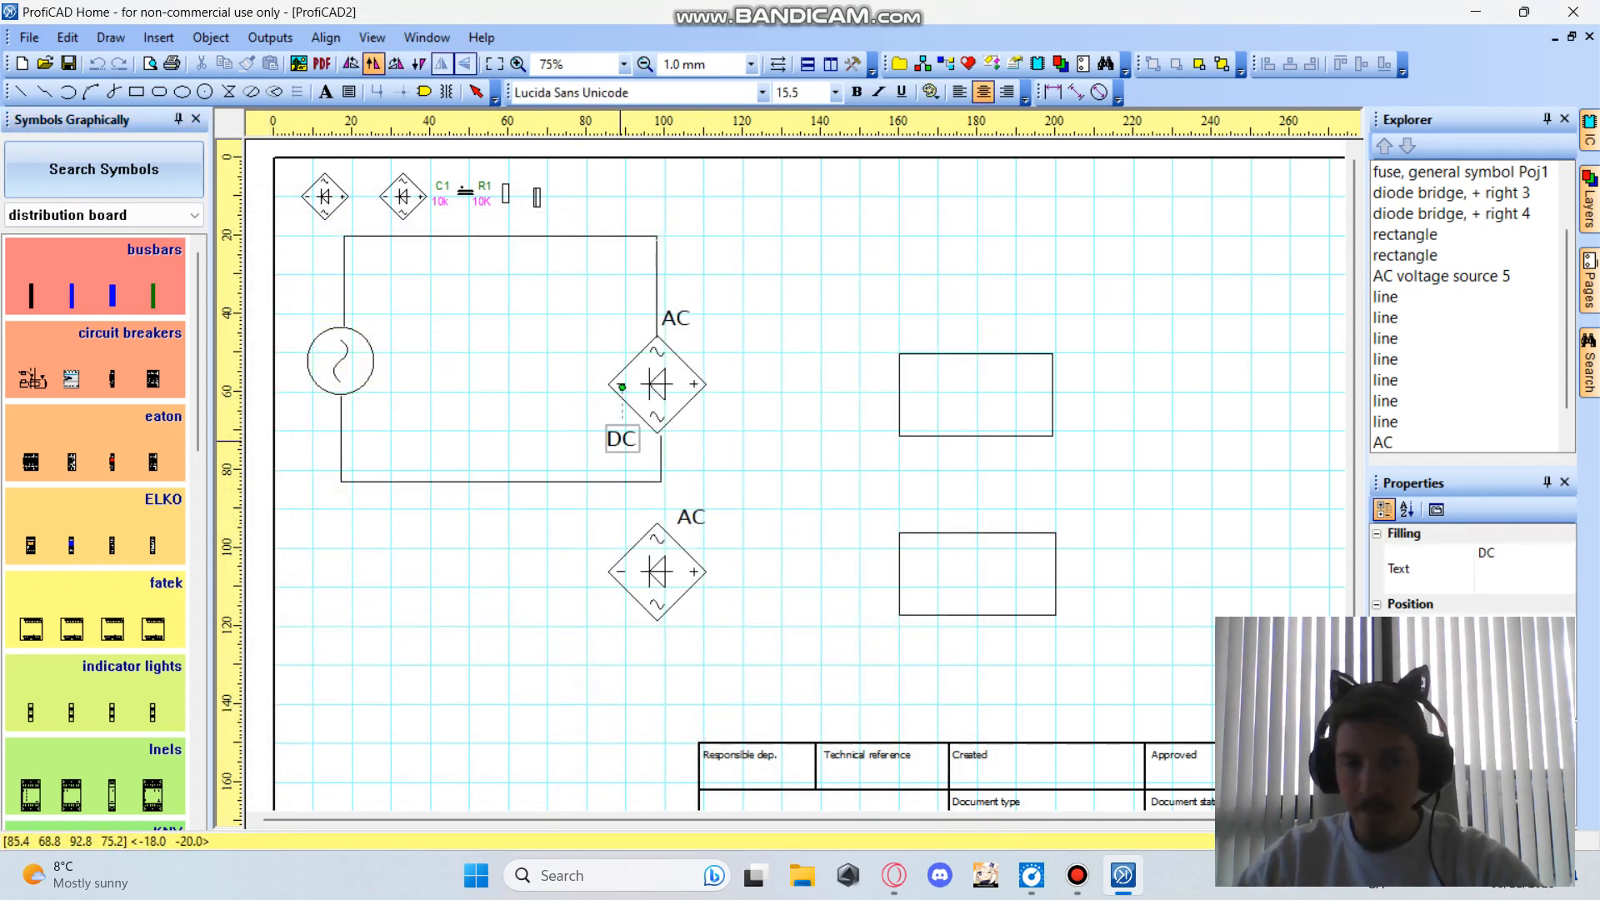
left_click(602, 415)
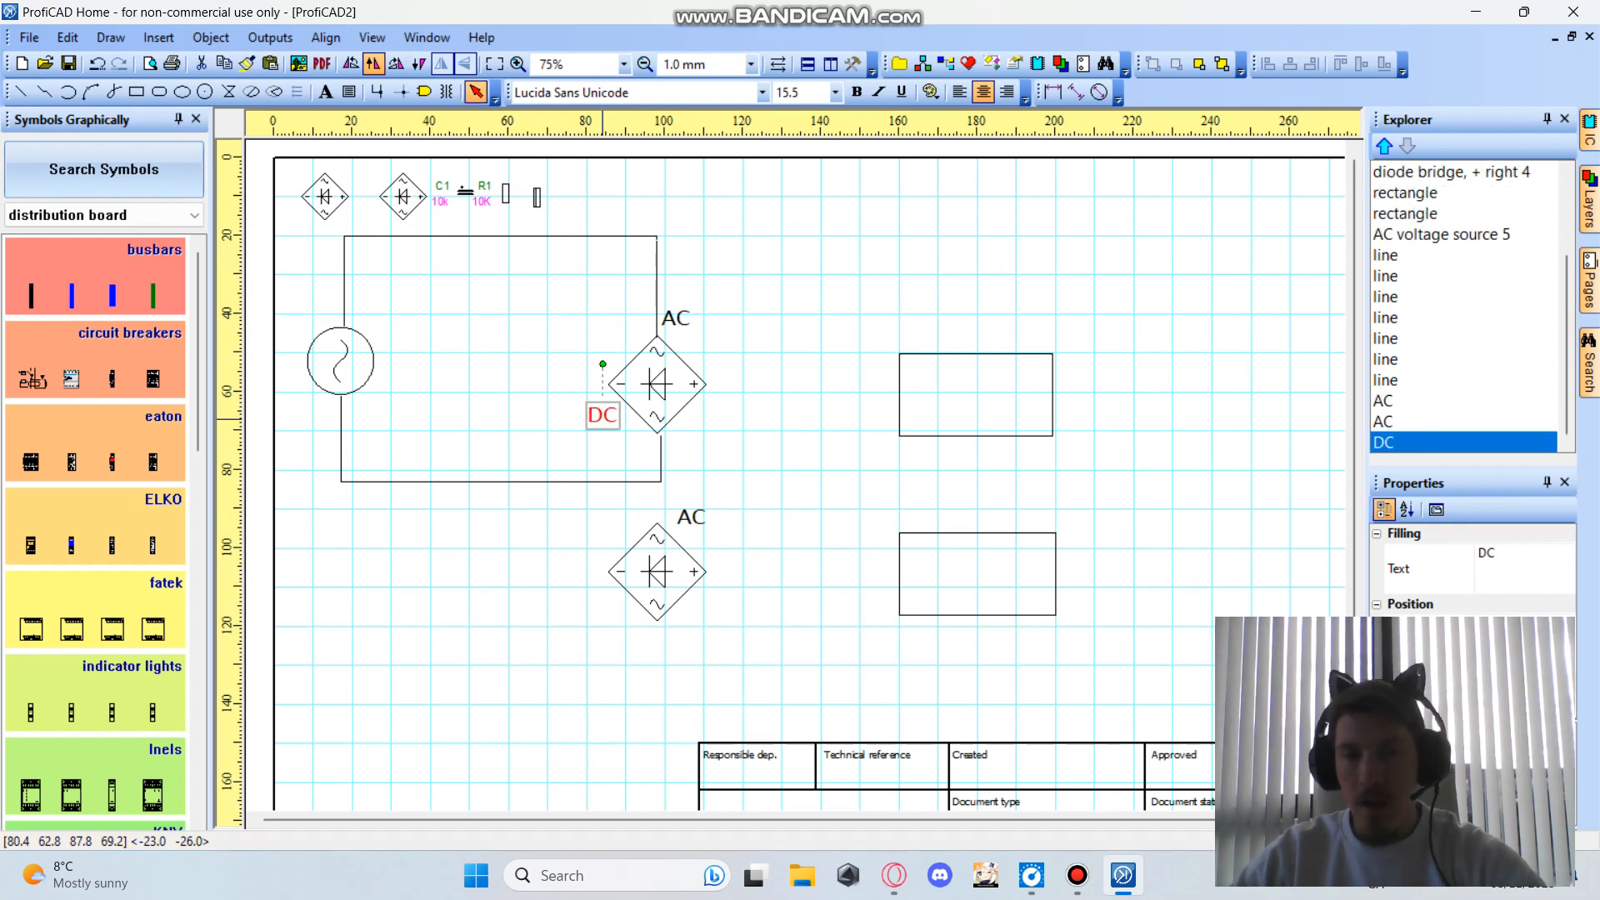
key("ctrl+v")
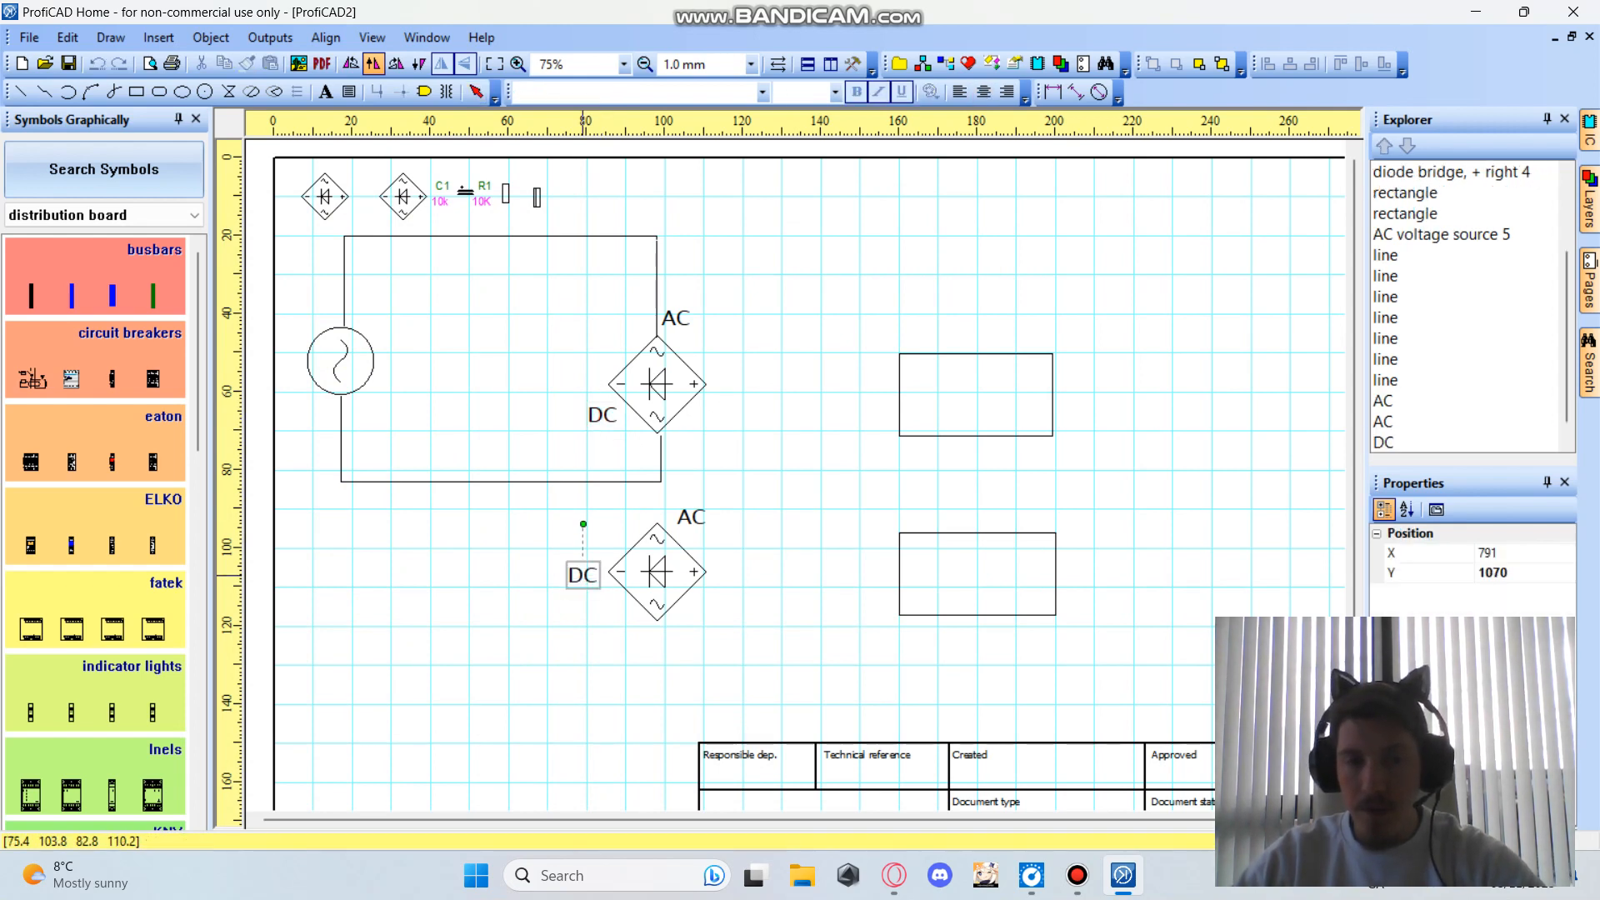
left_click(592, 595)
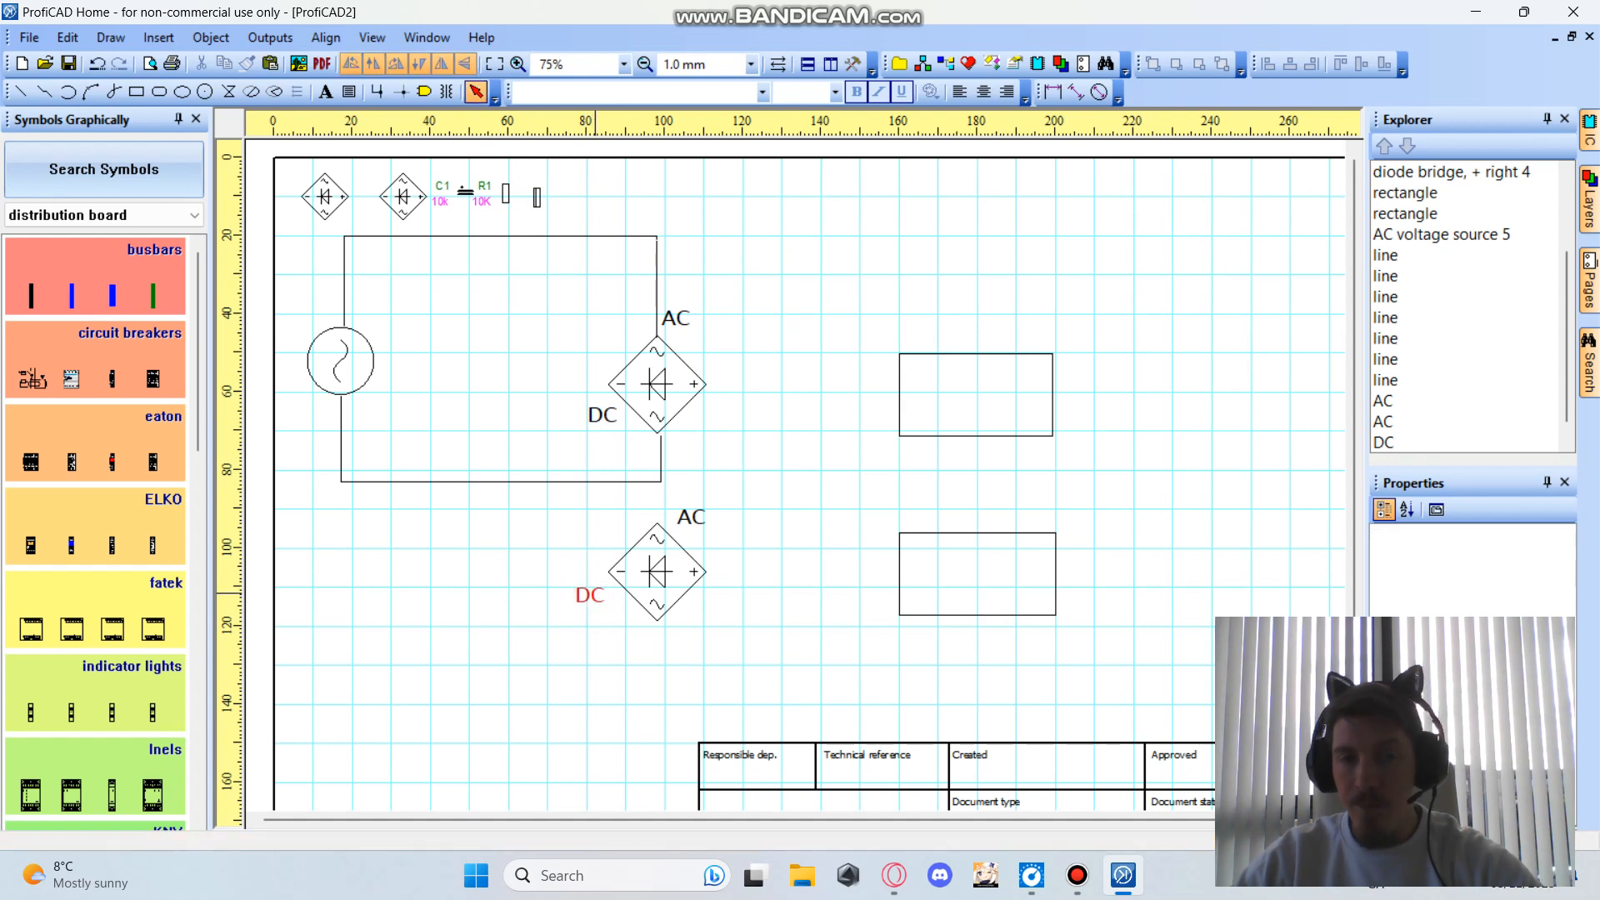
Close the gap between the upper diode bridge's bottom corner and the AC source's return line with a short line.
left_click(22, 92)
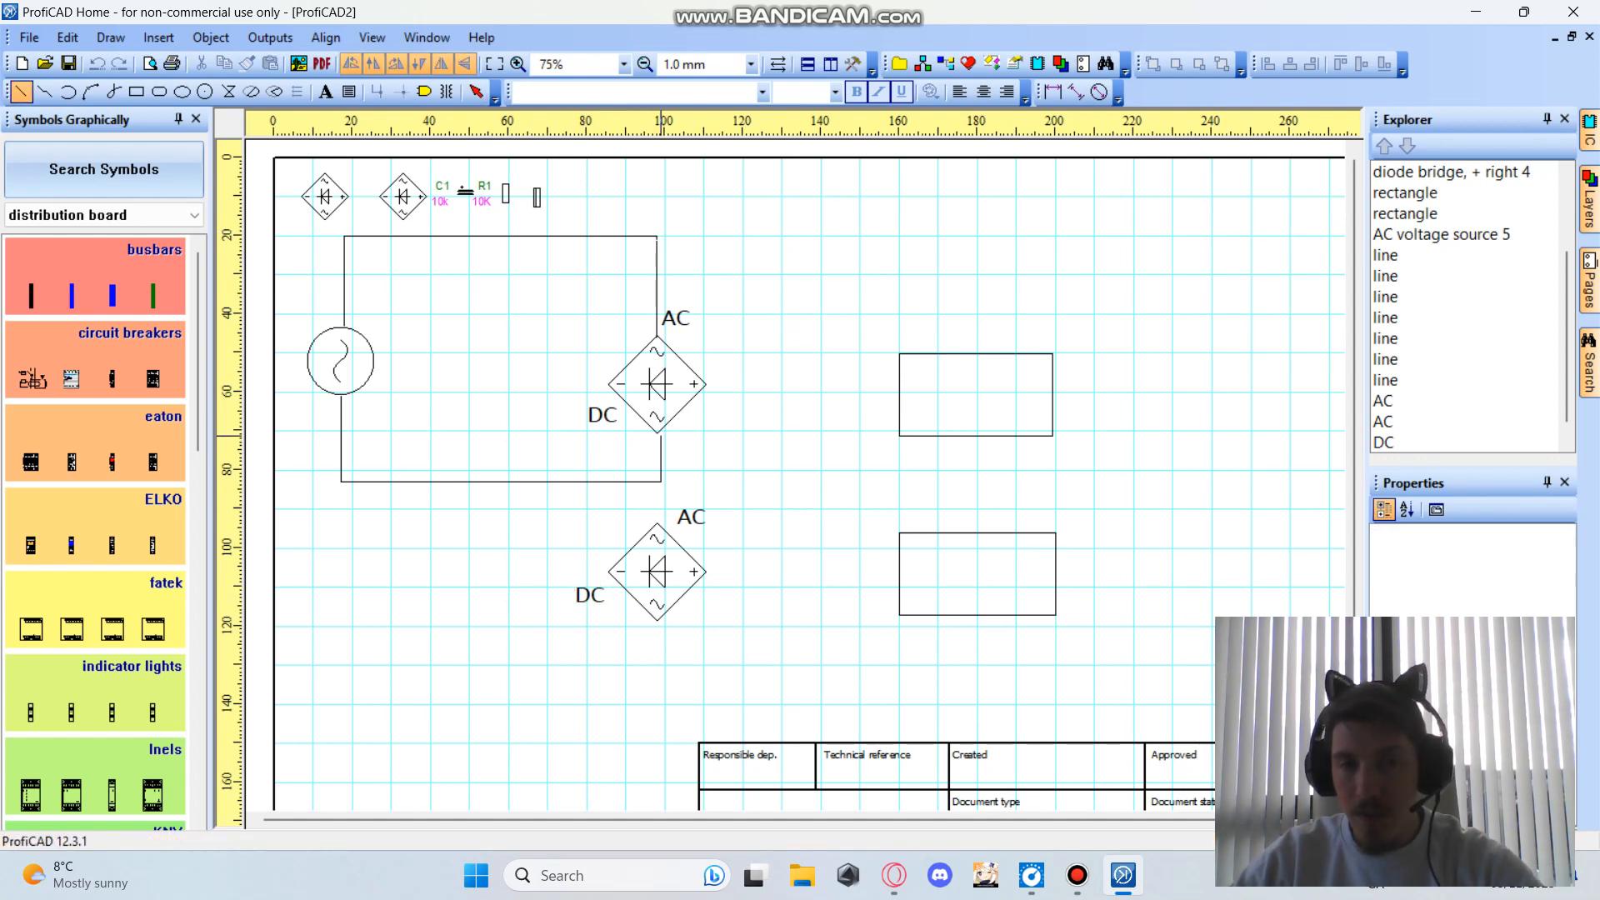
left_click(660, 433)
key("Escape")
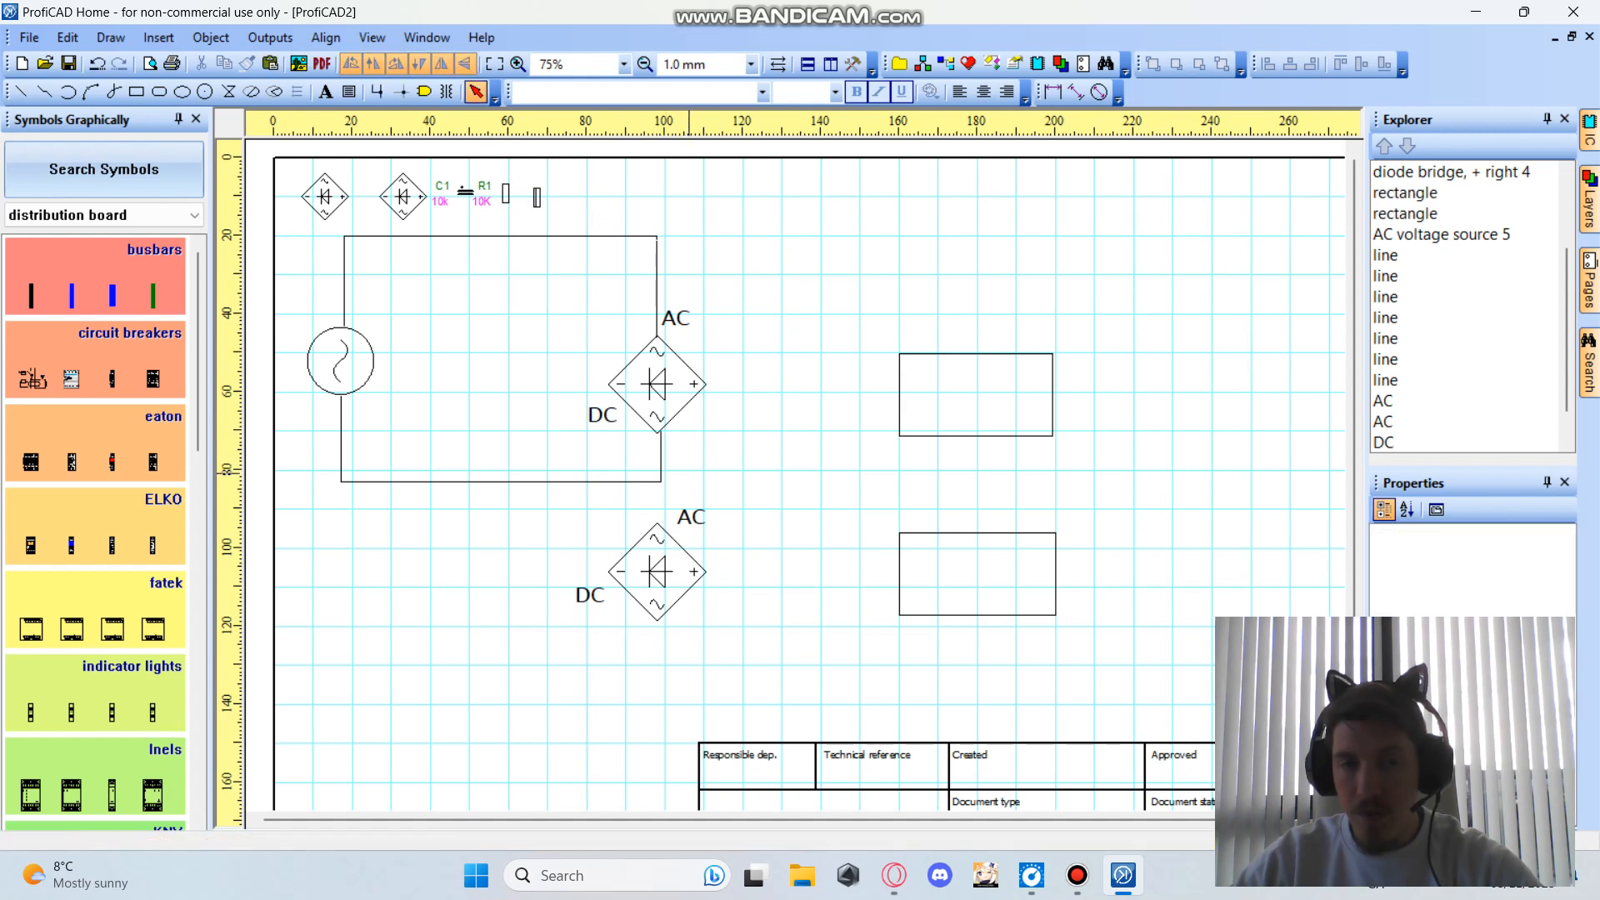